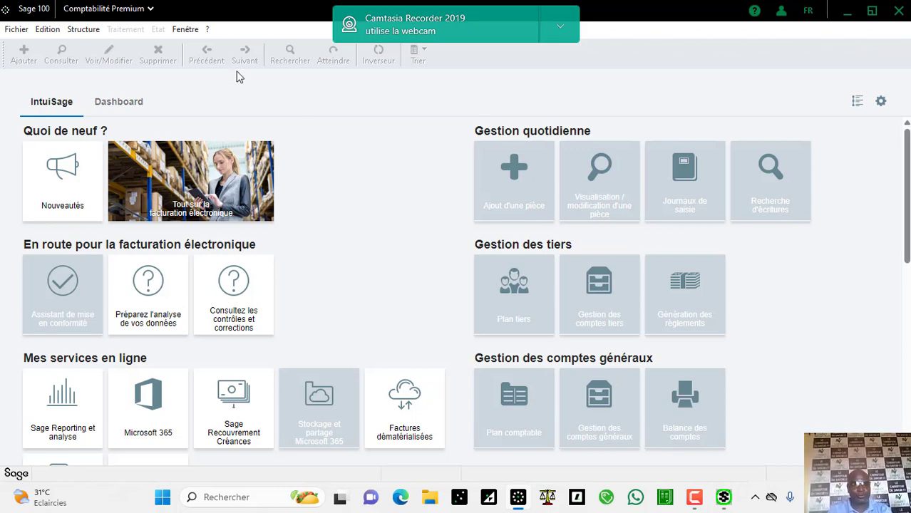
Step: Open the DIMA TRANSPORT company file and sign in as administrator with the account password
click(12, 33)
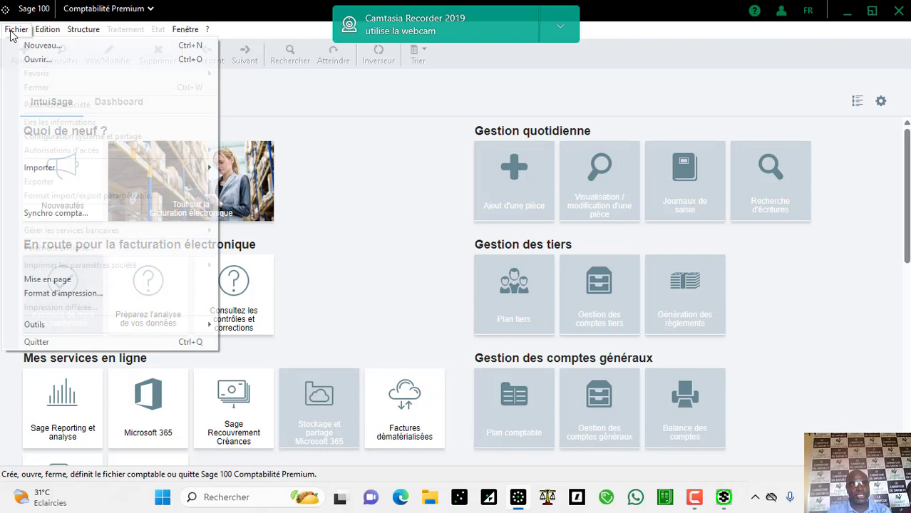
click(32, 59)
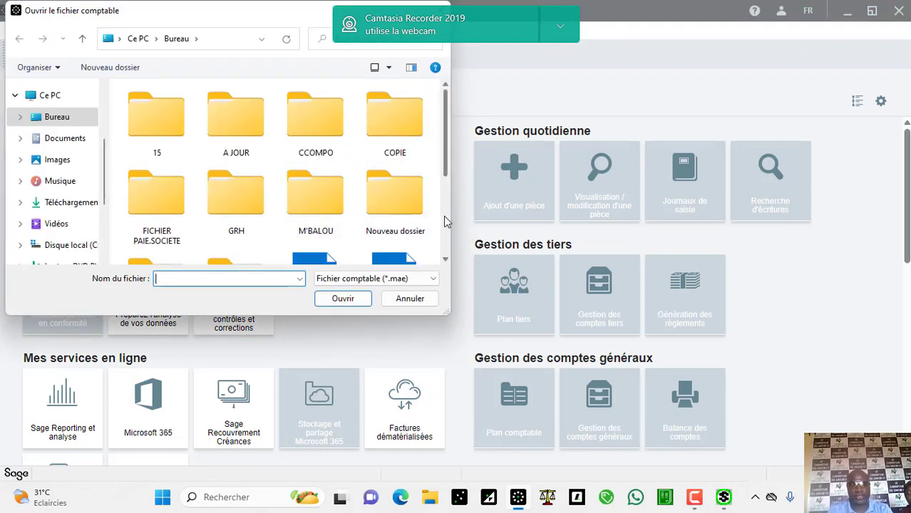
scroll(444, 216, down, 2)
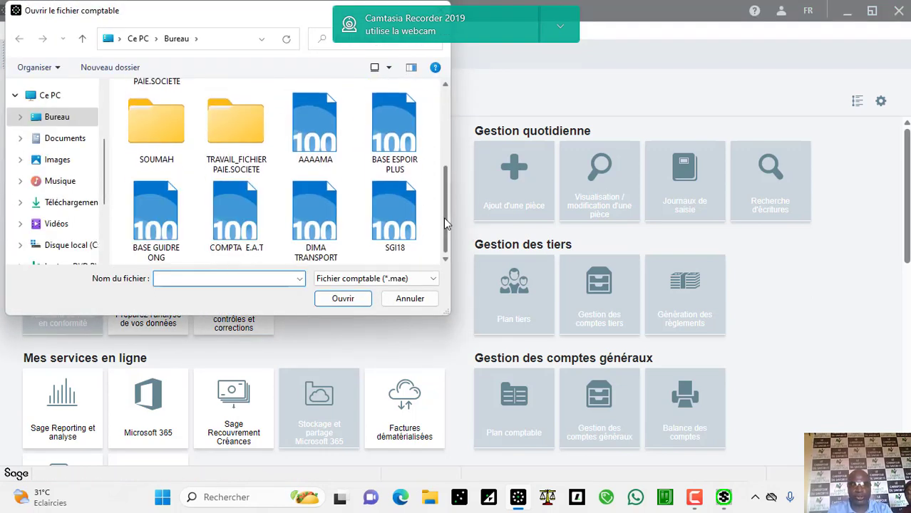
double_click(329, 191)
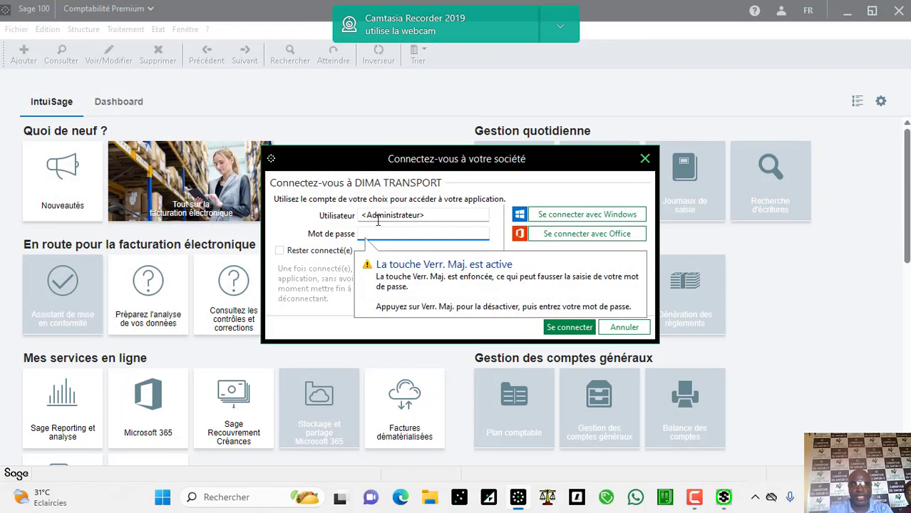
text(1)
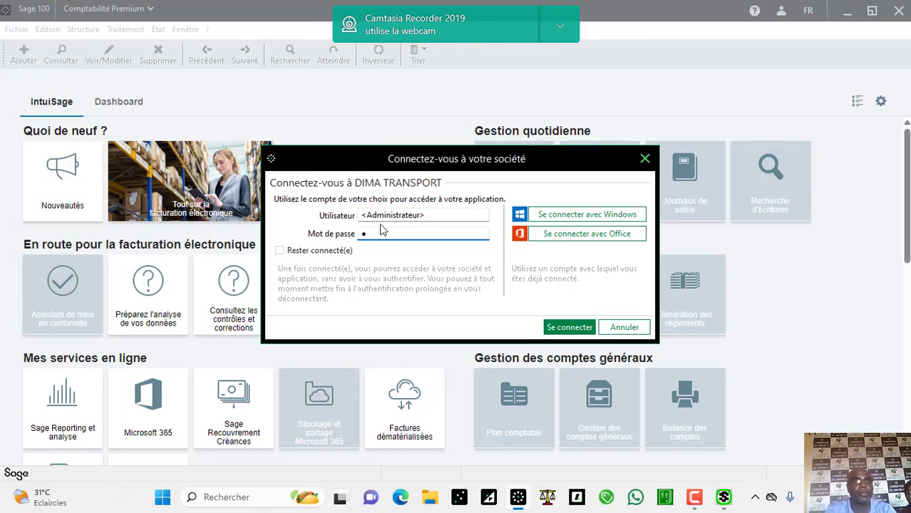
text(23)
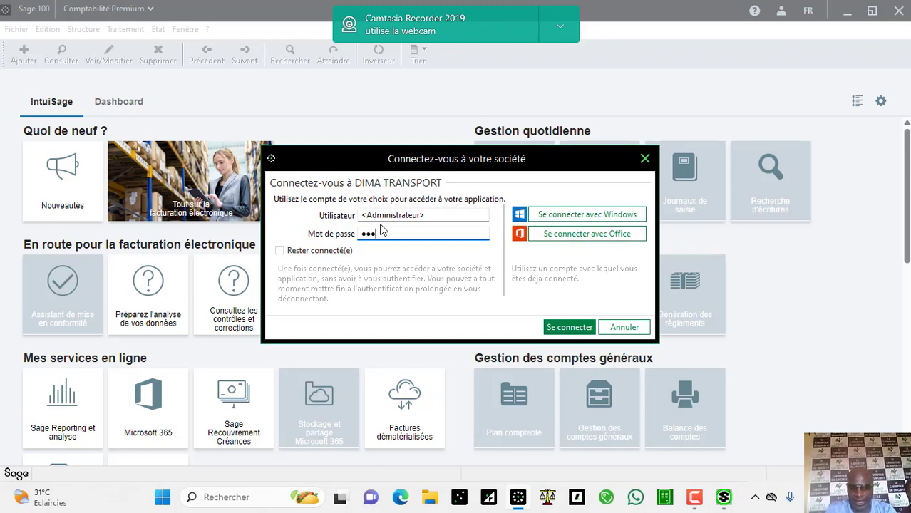
key(BackSpace)
key(BackSpace)
text(23)
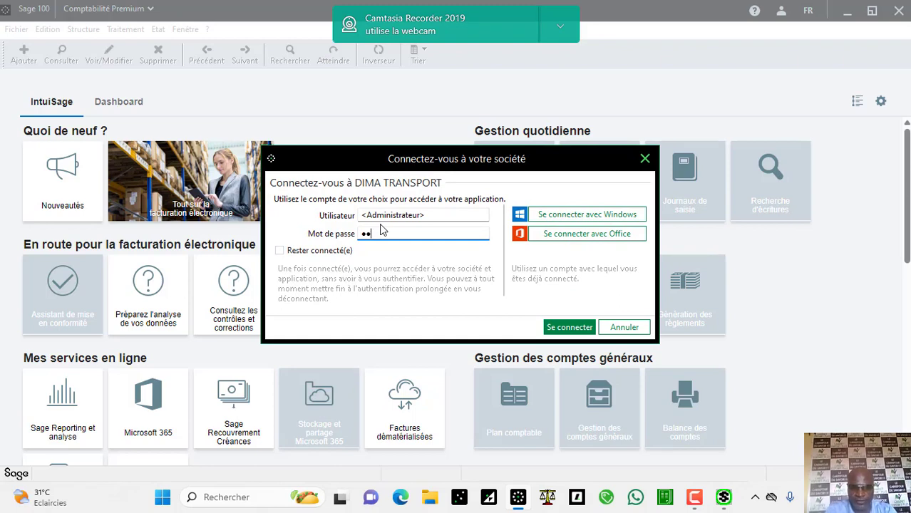
text(4)
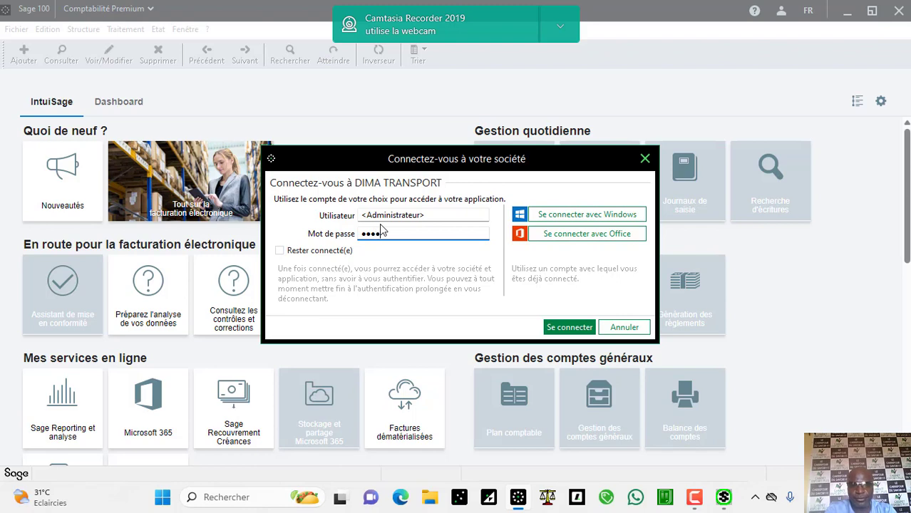
text(5678)
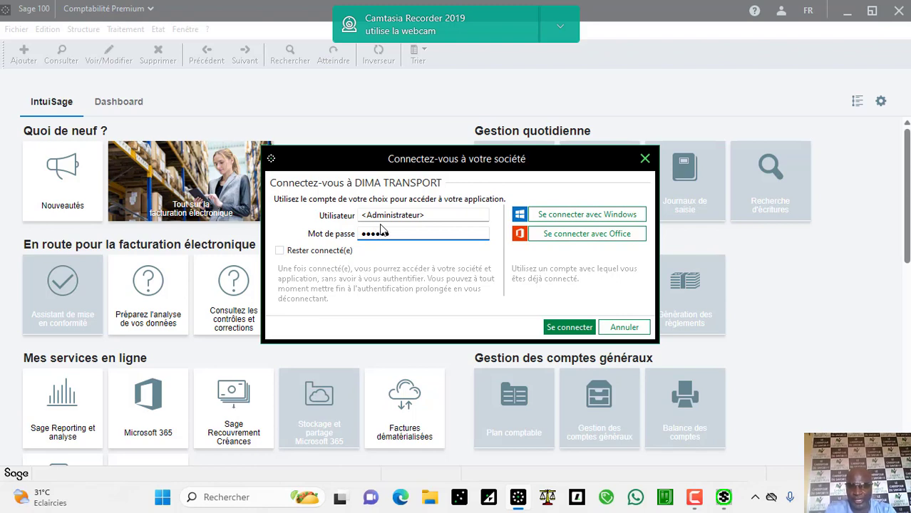
key(Return)
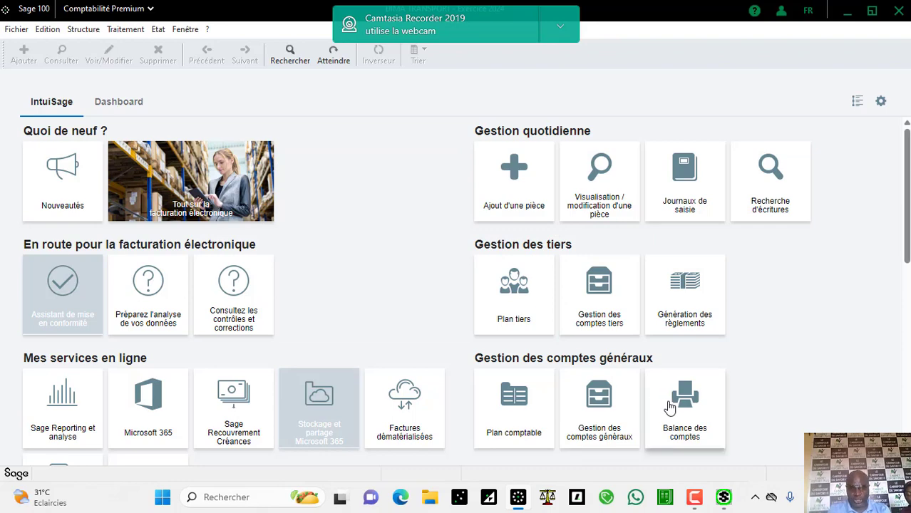
click(670, 407)
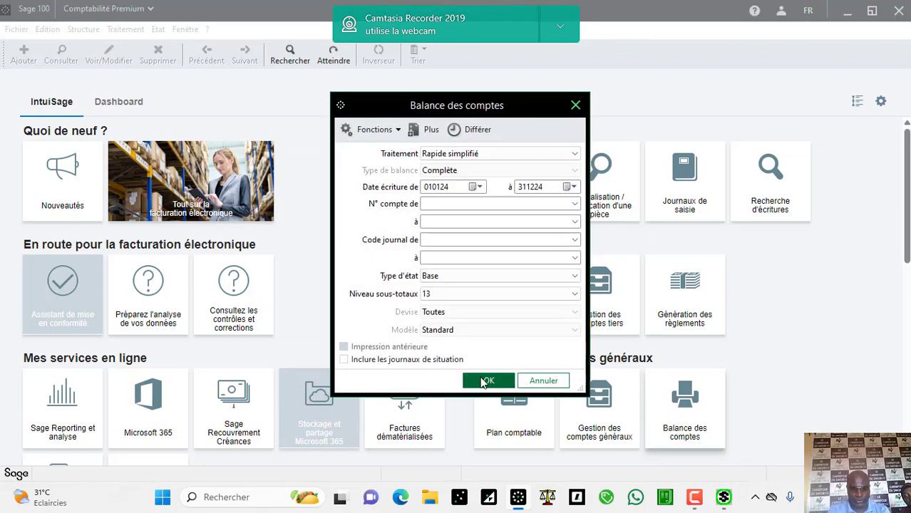
click(483, 382)
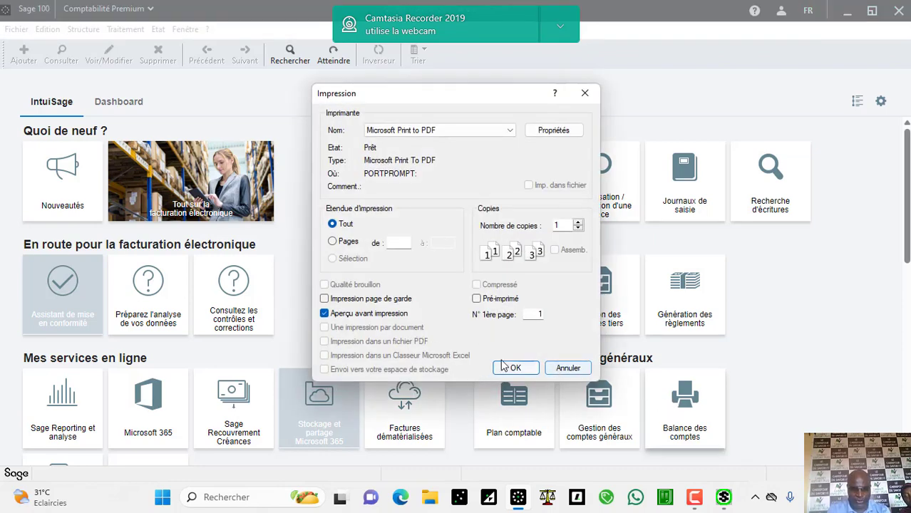
click(509, 368)
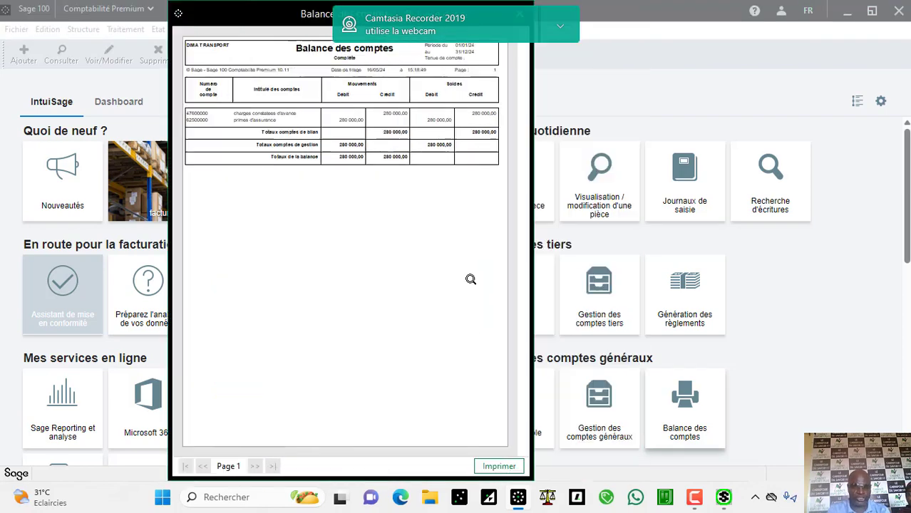
click(470, 279)
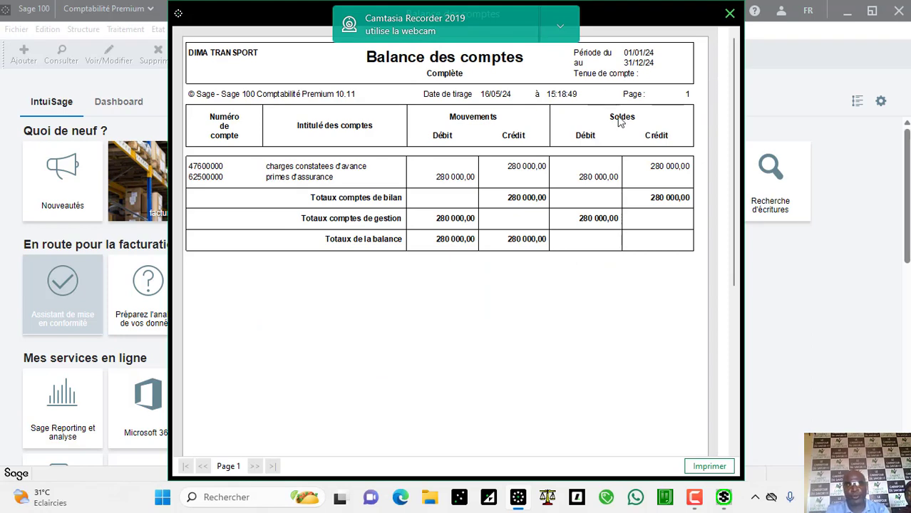
click(729, 14)
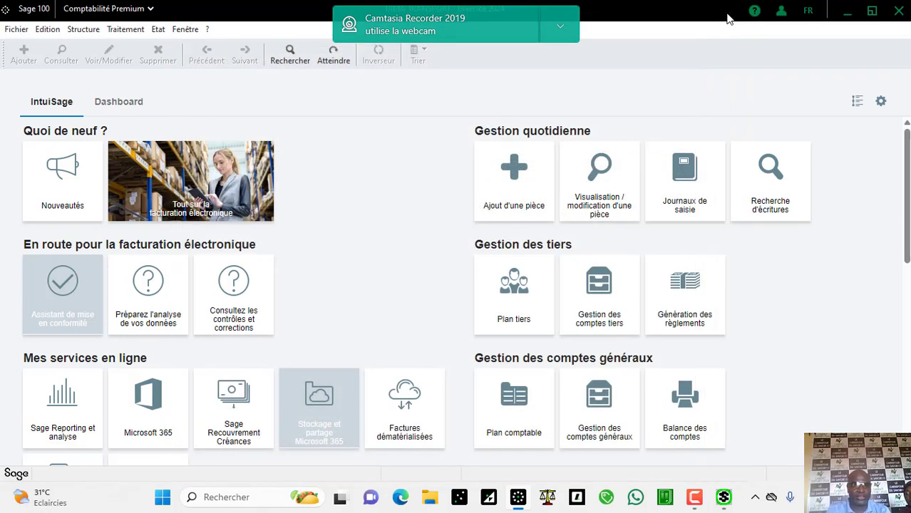
Step: Switch to the 2023 fiscal year and preview the Balance des comptes report on screen
click(185, 29)
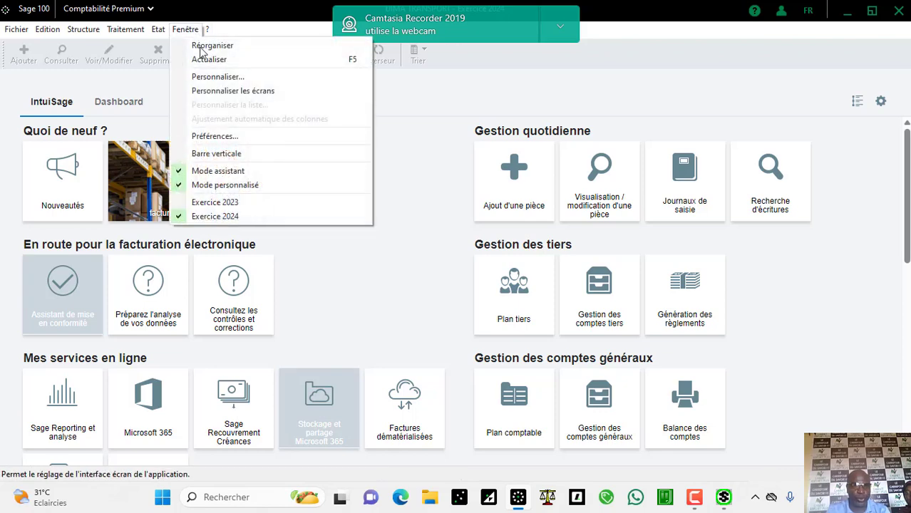
click(251, 205)
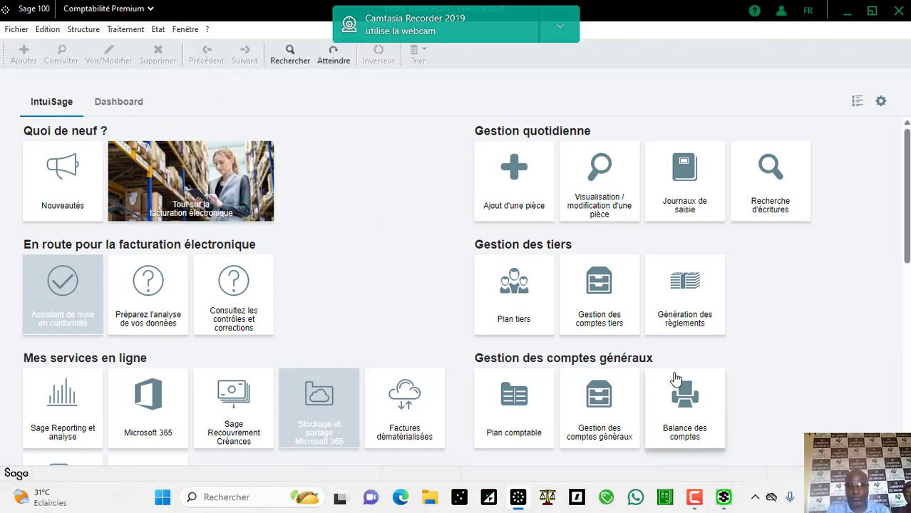
click(676, 378)
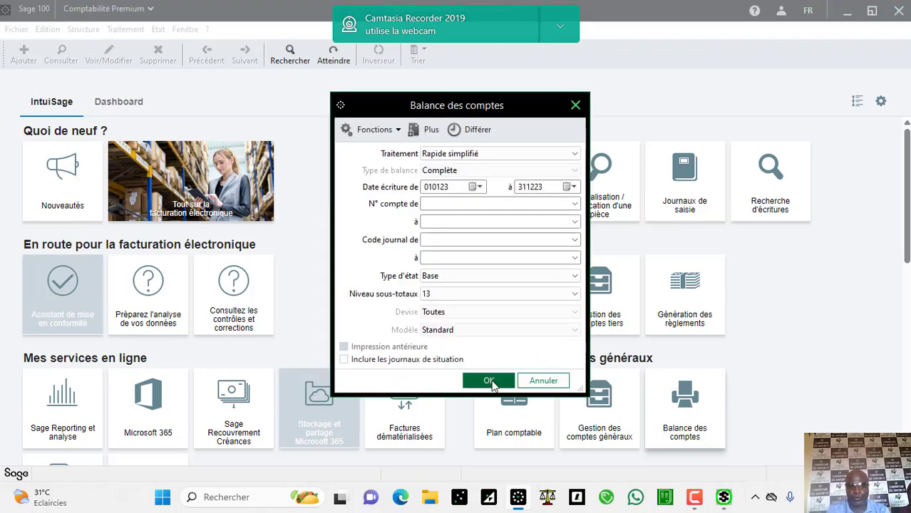
click(491, 383)
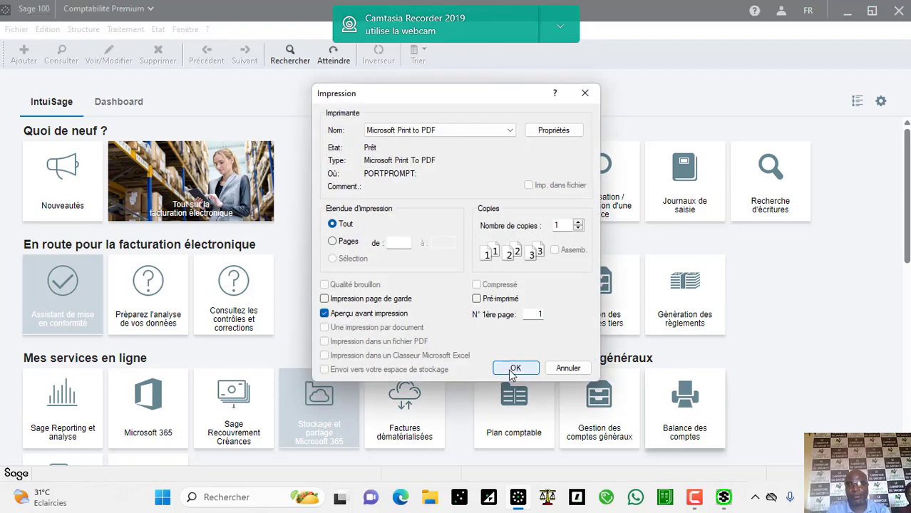
click(512, 371)
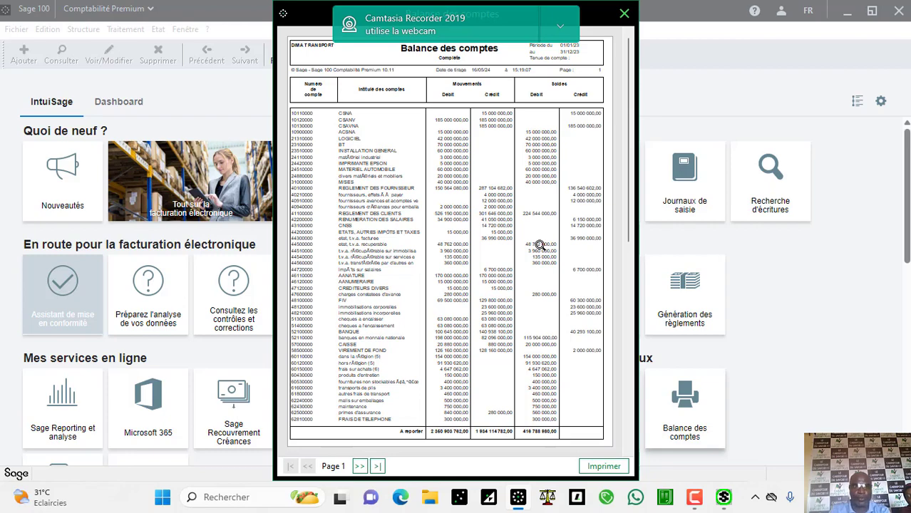
Step: Zoom through pages 1 and 2 of the 2023 balance, then close the preview
click(540, 245)
click(540, 245)
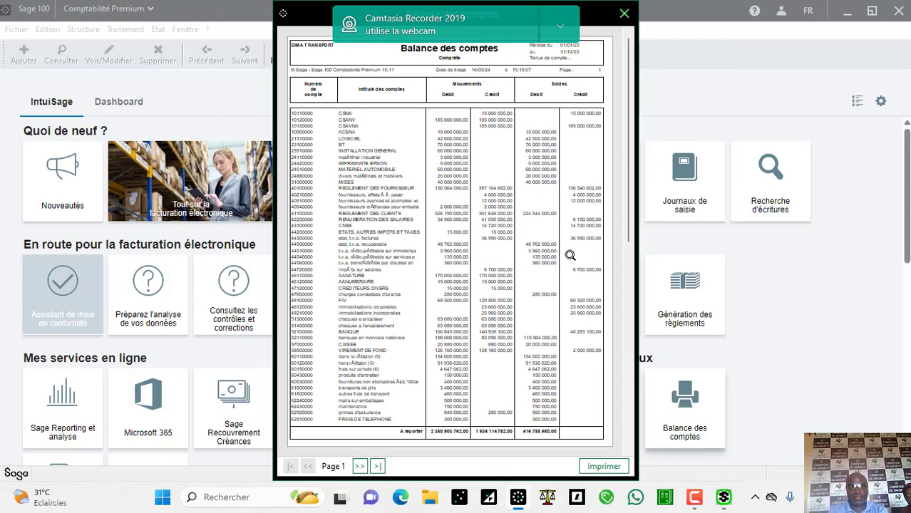
click(631, 298)
click(505, 260)
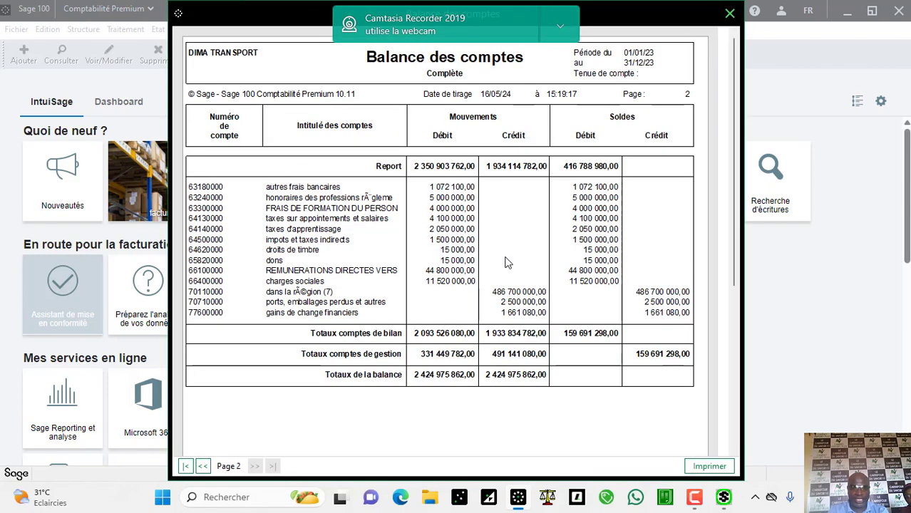
click(505, 262)
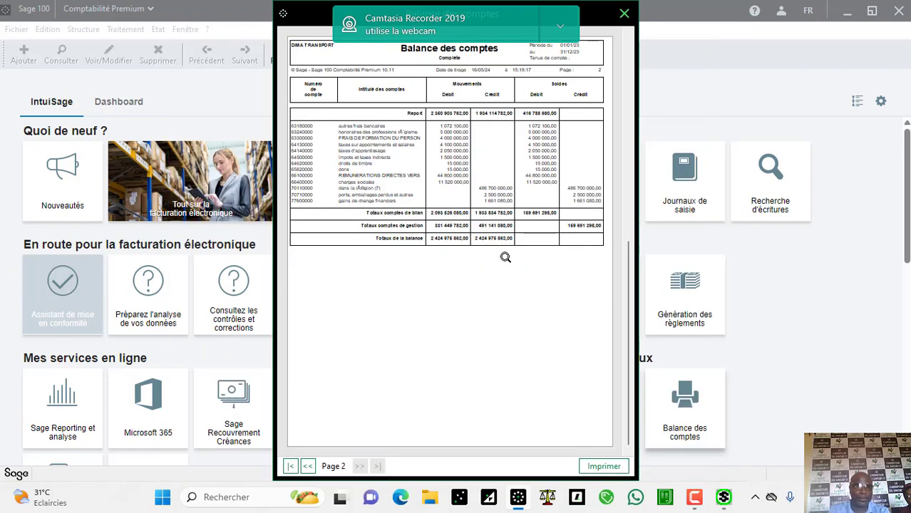
click(505, 262)
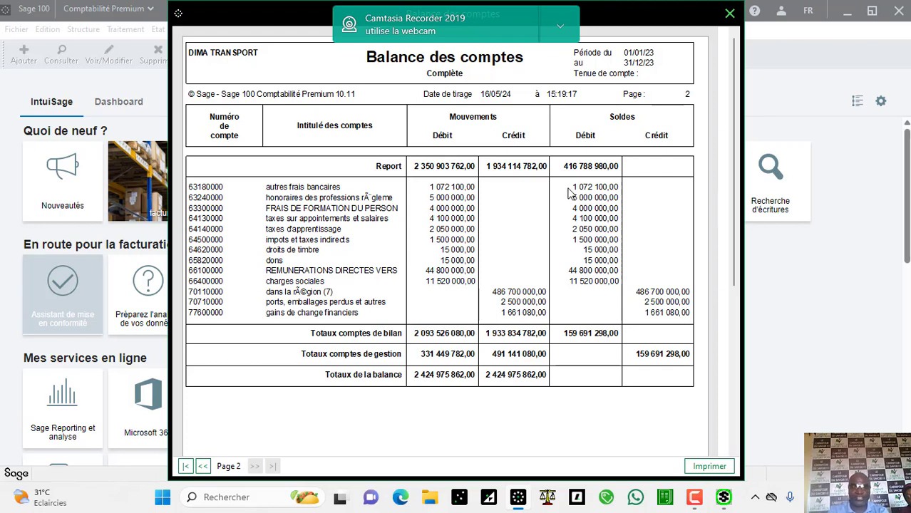
click(729, 14)
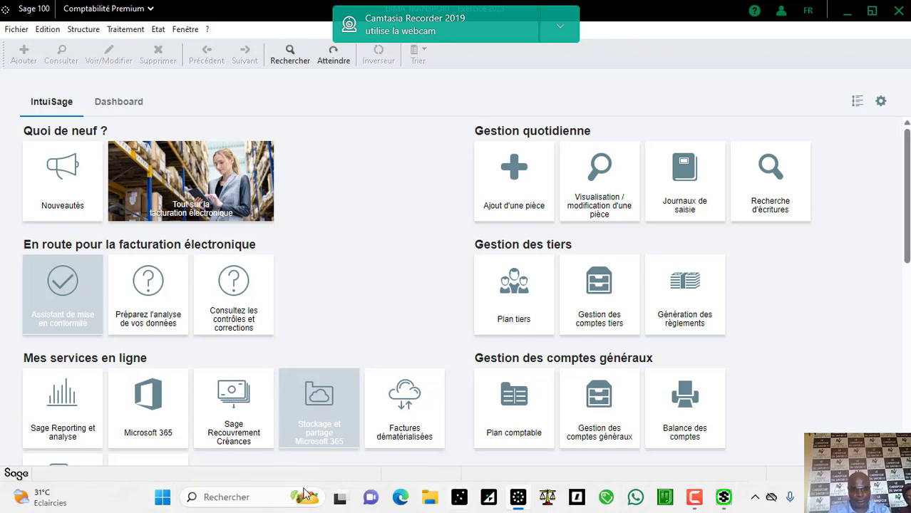
Step: Launch Microsoft Word and open the accounting practice document from the recent documents list
click(163, 499)
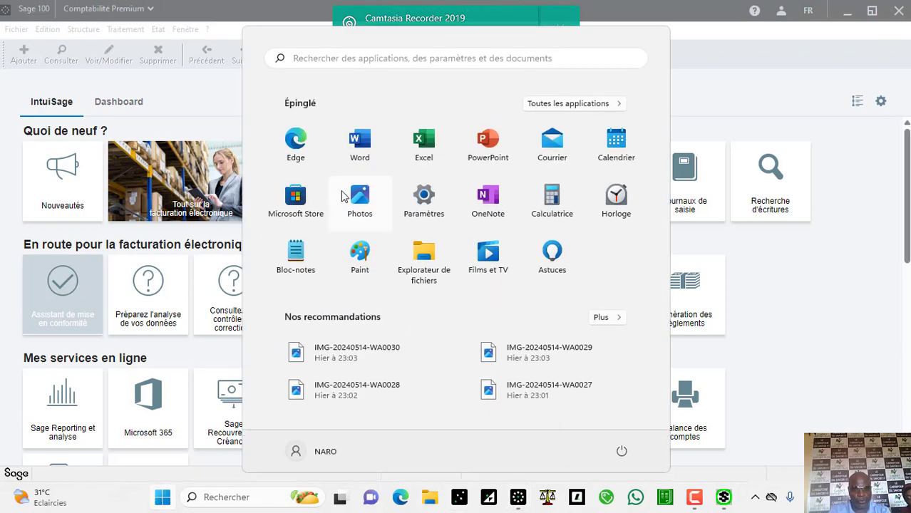
click(361, 142)
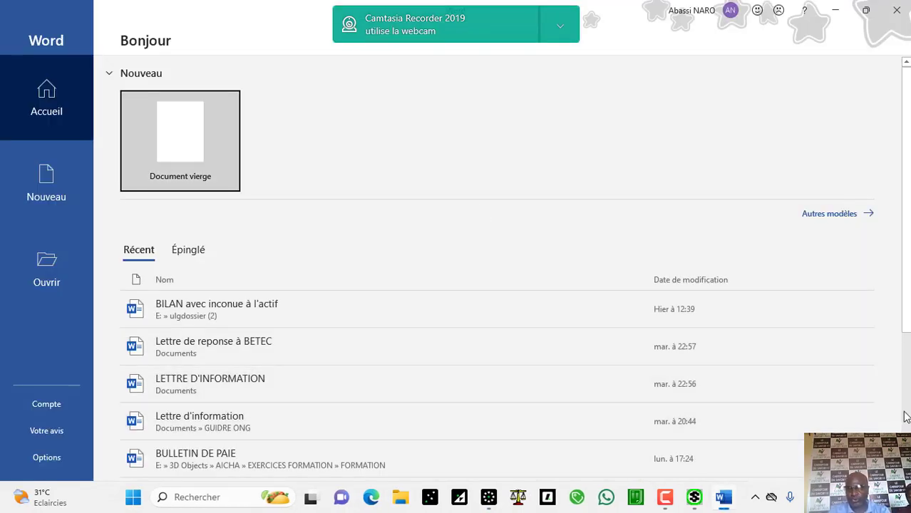
scroll(905, 417, down, 3)
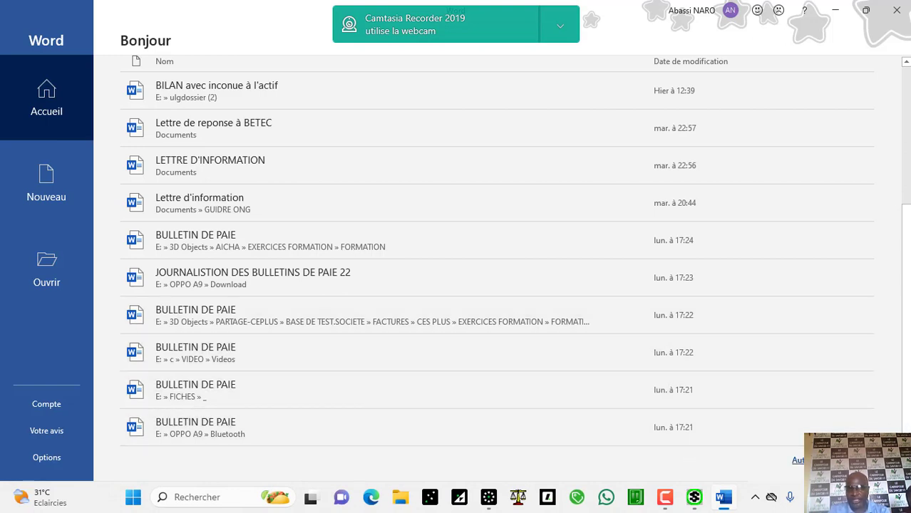
click(799, 460)
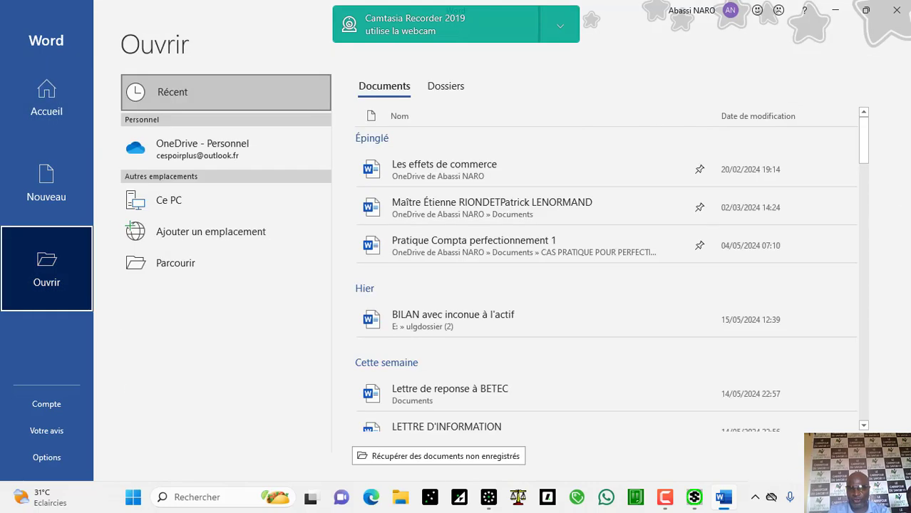
scroll(867, 405, down, 5)
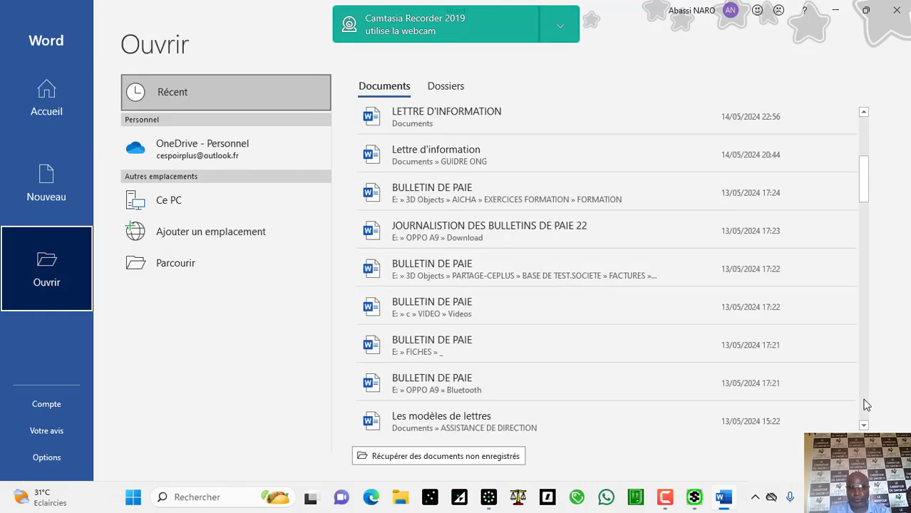
scroll(867, 405, down, 10)
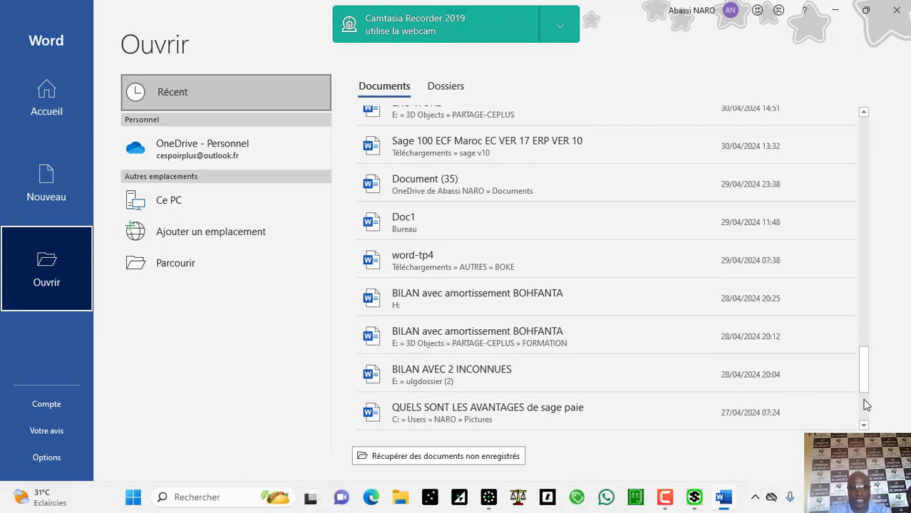
scroll(867, 405, down, 3)
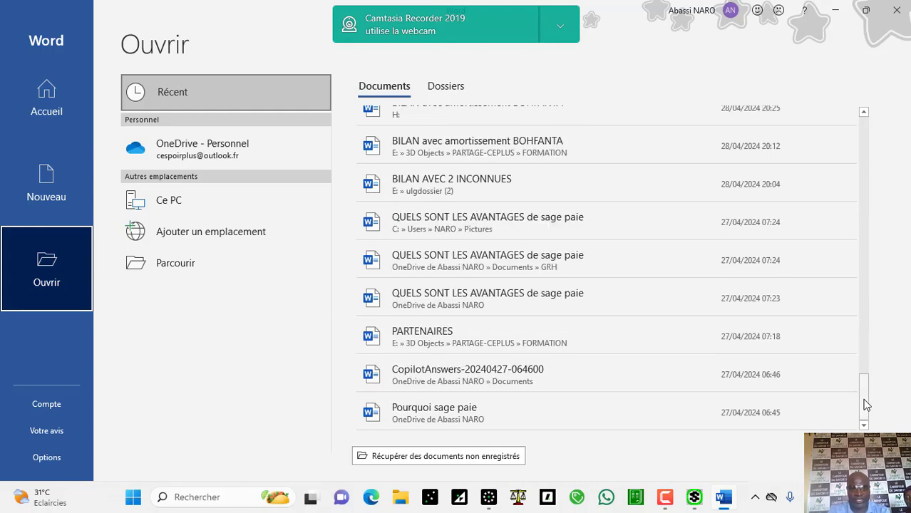
click(860, 164)
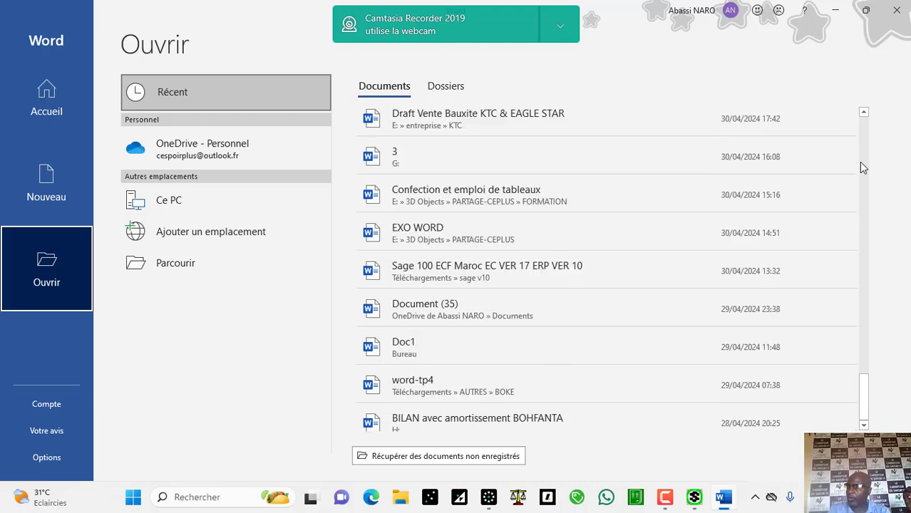
click(665, 498)
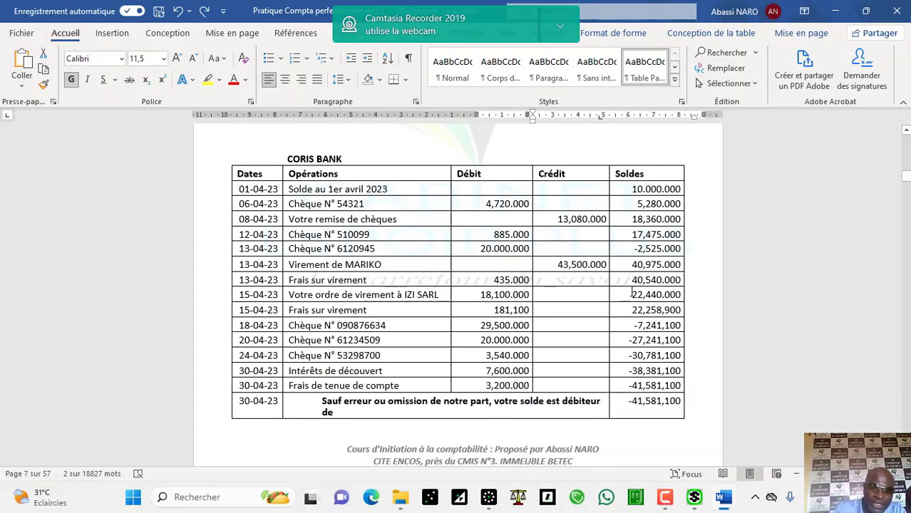
Step: Switch from Word back to the Sage 100 DIMA TRANSPORT window
click(491, 499)
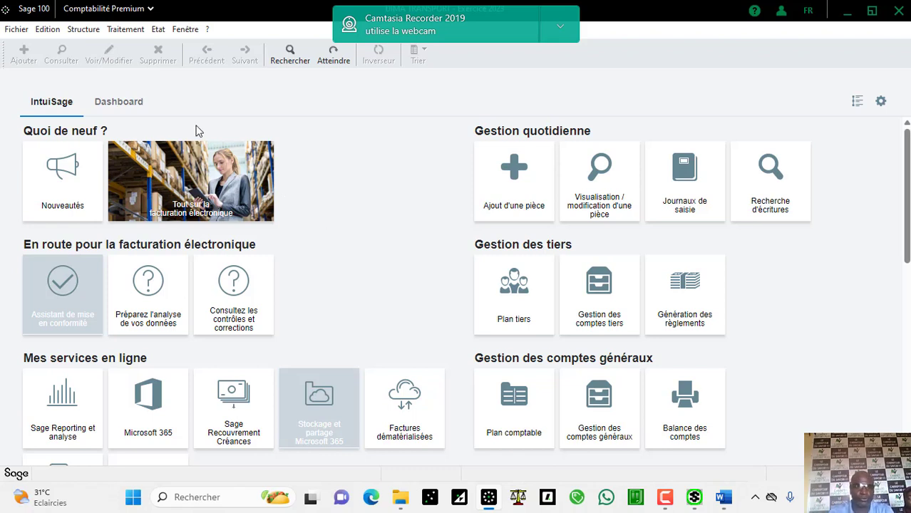
Step: Open the Banques list and select the Coris Bank row
click(129, 31)
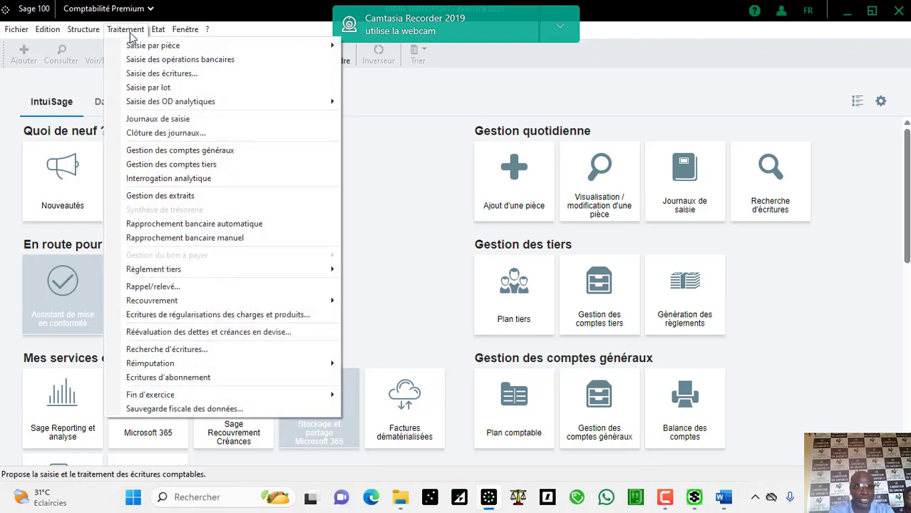
mouse_move(97, 33)
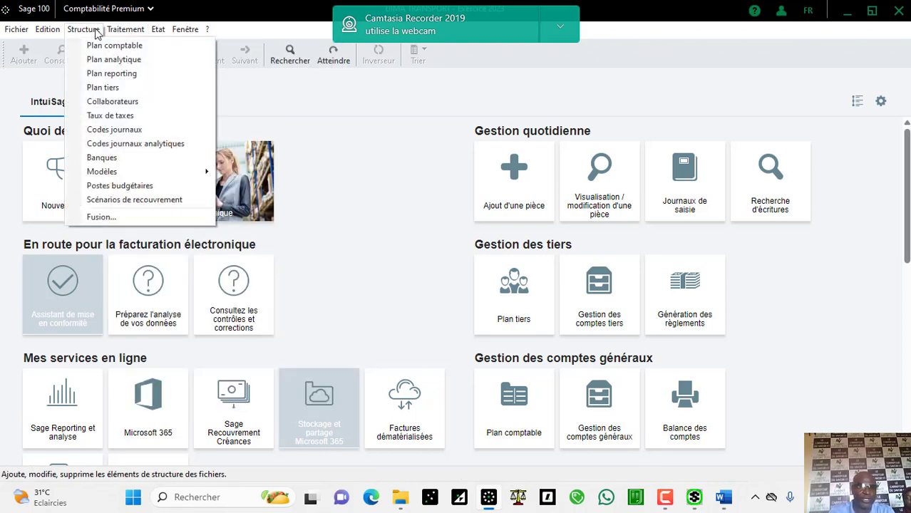
click(110, 158)
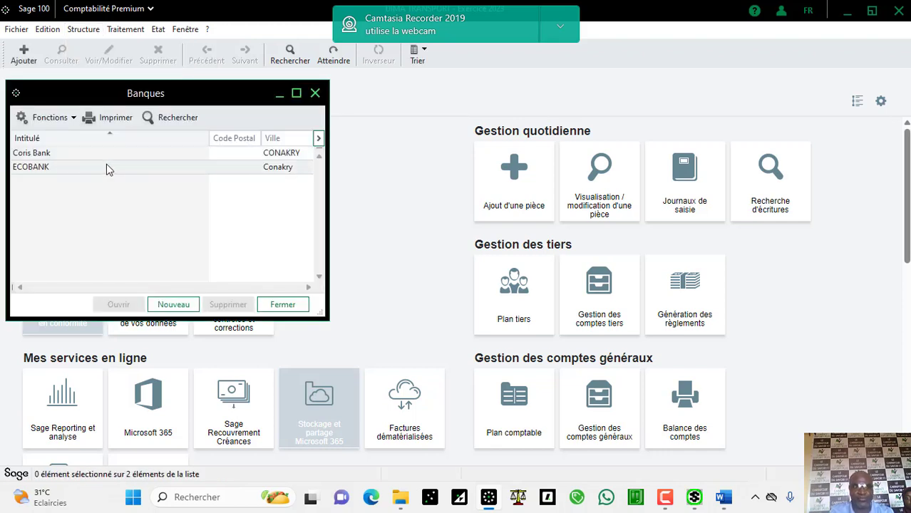
click(112, 156)
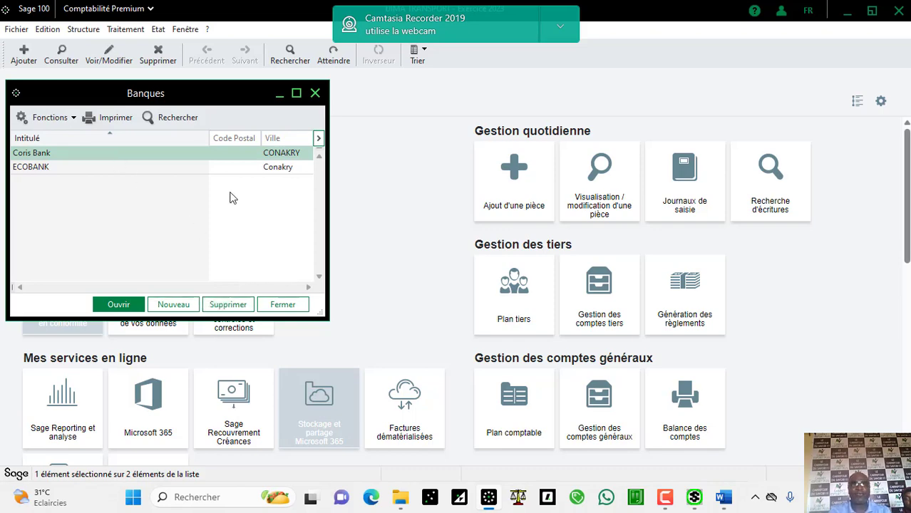
Step: Look through the Traitement menu for manual bank reconciliation, then return to the accounting window
click(126, 29)
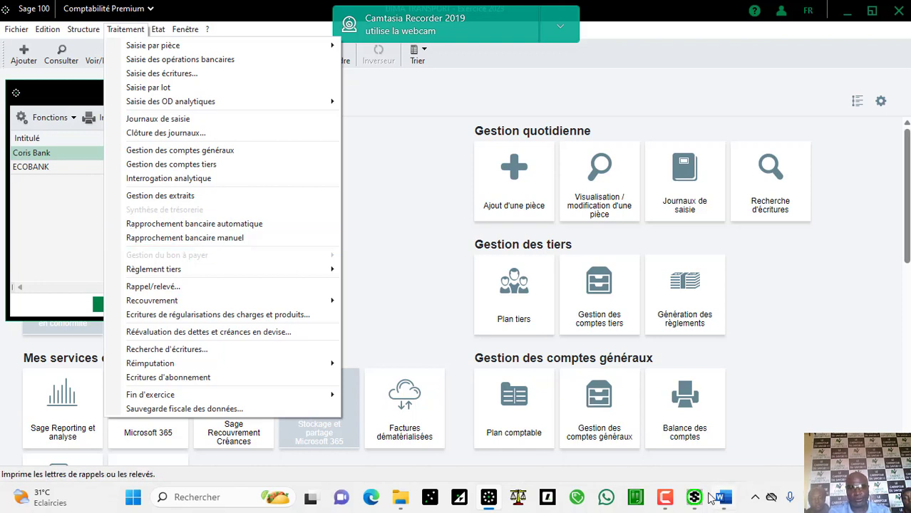
click(665, 497)
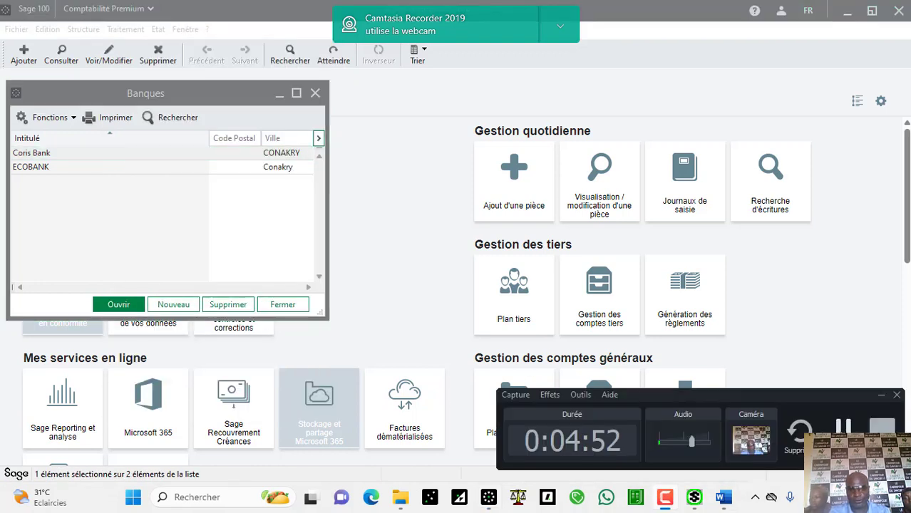
click(665, 497)
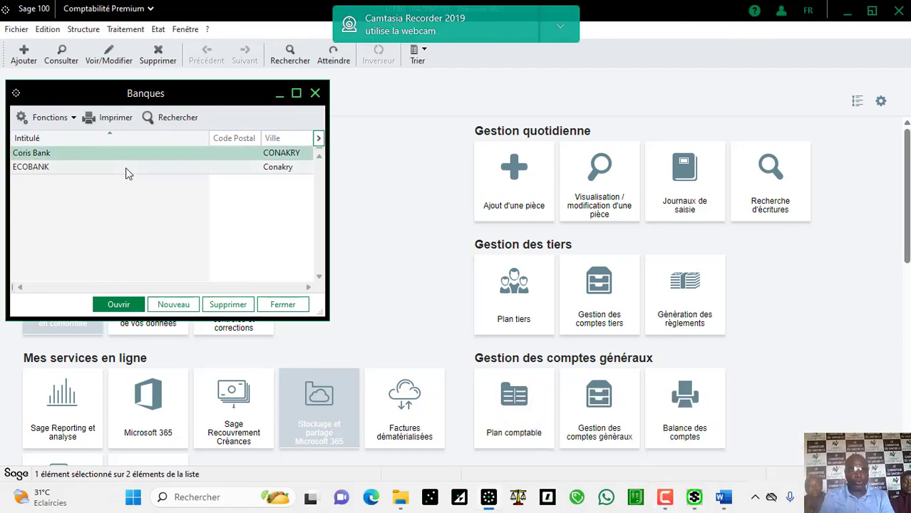
Step: Delete the Coris Bank row from Banques, confirming with Oui
click(238, 304)
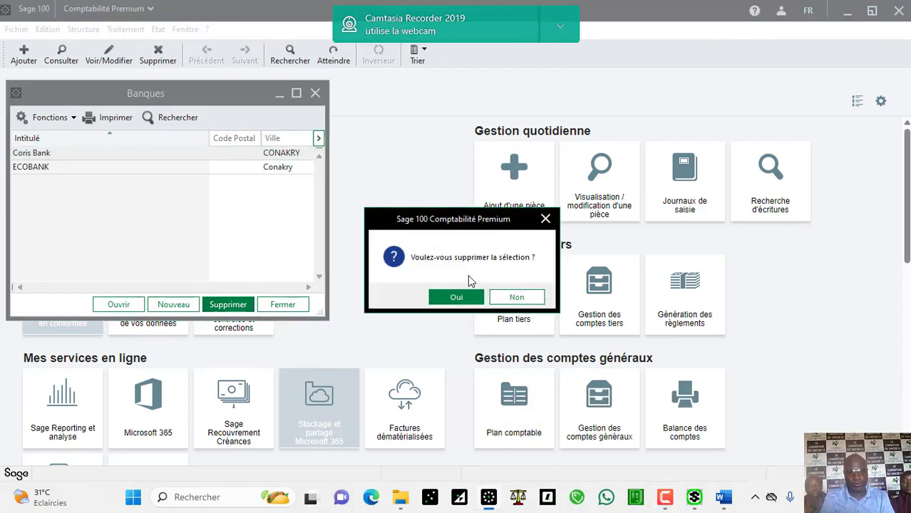
click(460, 298)
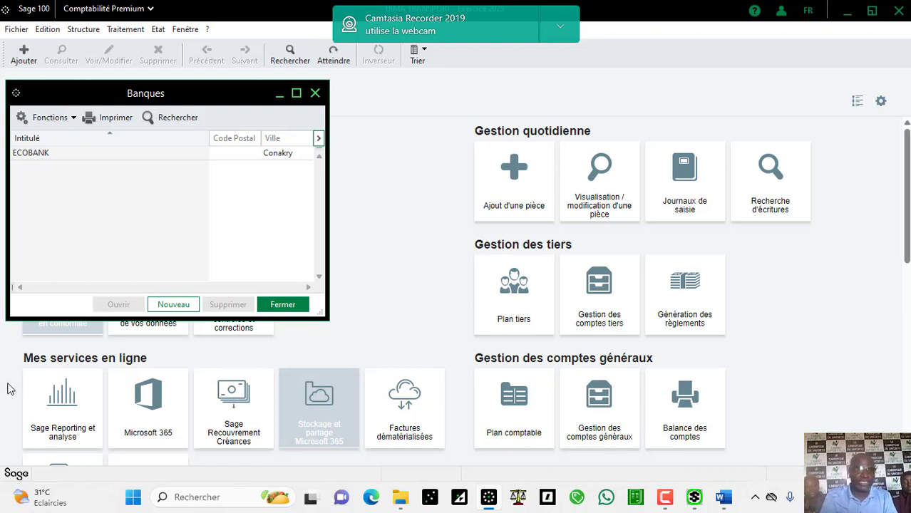
Step: Change journal JB's Intitulé from CORIS BANQUE to CORIS BANK and close Codes journaux
click(82, 29)
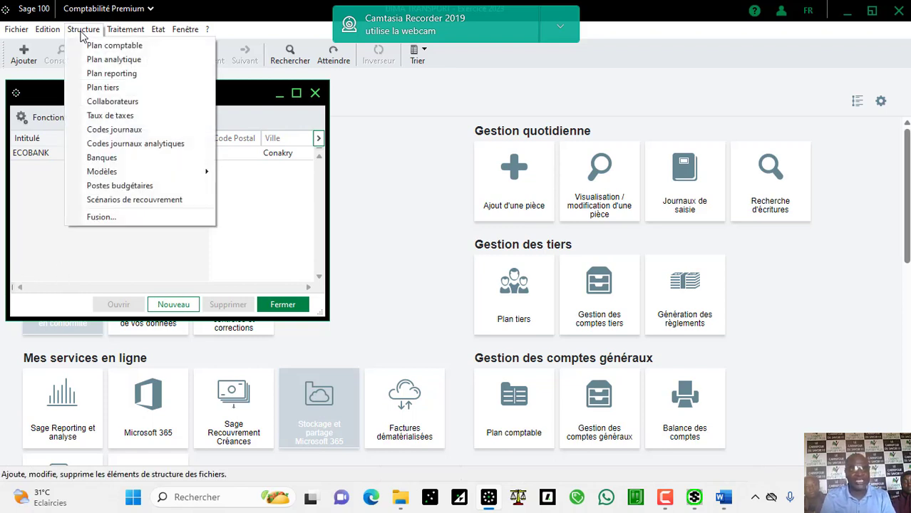
click(132, 130)
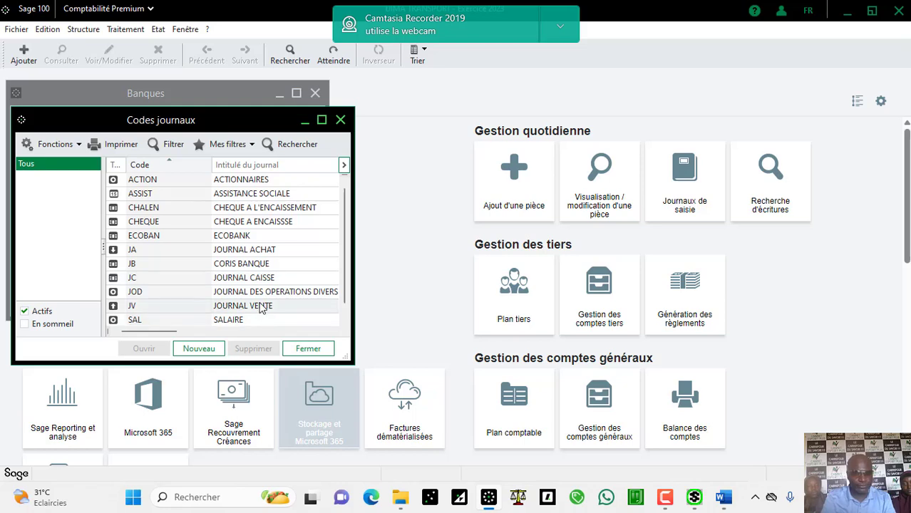
click(251, 264)
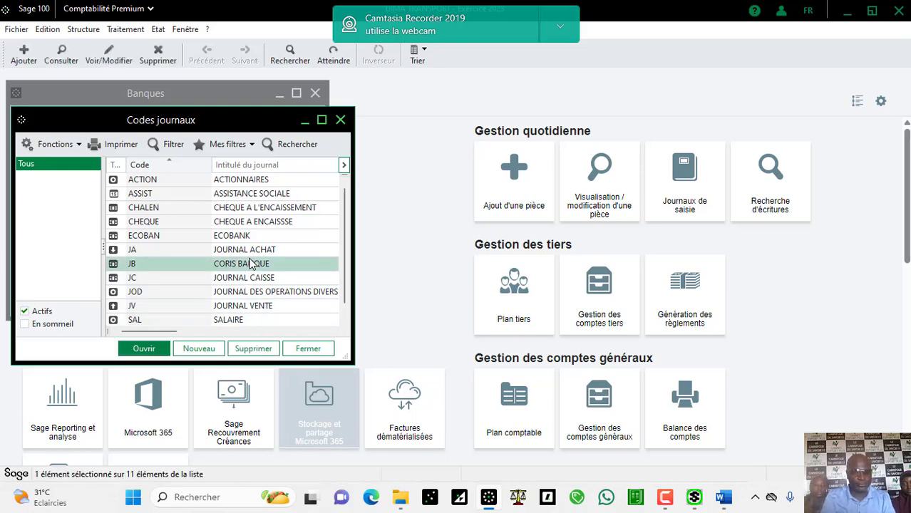
double_click(251, 264)
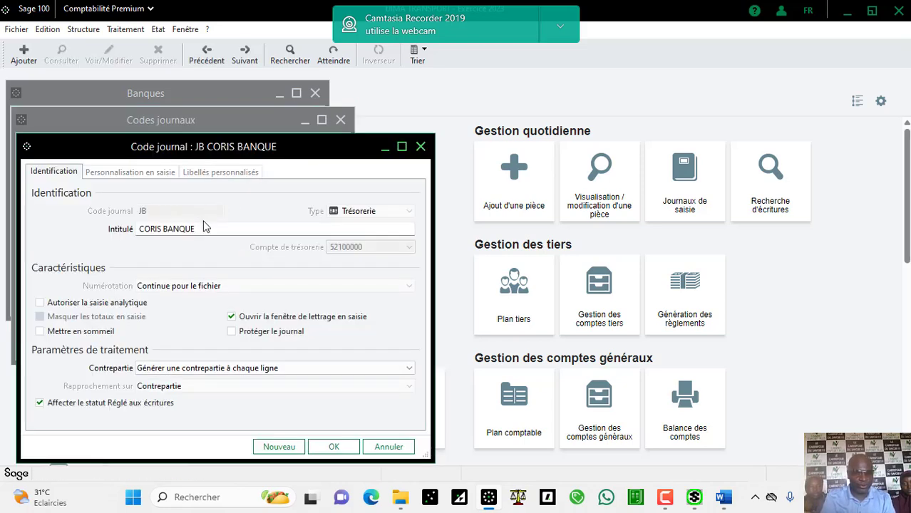
click(203, 227)
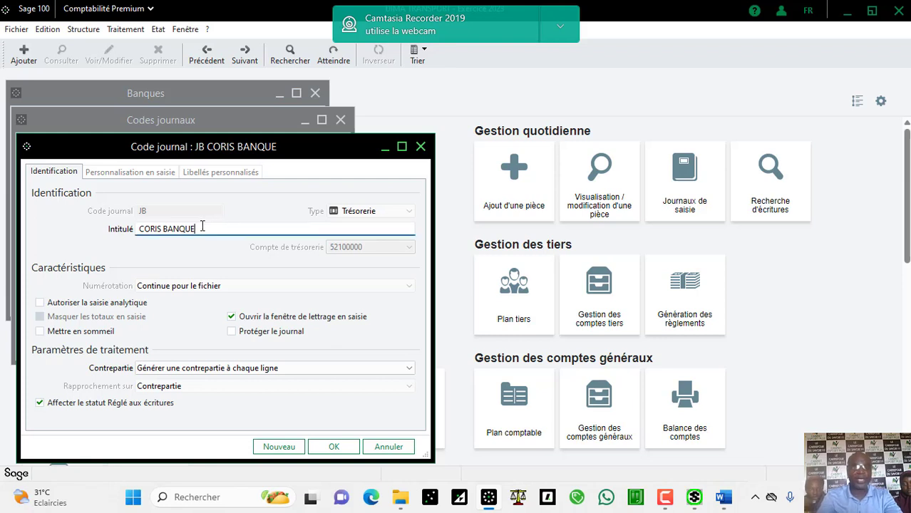
key(BackSpace)
key(BackSpace)
key(BackSpace)
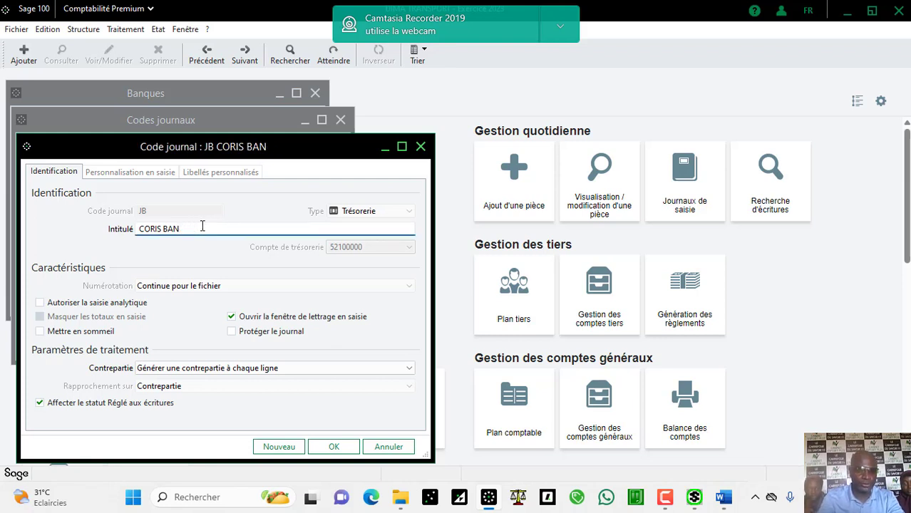
text(K)
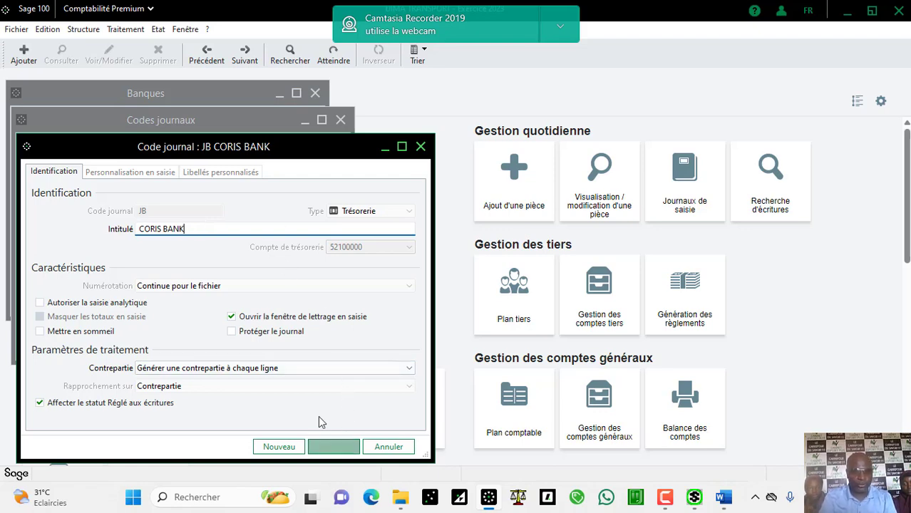
click(333, 446)
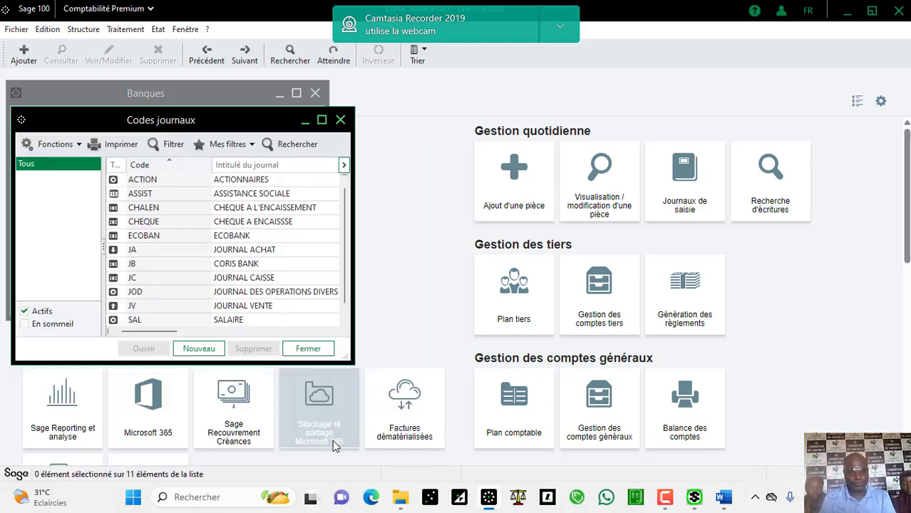
click(317, 351)
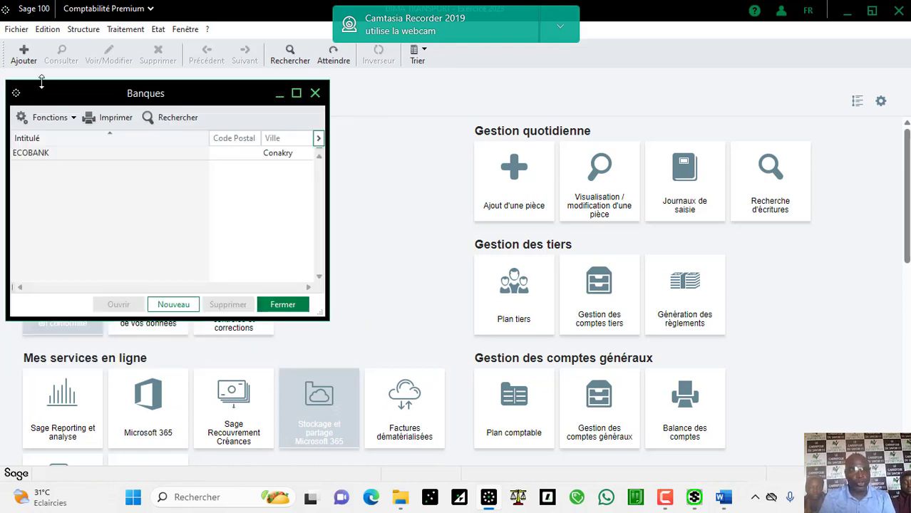
click(84, 29)
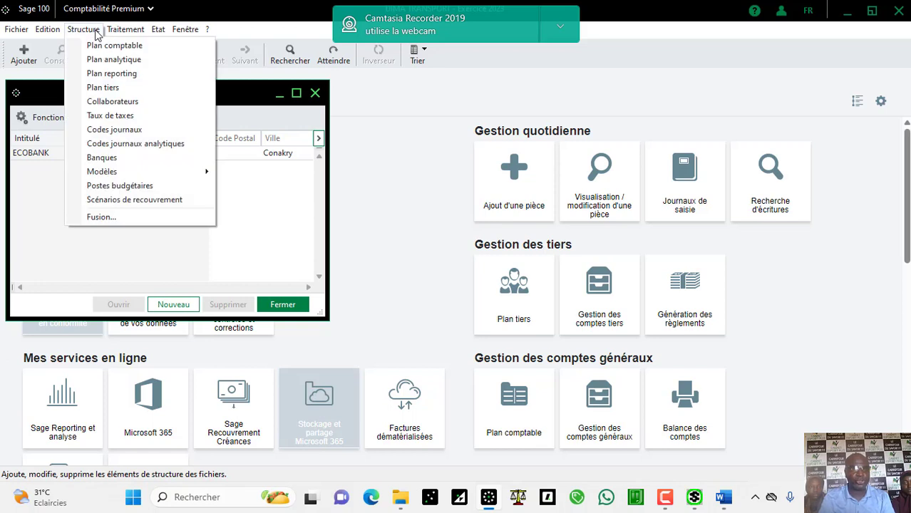
click(145, 158)
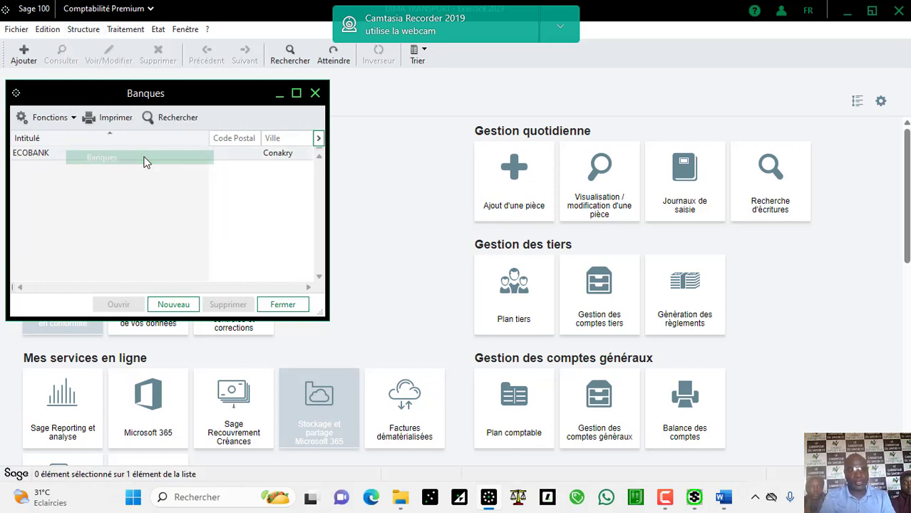
click(174, 304)
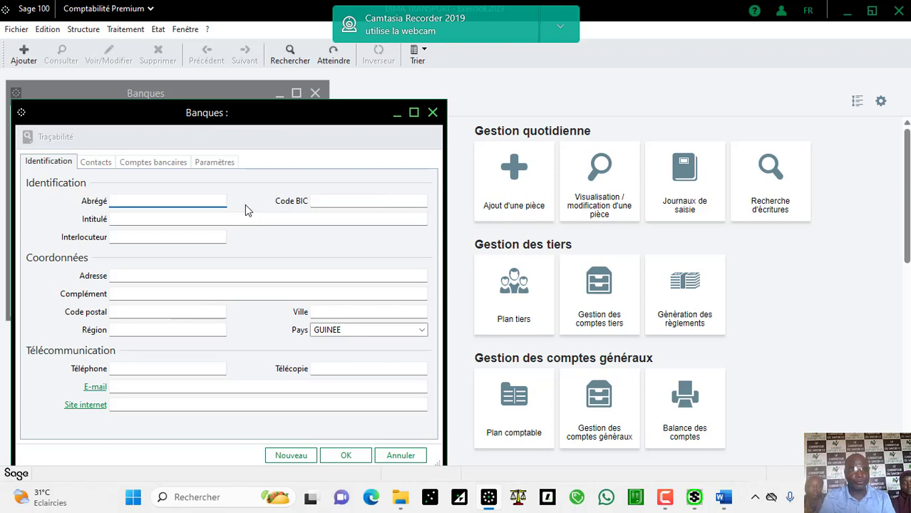
text(CO)
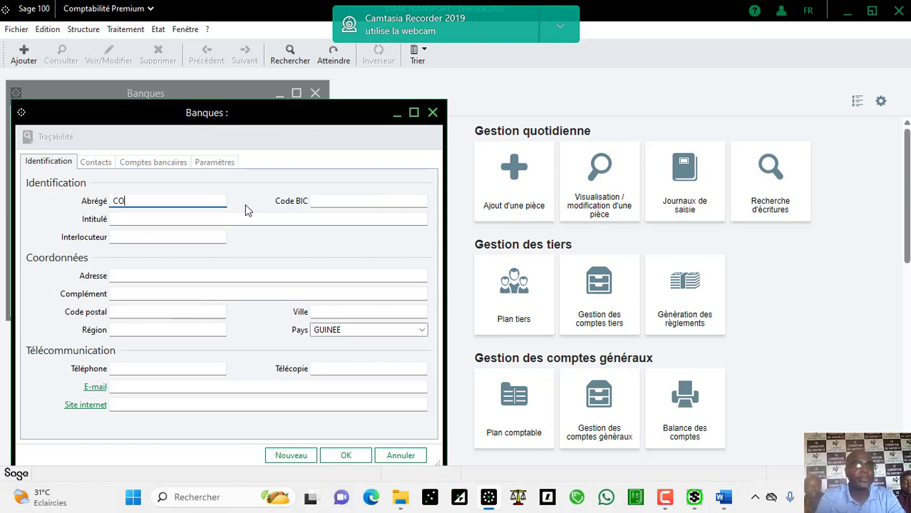
text(RIS)
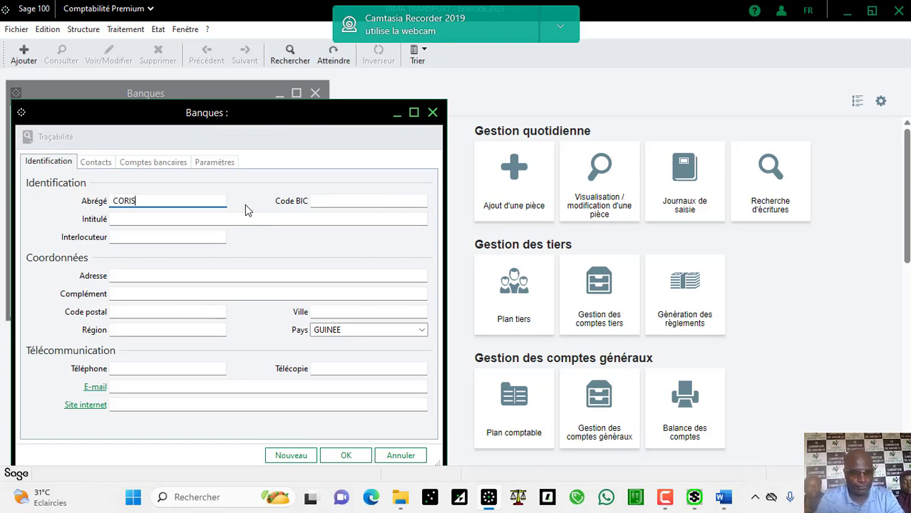
click(163, 224)
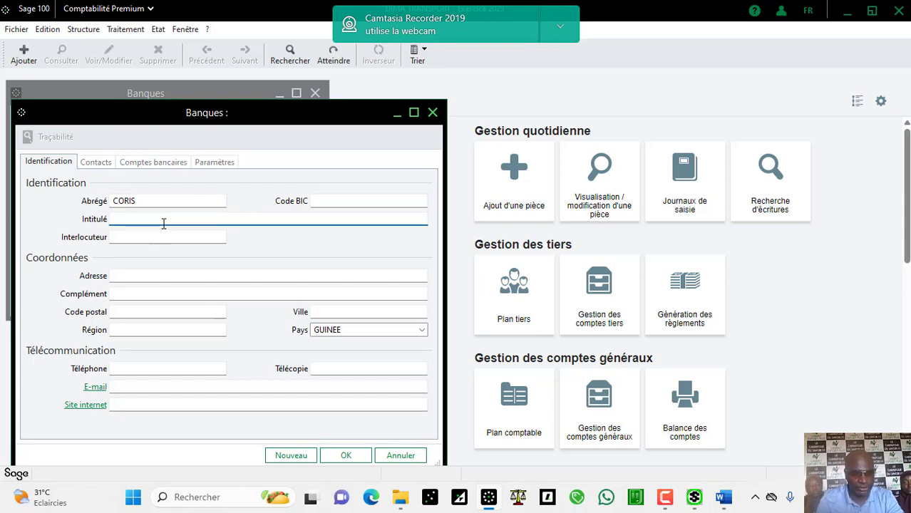
text(CORI)
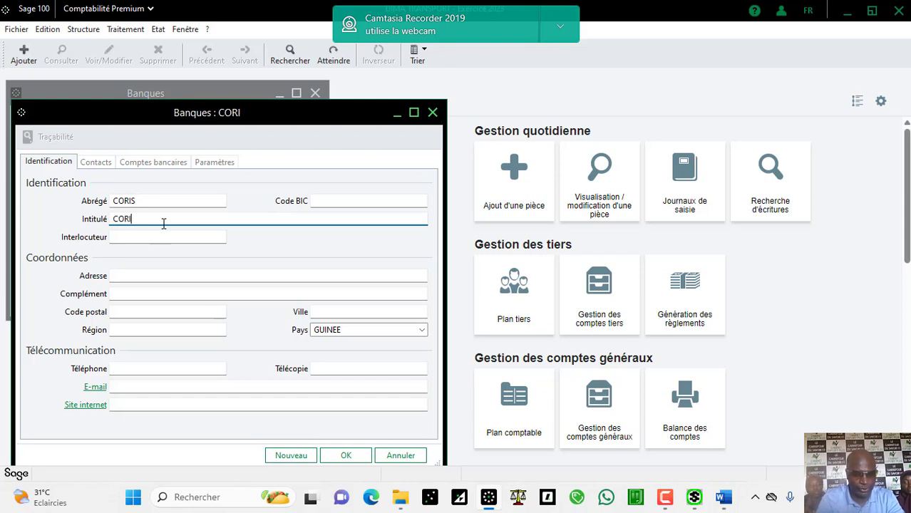
text(S BAK)
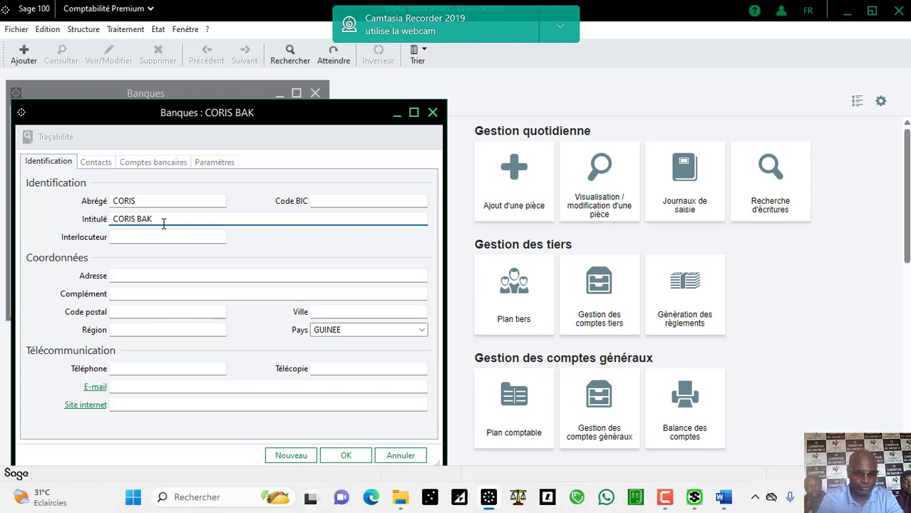
key(BackSpace)
text(NK)
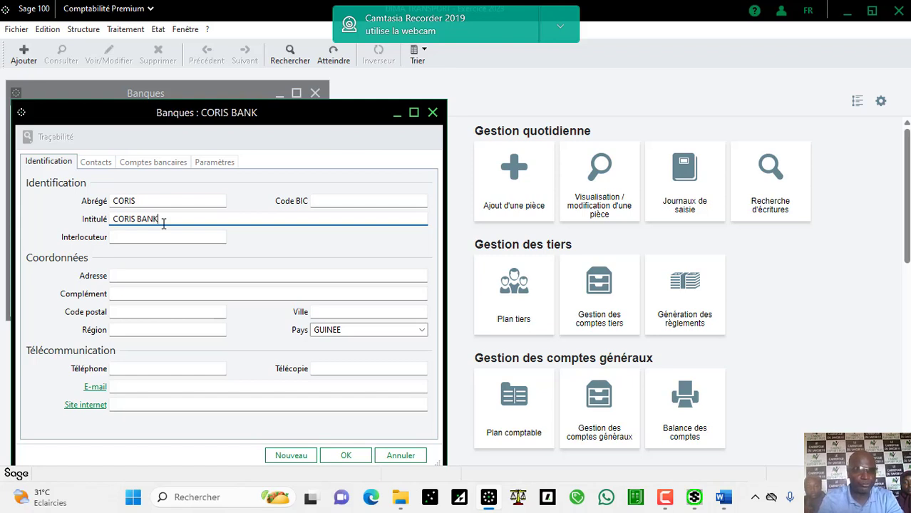
click(125, 273)
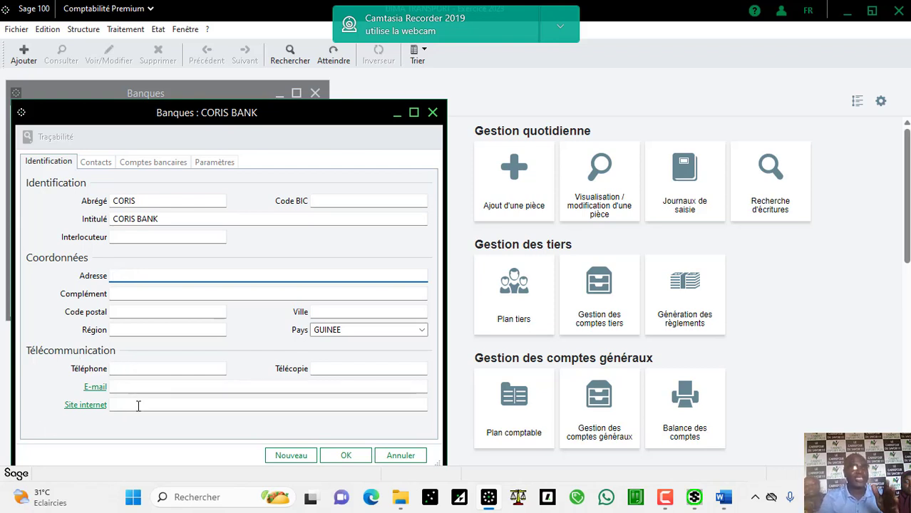
Step: Review CORIS BANK's empty Contacts tab, discarding a blank new contact, then show its Comptes bancaires
click(102, 163)
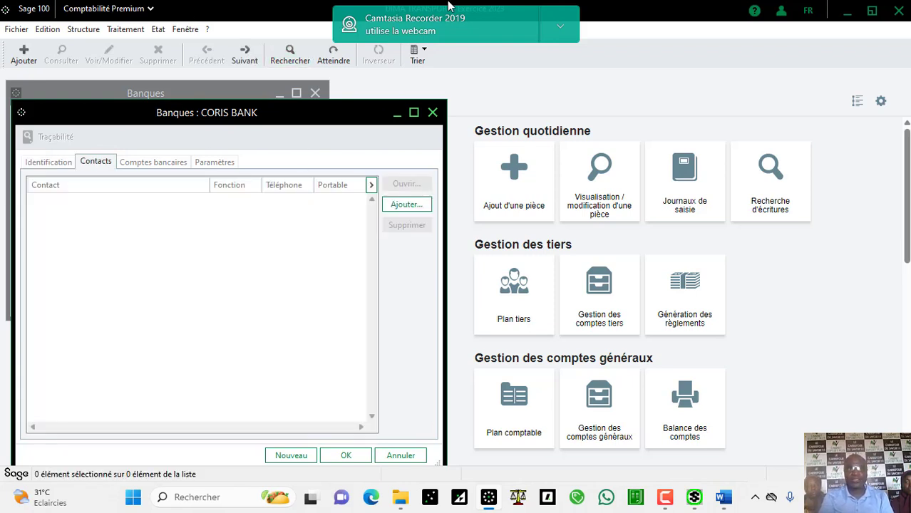
drag(449, 9, 628, 18)
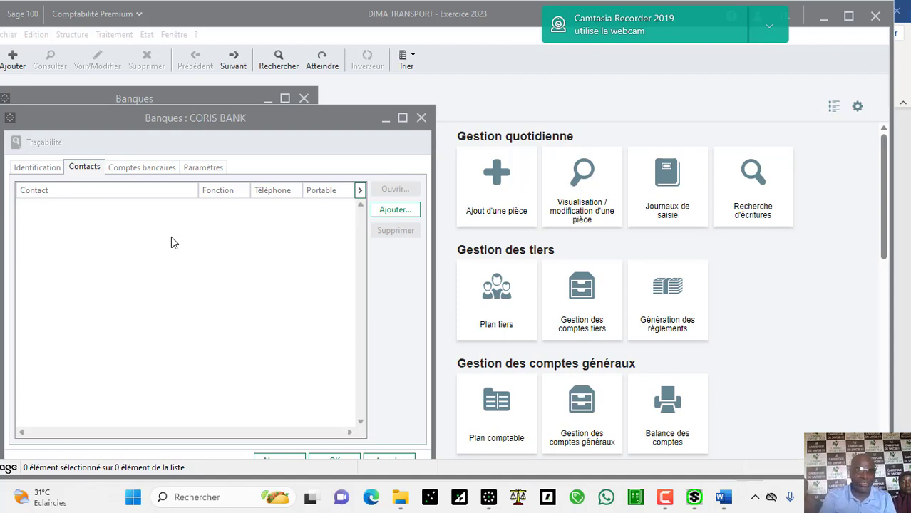
click(396, 211)
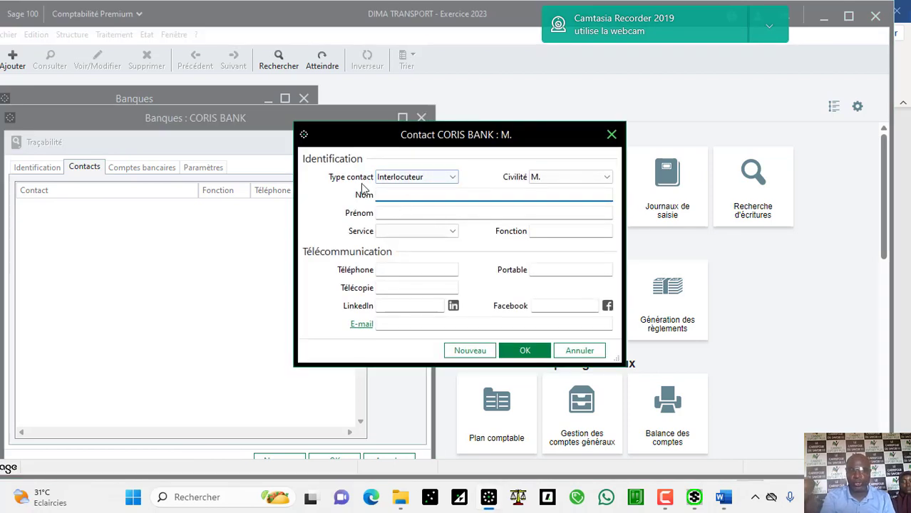
click(611, 134)
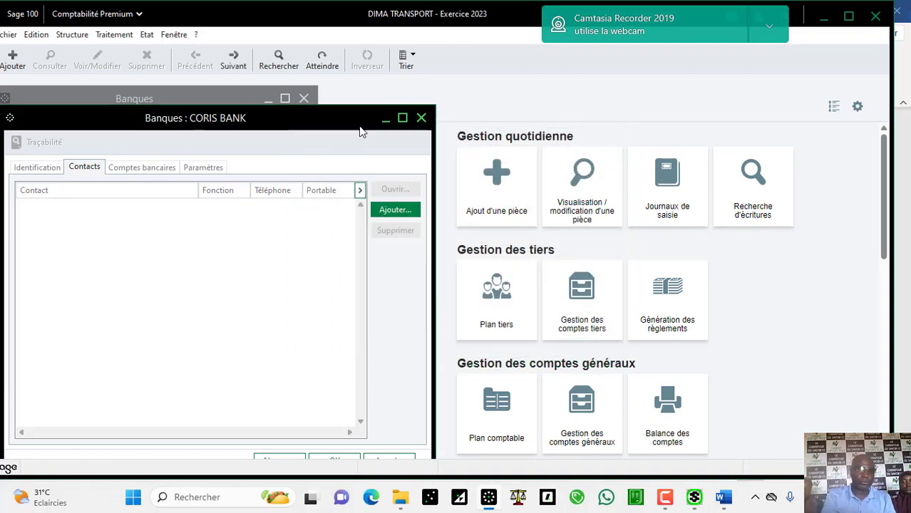
click(142, 168)
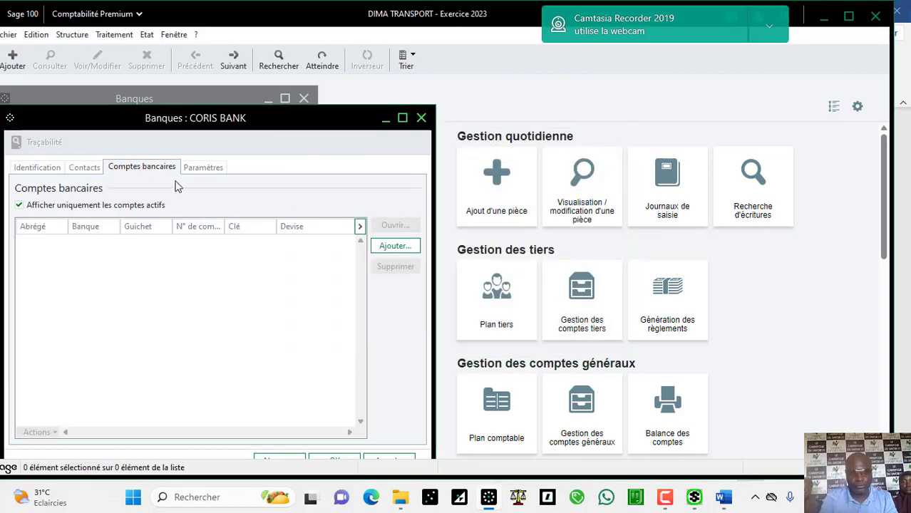
Step: Add bank account CORIS with bank code 037, branch 001, its account number and key, and journal JB
click(391, 248)
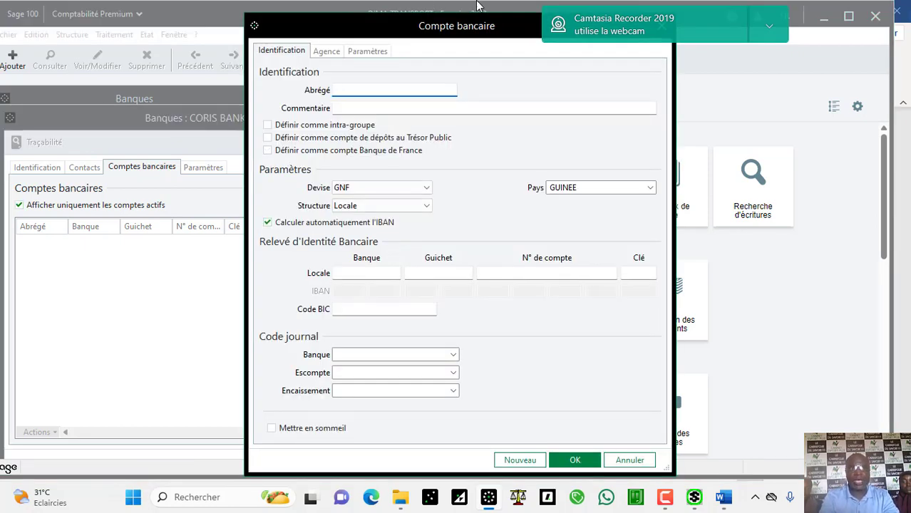
text(CORI)
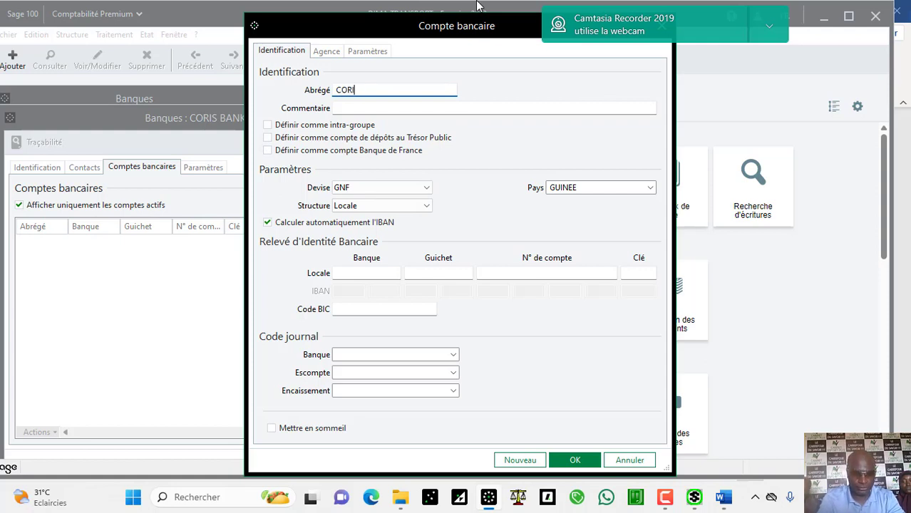
text(S)
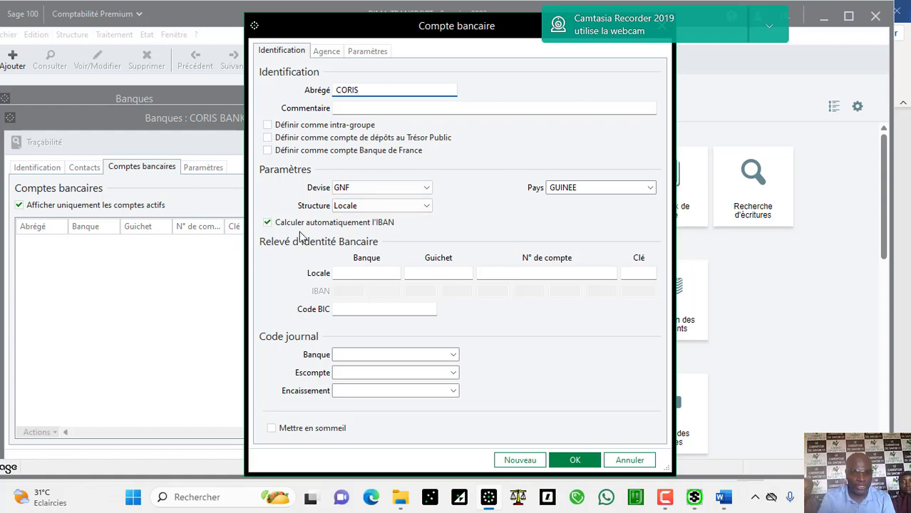
click(350, 273)
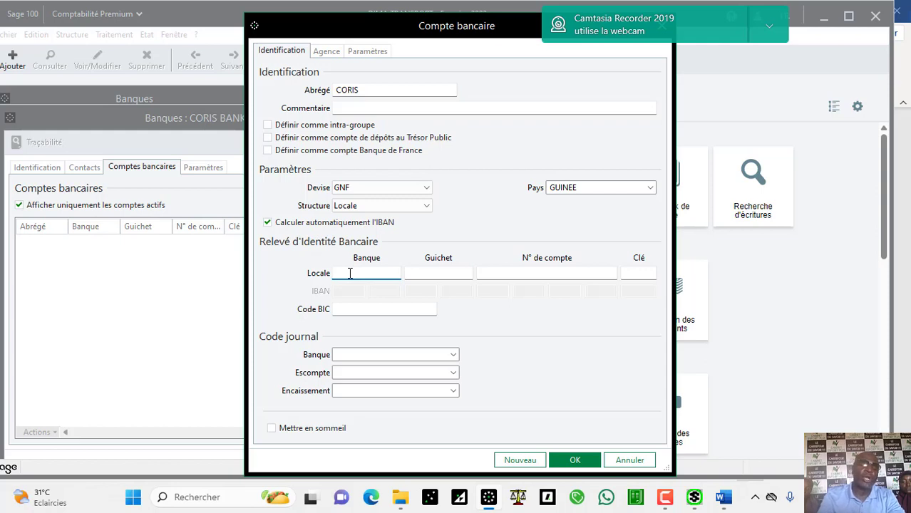
text(03)
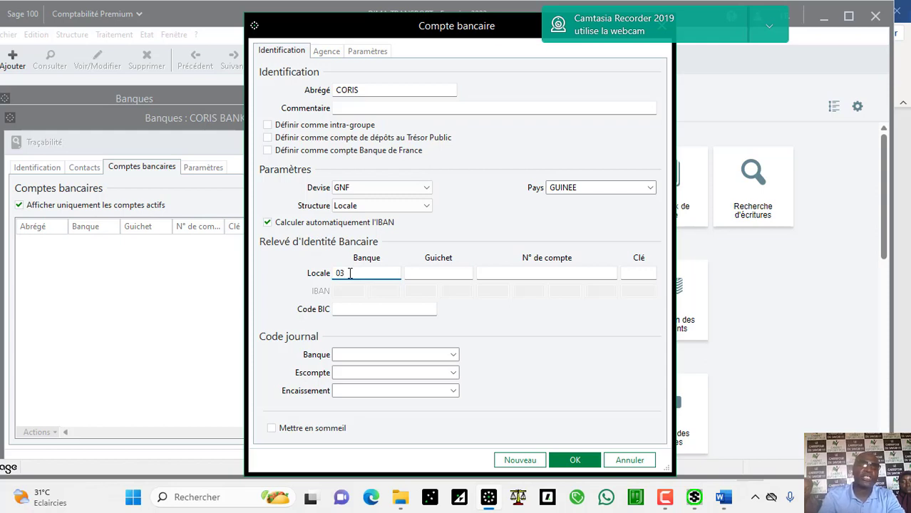
text(7)
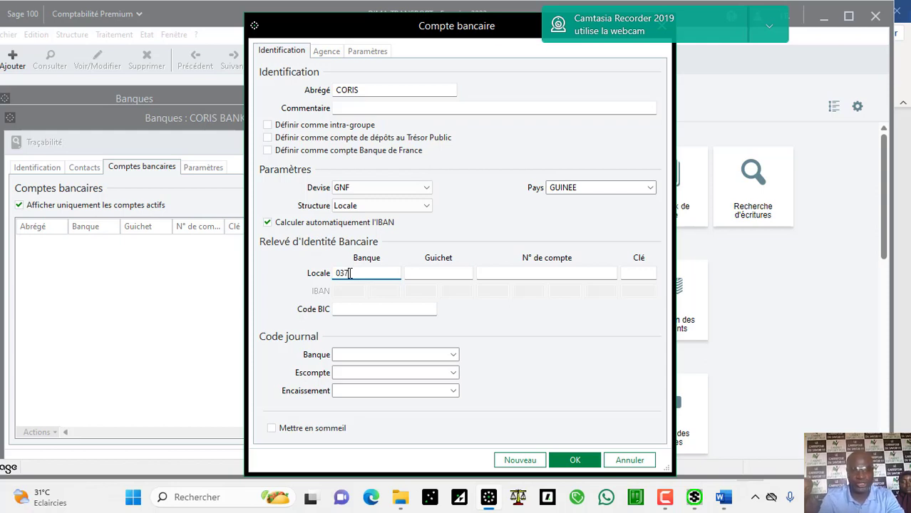
key(Tab)
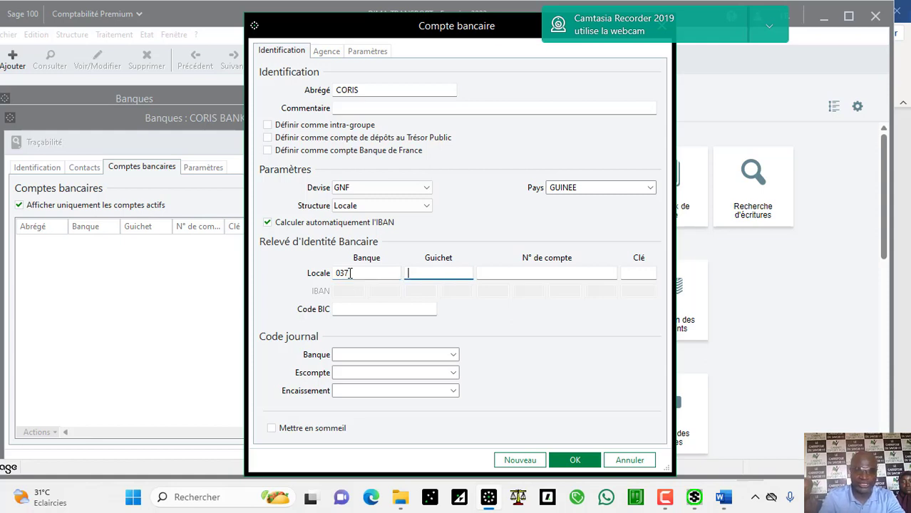
text(001)
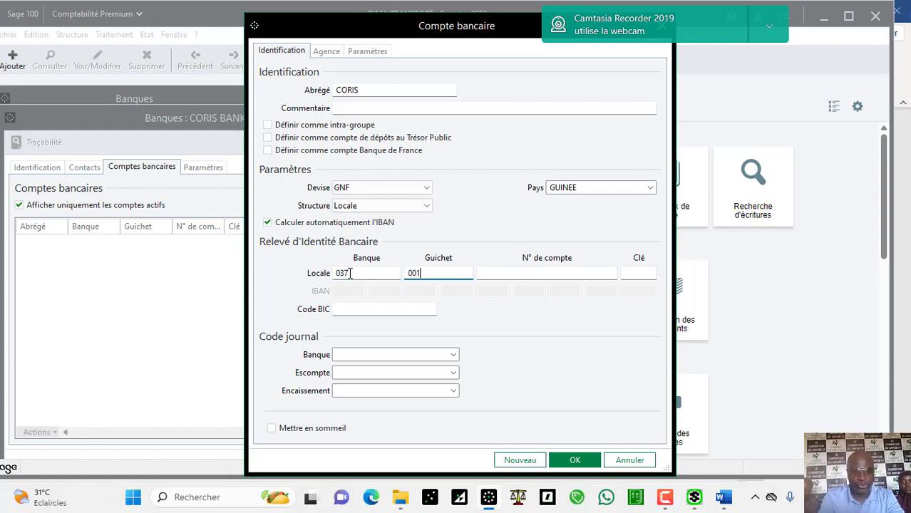
key(Tab)
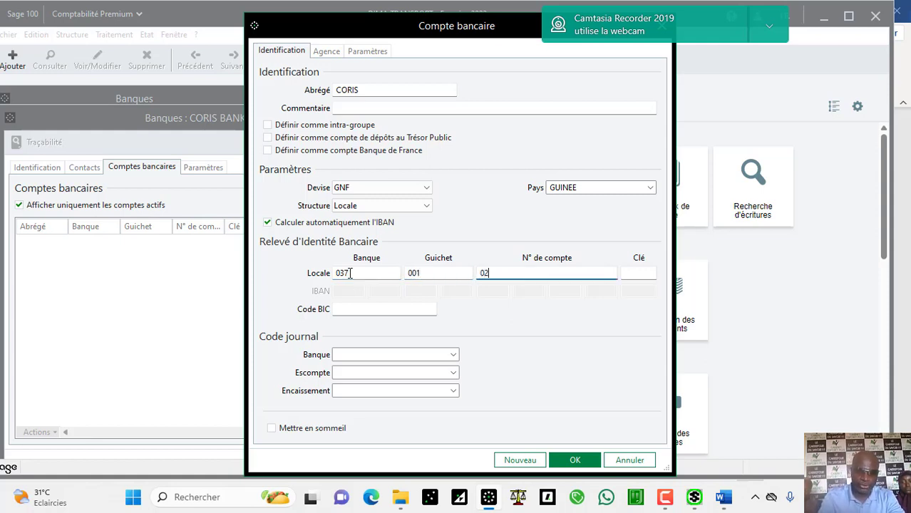
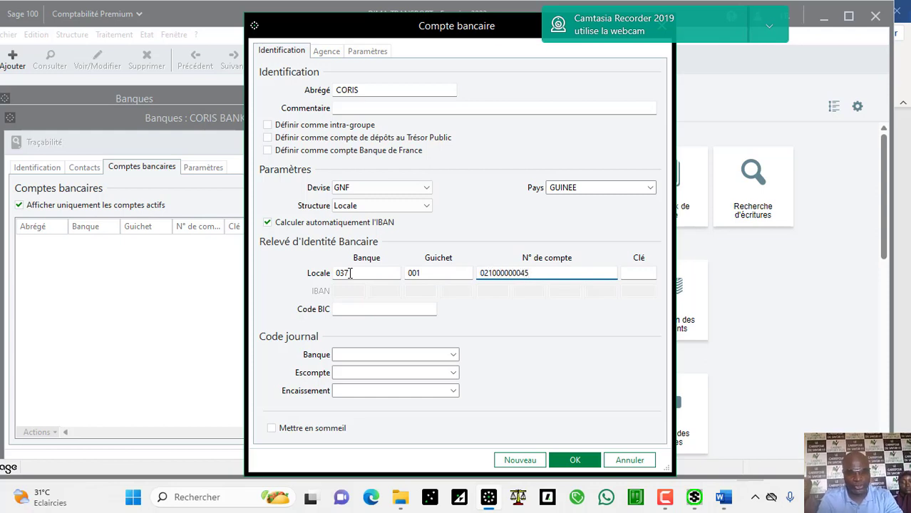
key(Tab)
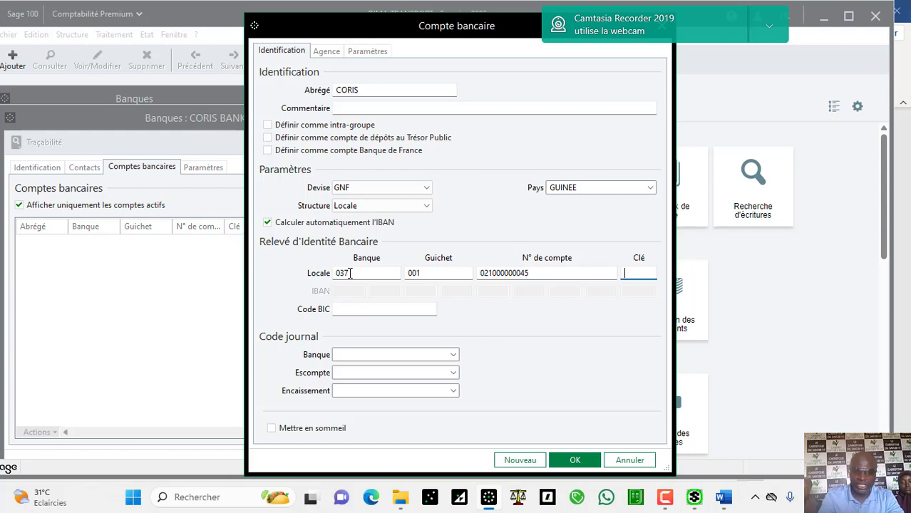
text(59)
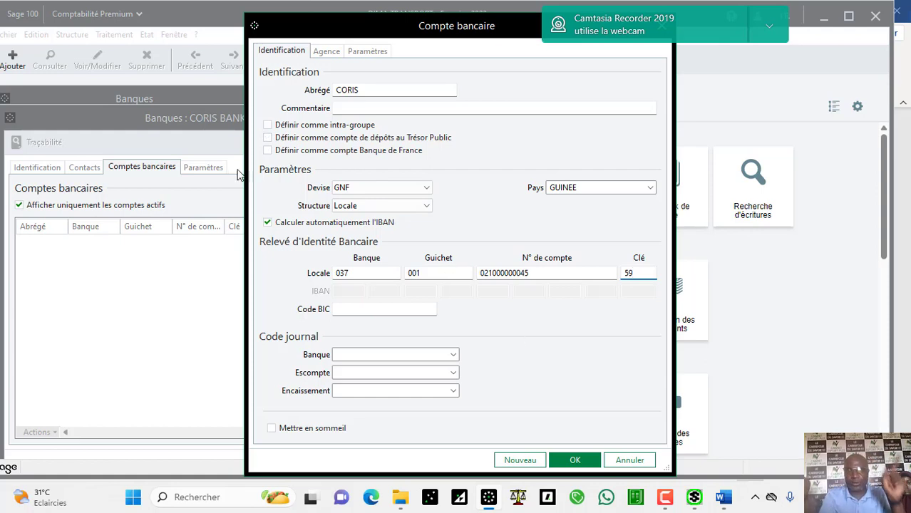
click(454, 355)
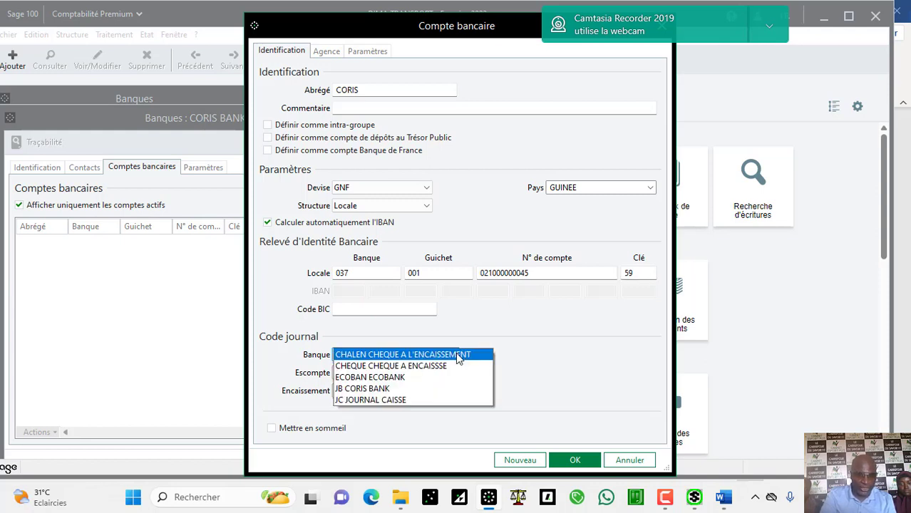
click(397, 389)
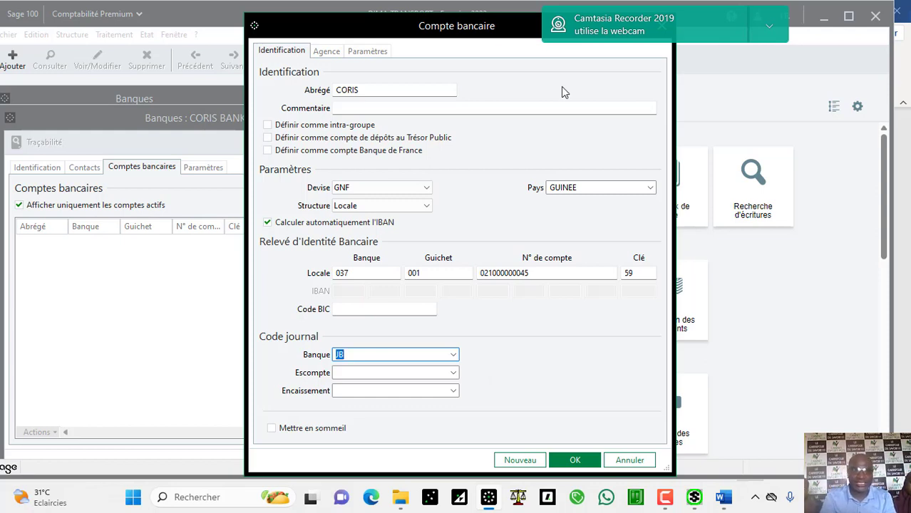
Step: Review the new account's Agence and Paramètres tabs, including the statement import file setting
click(328, 53)
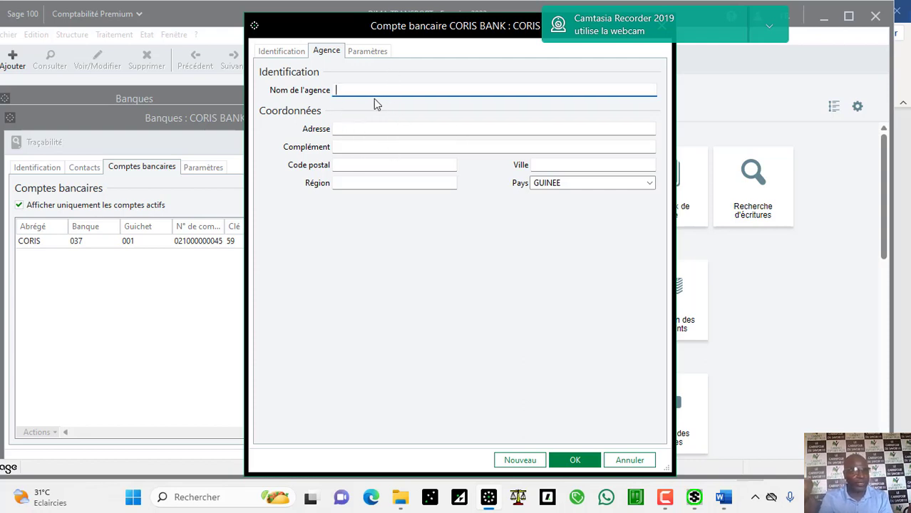
click(369, 54)
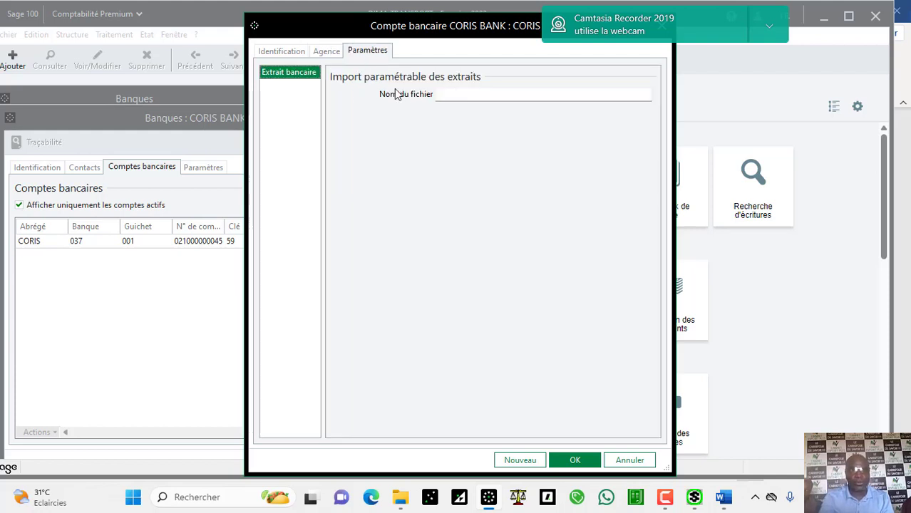
click(461, 93)
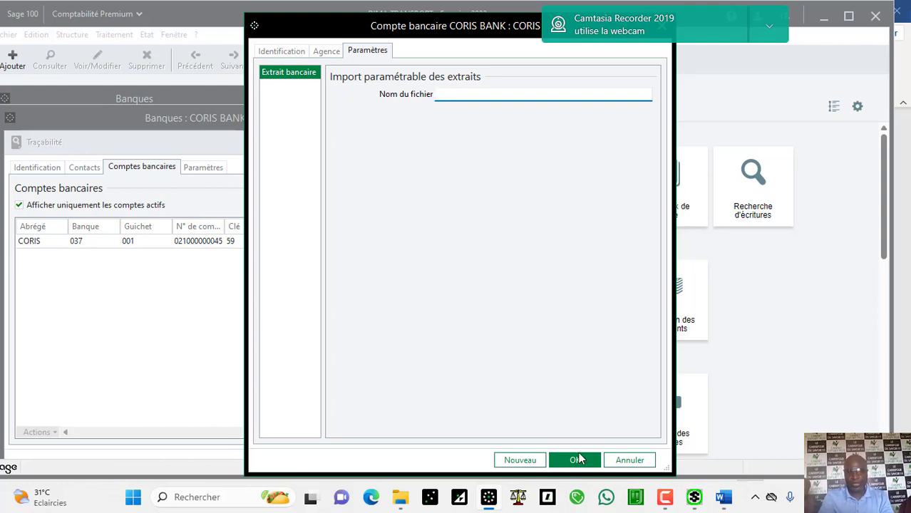
Step: Save the CORIS account and the CORIS BANK bank record, then close the Banques list
click(577, 459)
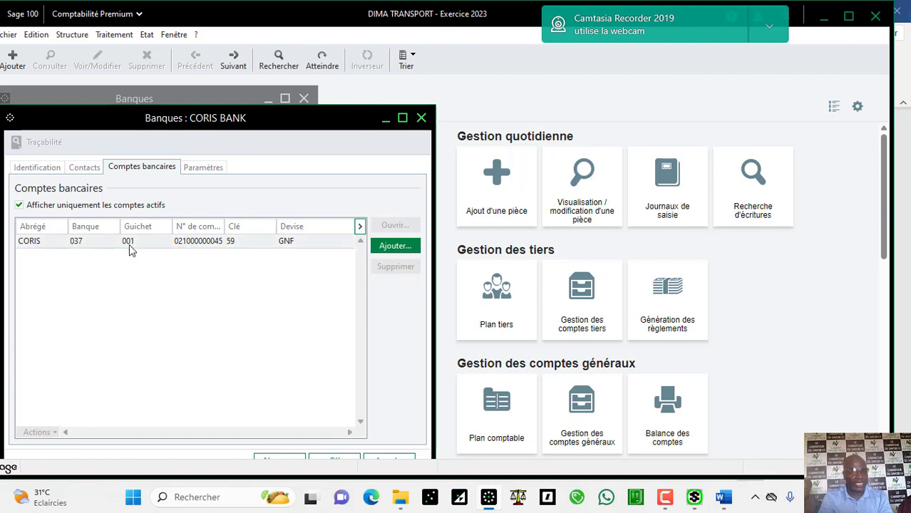
click(335, 459)
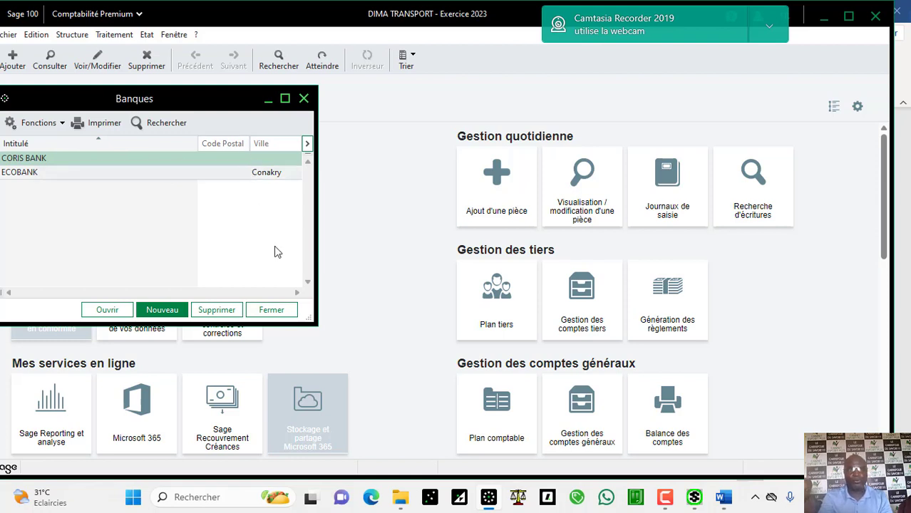
click(273, 311)
click(122, 36)
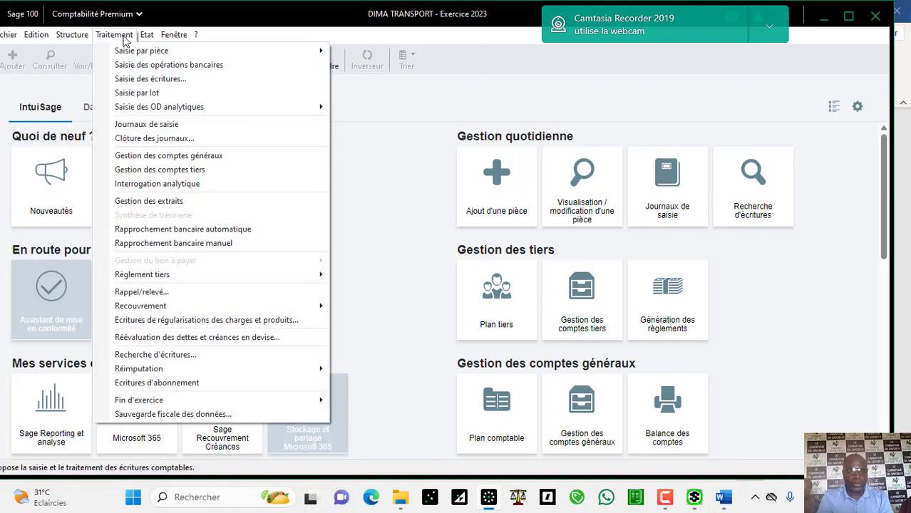
click(174, 244)
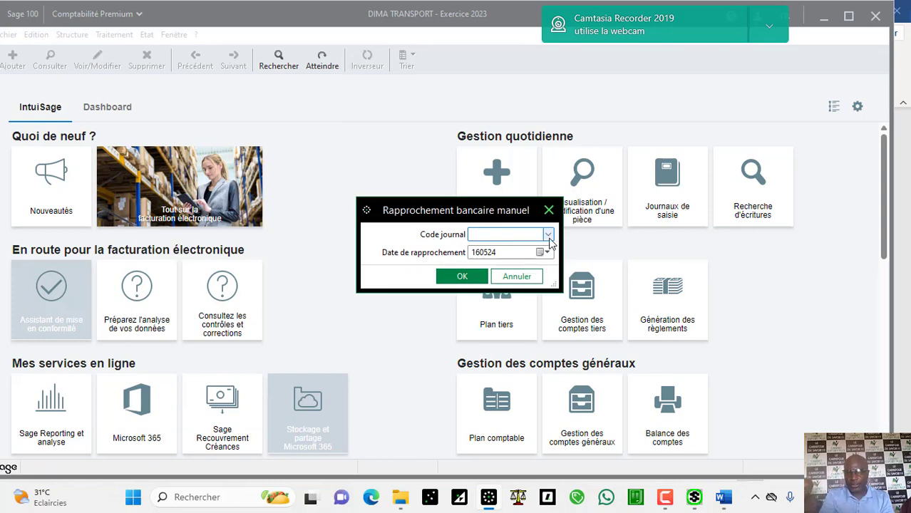
click(548, 236)
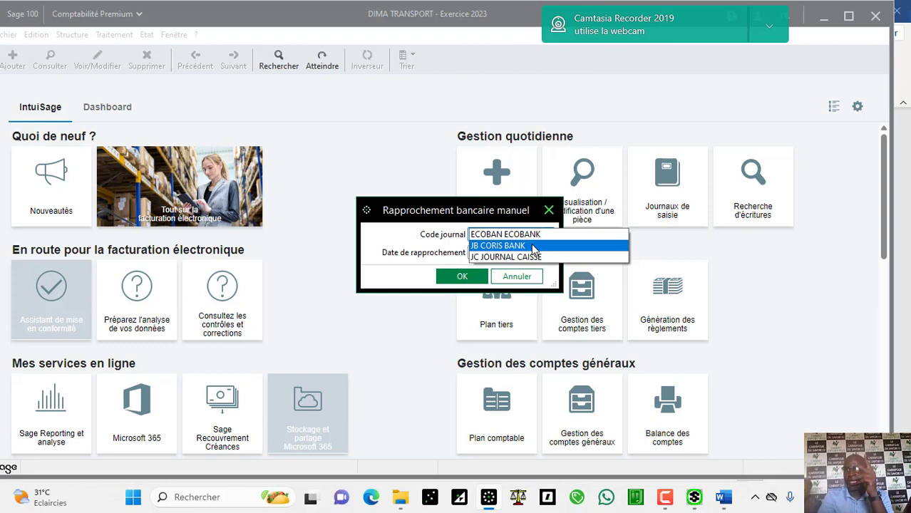
click(533, 246)
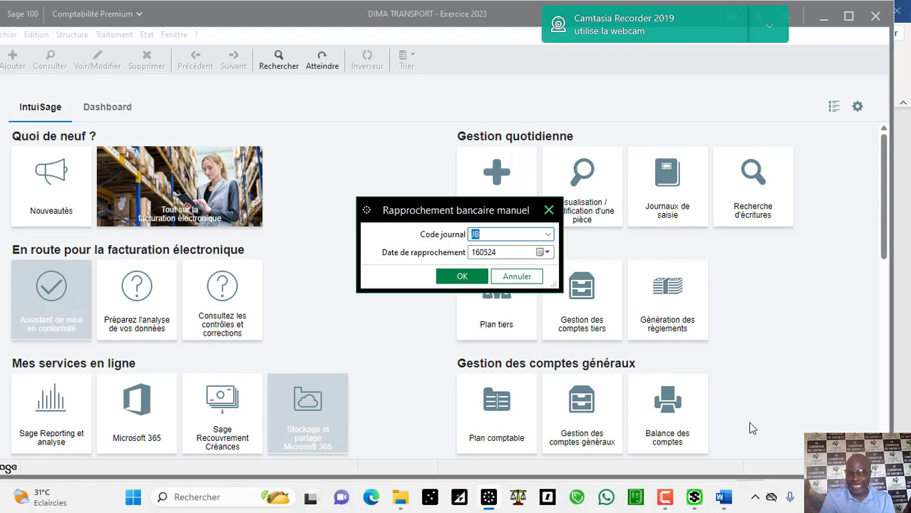
mouse_move(725, 502)
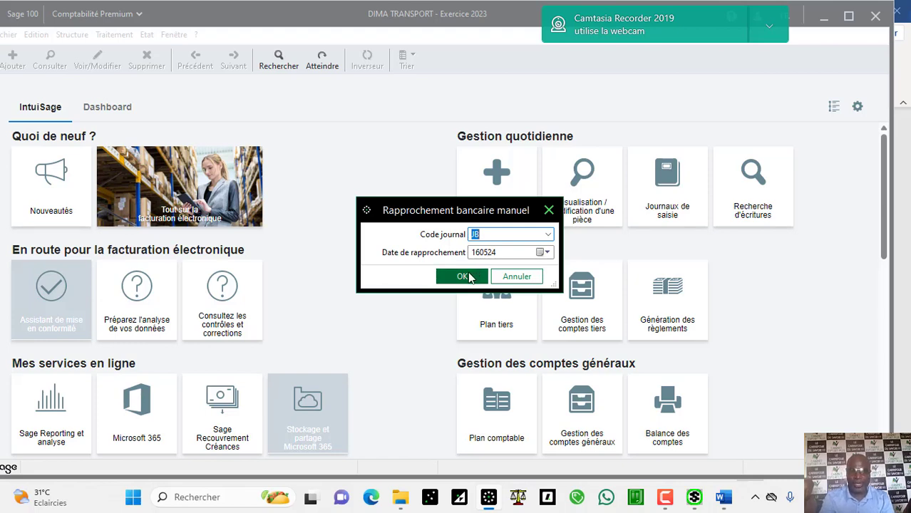
click(464, 276)
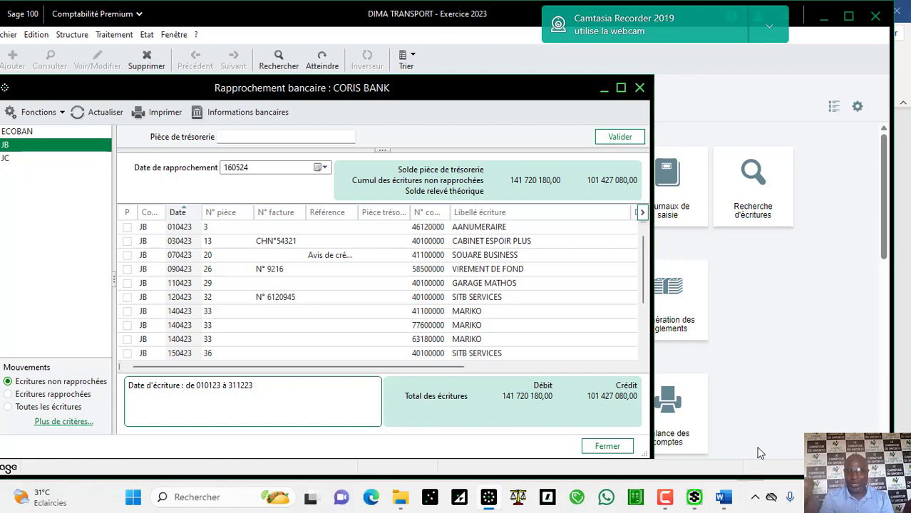
Step: Check the CORIS BANK bank information showing the 40 293 100,00 book balance, then return to the Word statement
click(724, 497)
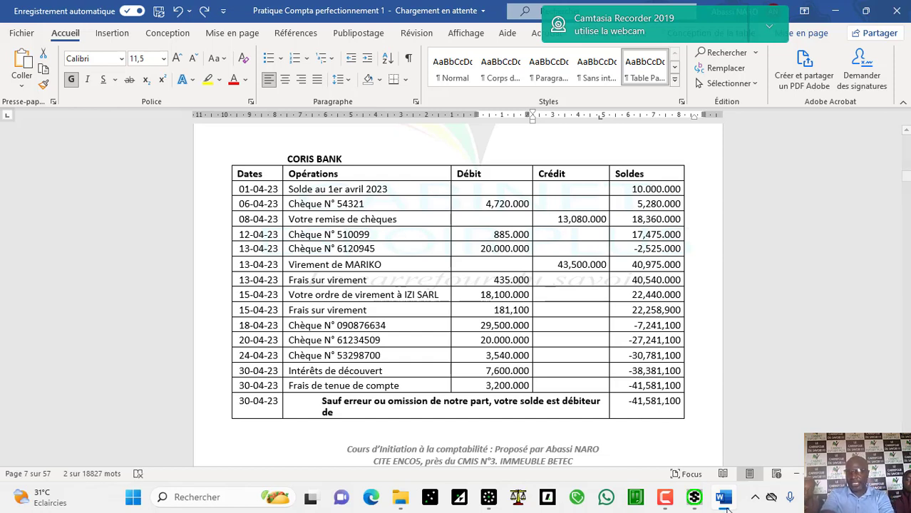
click(498, 497)
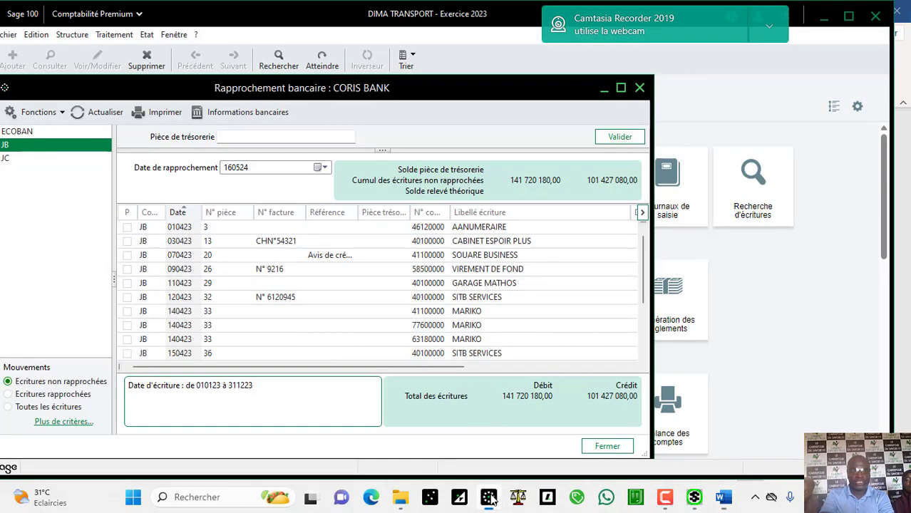
click(250, 114)
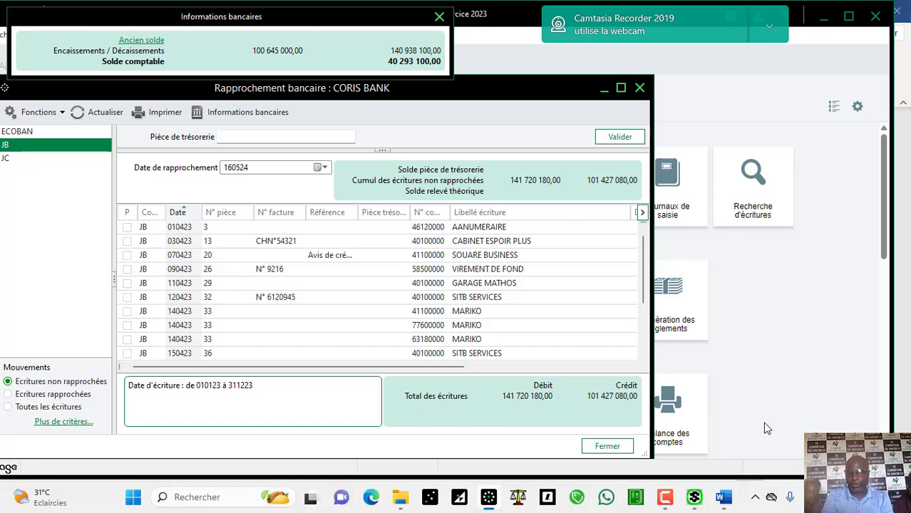
click(724, 497)
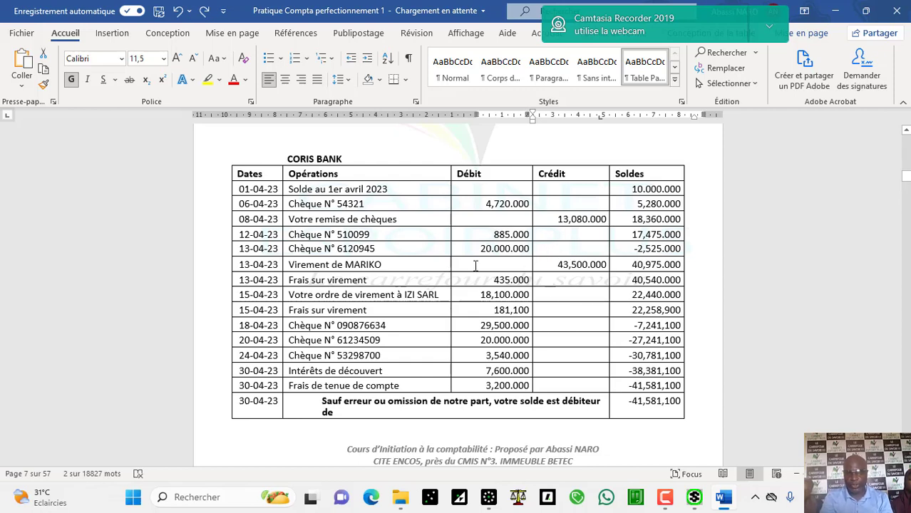
Step: Review the 13-04-23 running balance in the Word statement, then bring the Sage reconciliation back
click(631, 267)
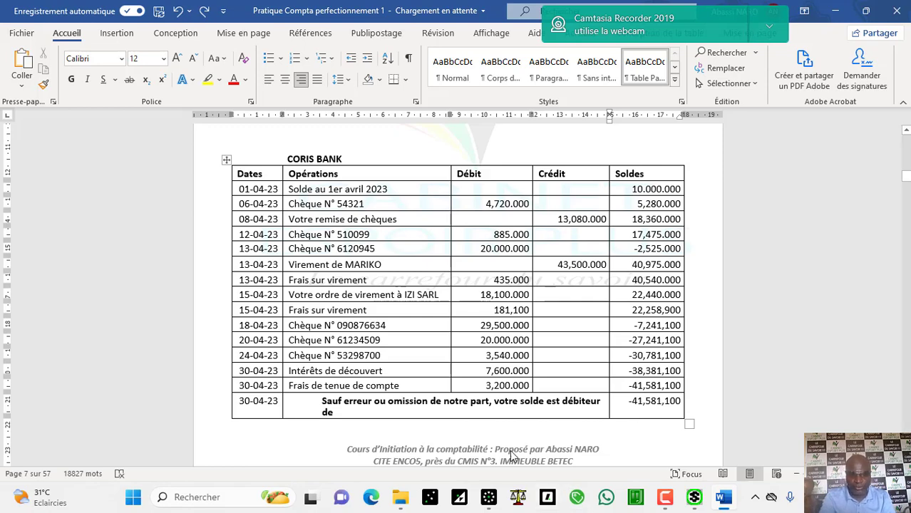
click(488, 499)
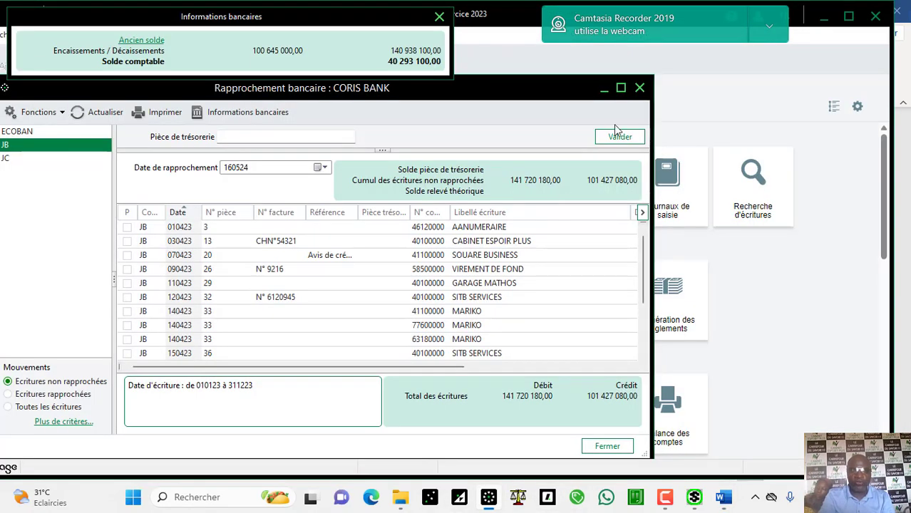
Step: Close the reconciliation and open the JB avr.23 journal maximized from the opened journals, then switch to Word
click(640, 89)
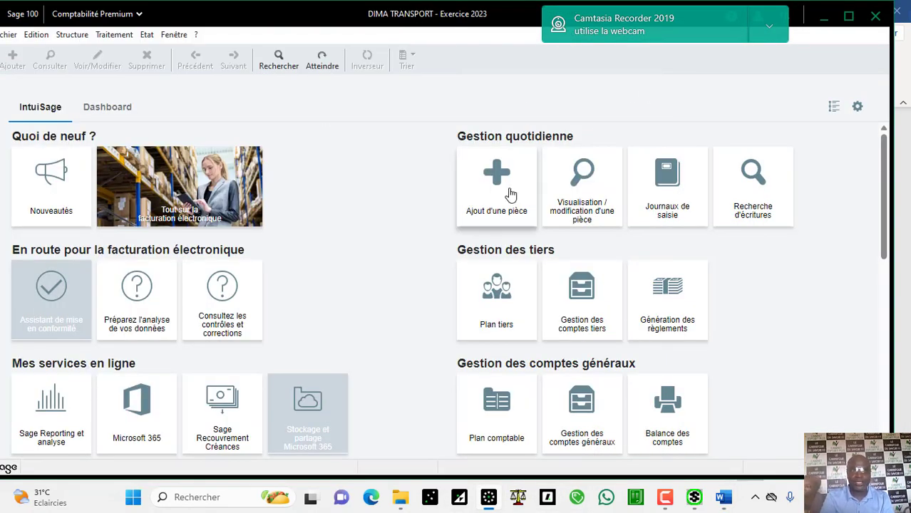
click(656, 187)
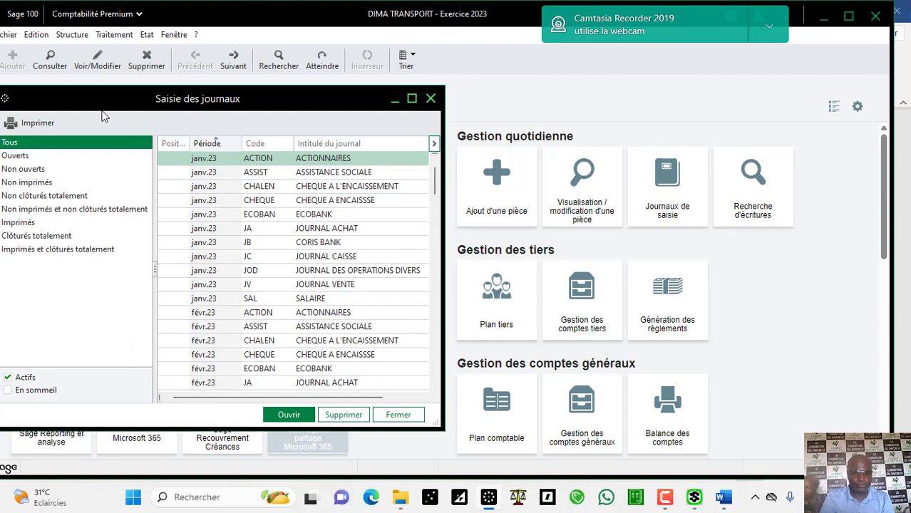
click(41, 170)
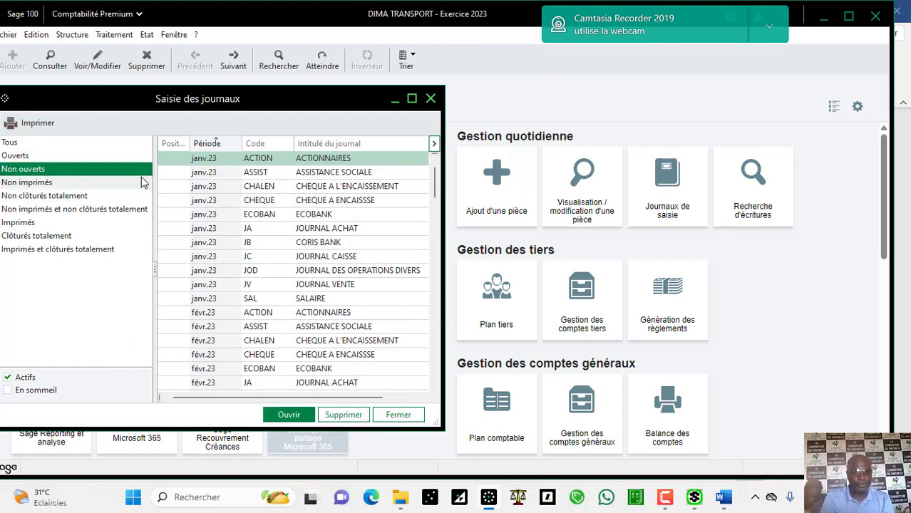
click(122, 156)
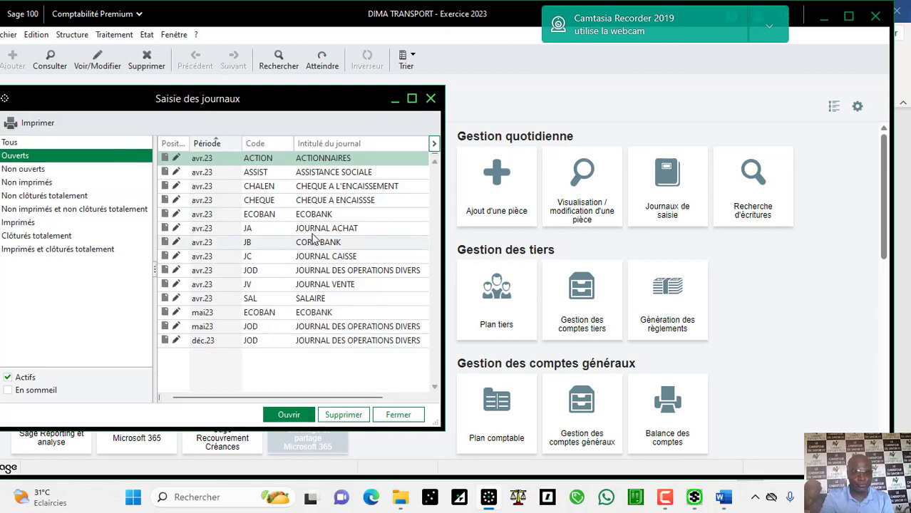
double_click(275, 243)
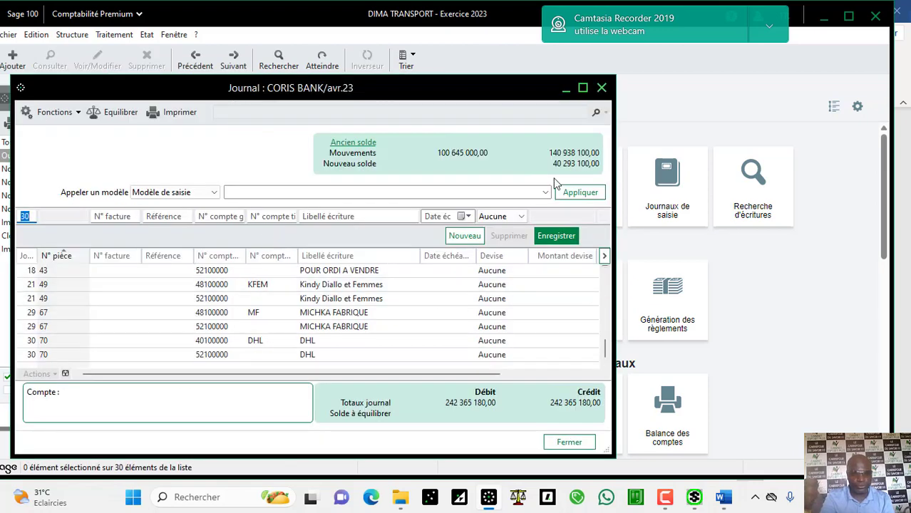
click(583, 88)
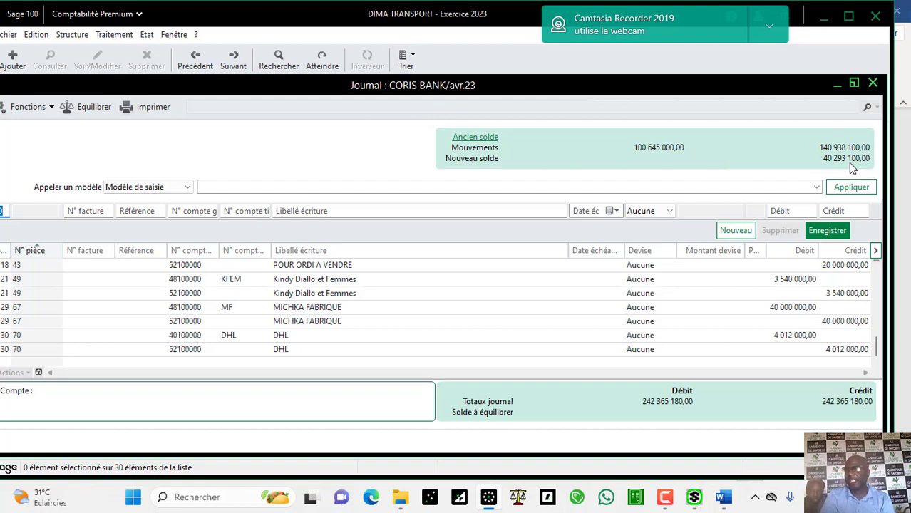
click(724, 498)
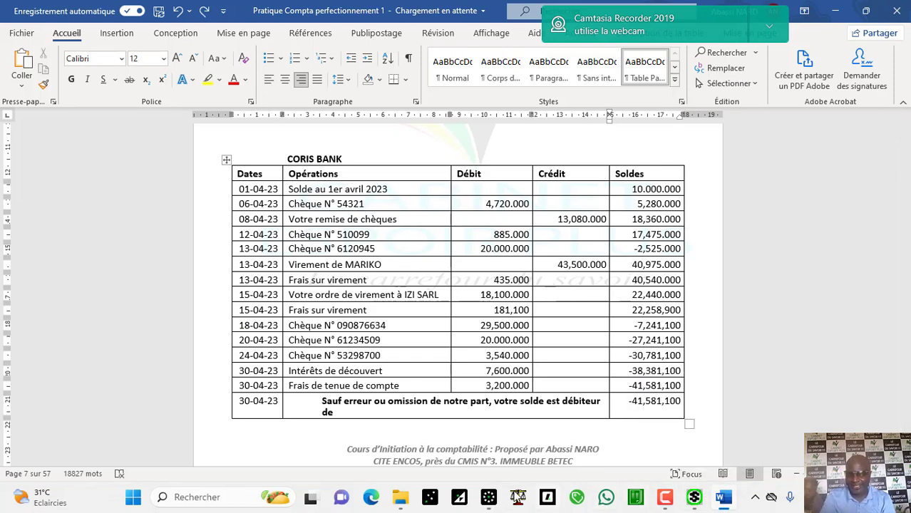
Step: Bring the Sage CORIS BANK/avr.23 journal, showing a 40 293 100,00 new balance, back in front
click(486, 499)
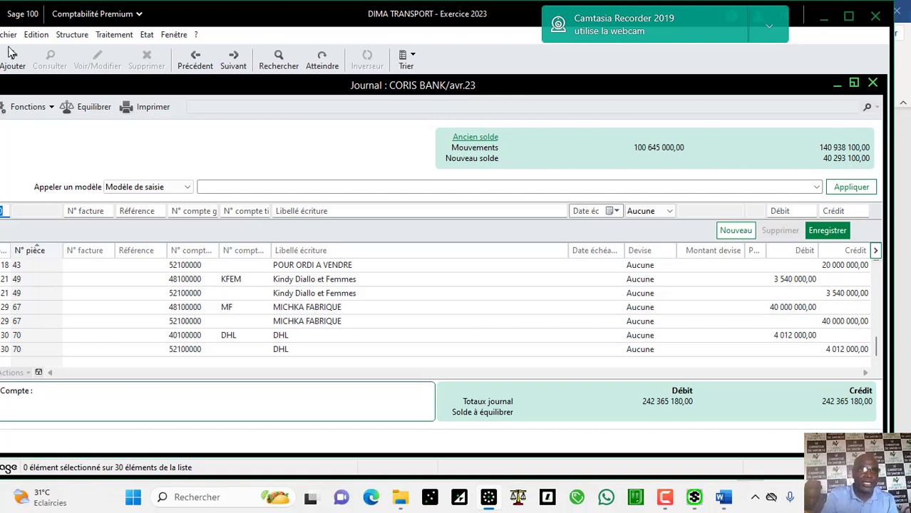
Step: Start a manual bank reconciliation on journal JB (CORIS BANK) with reconciliation date 300423
click(119, 35)
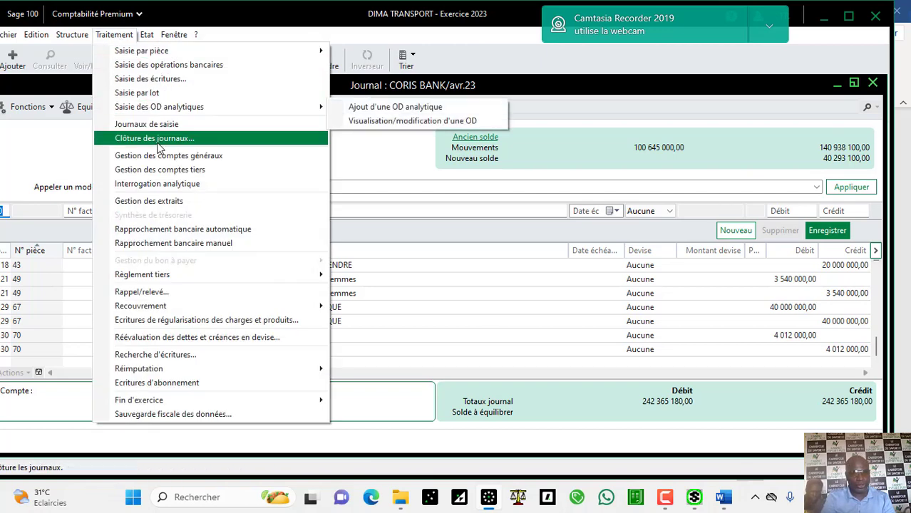
click(185, 242)
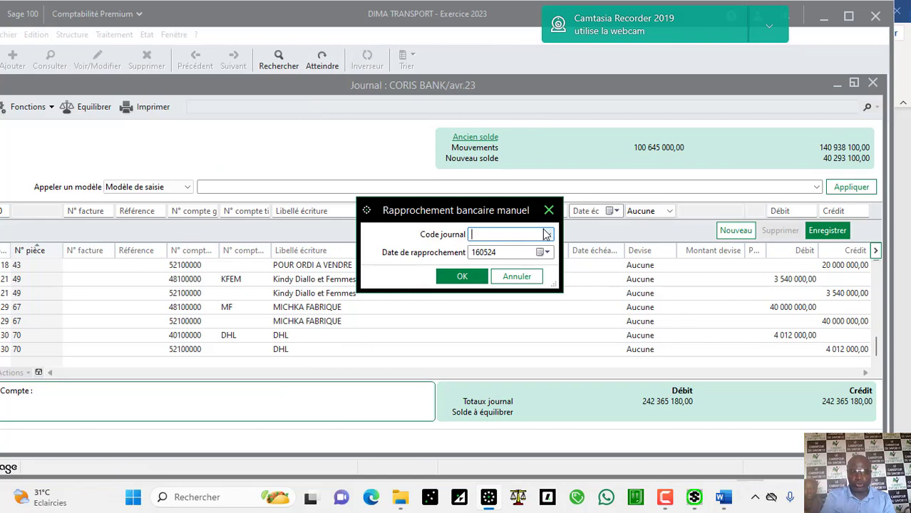
click(548, 235)
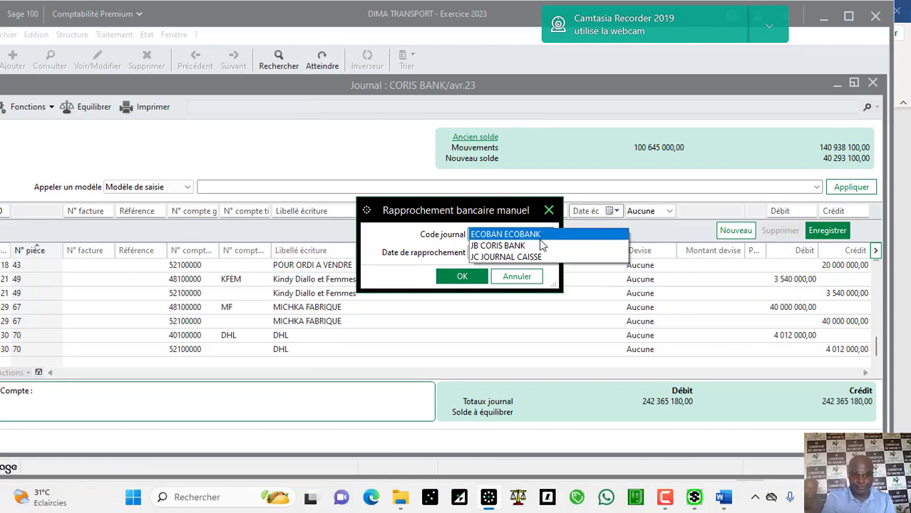
click(540, 246)
click(516, 252)
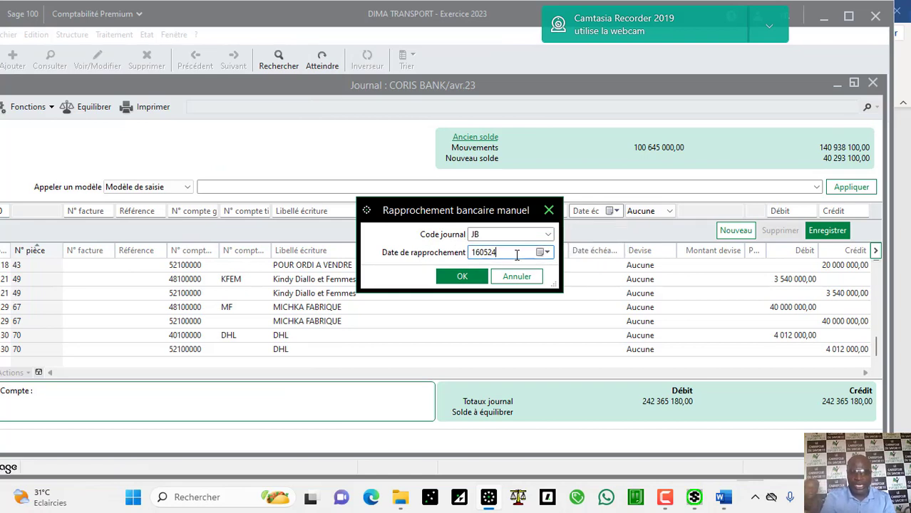
click(547, 253)
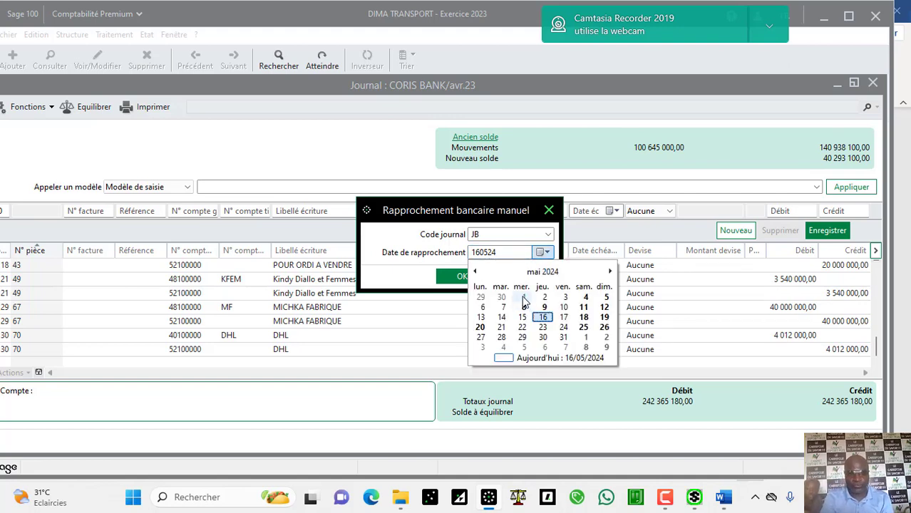
click(475, 272)
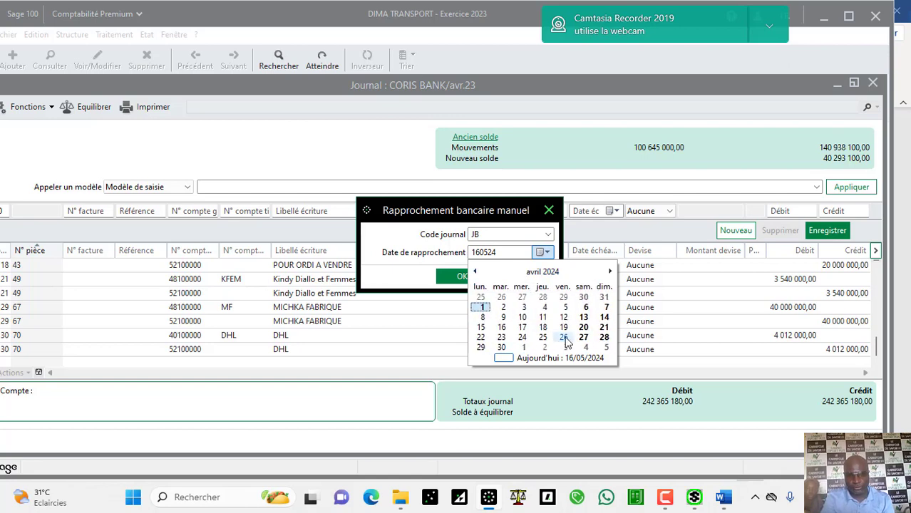
click(501, 347)
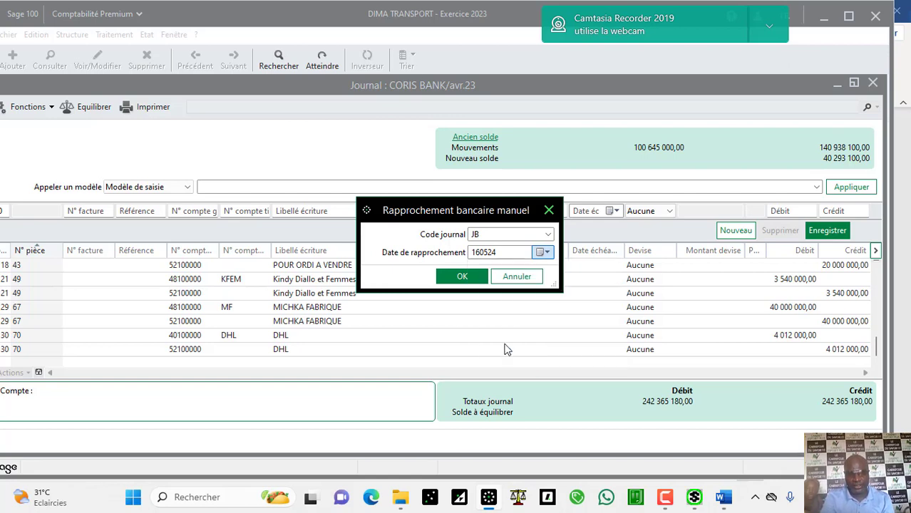
click(507, 253)
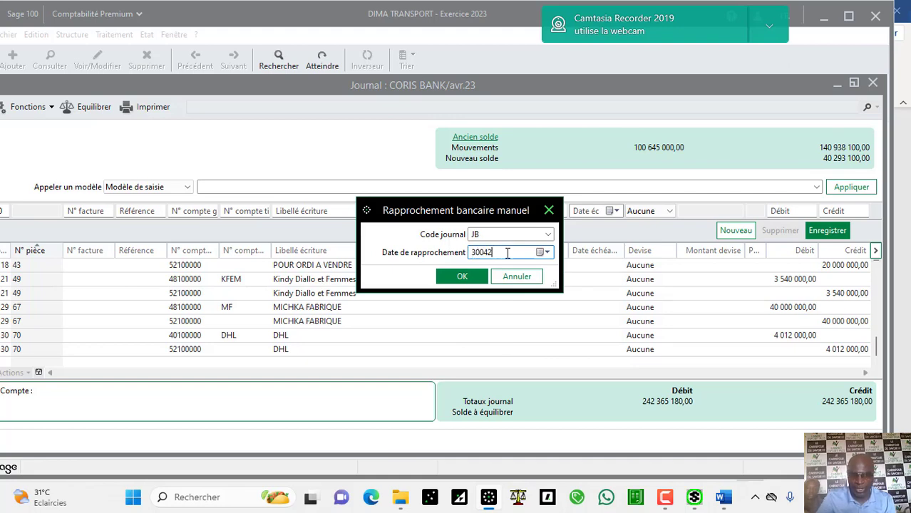
text(3)
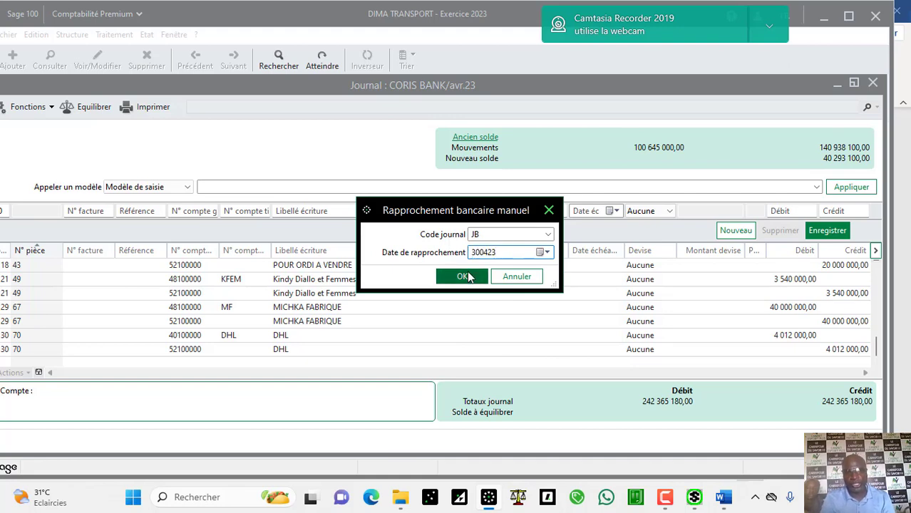
click(464, 276)
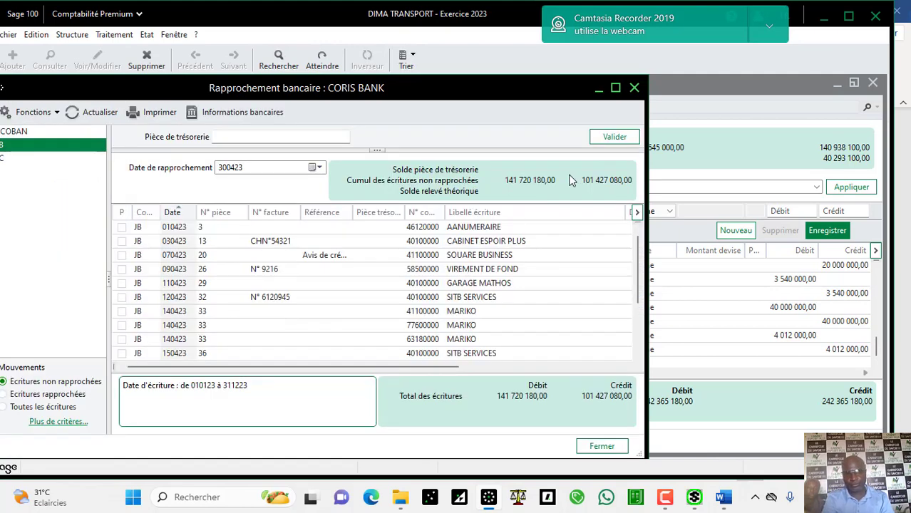
Step: Maximize the CORIS BANK reconciliation, view its bank balances, then narrow it to reveal Word behind
click(615, 88)
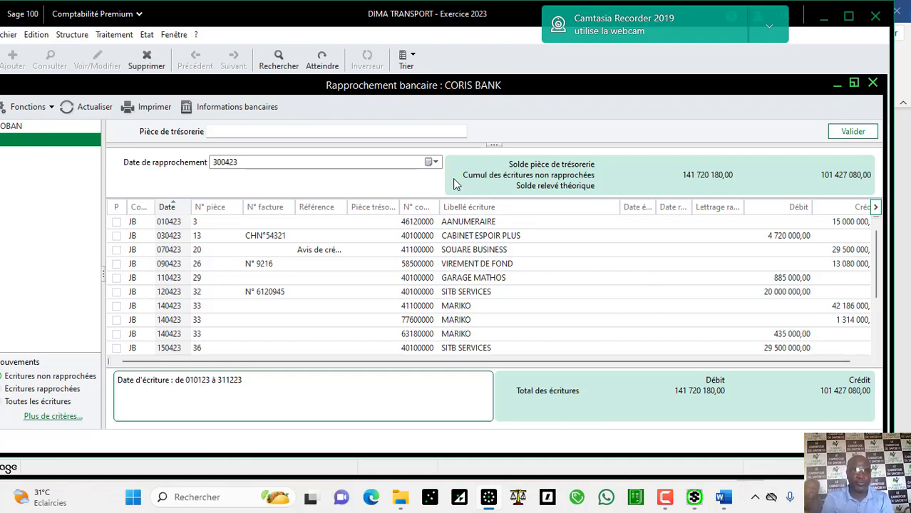
click(232, 101)
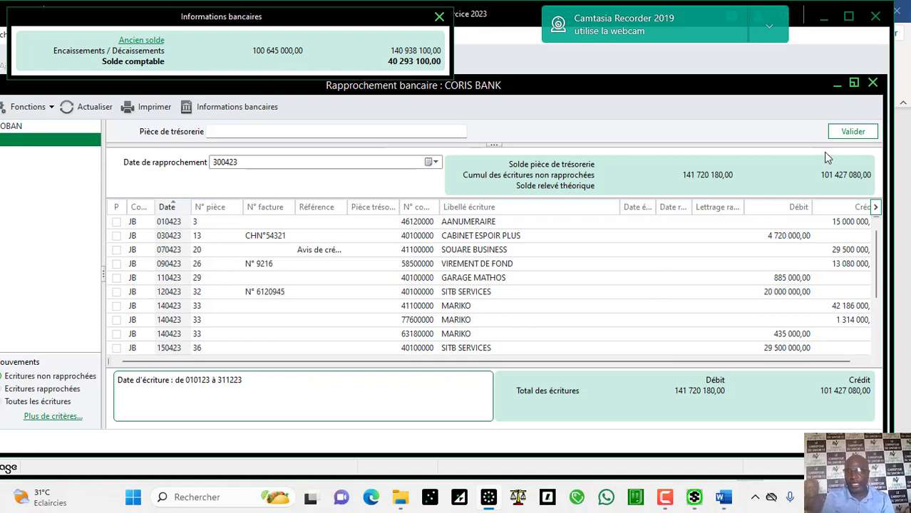
click(850, 20)
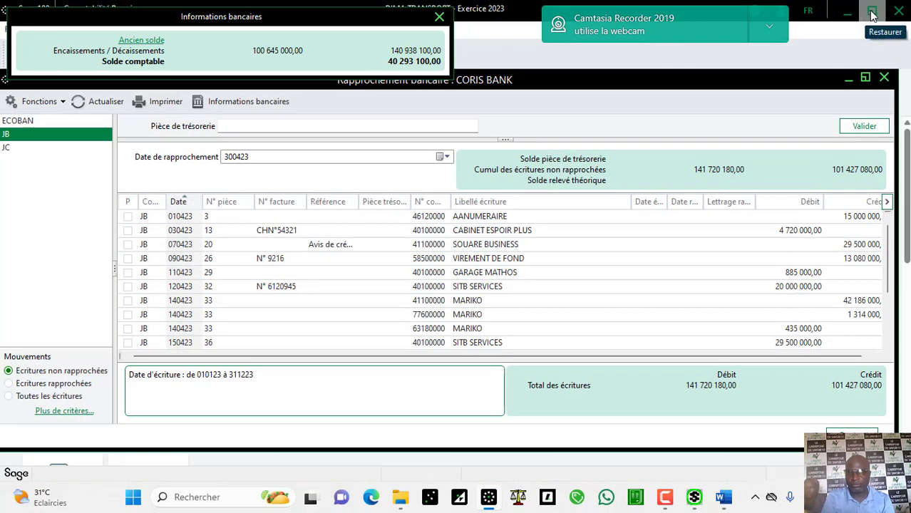
click(871, 17)
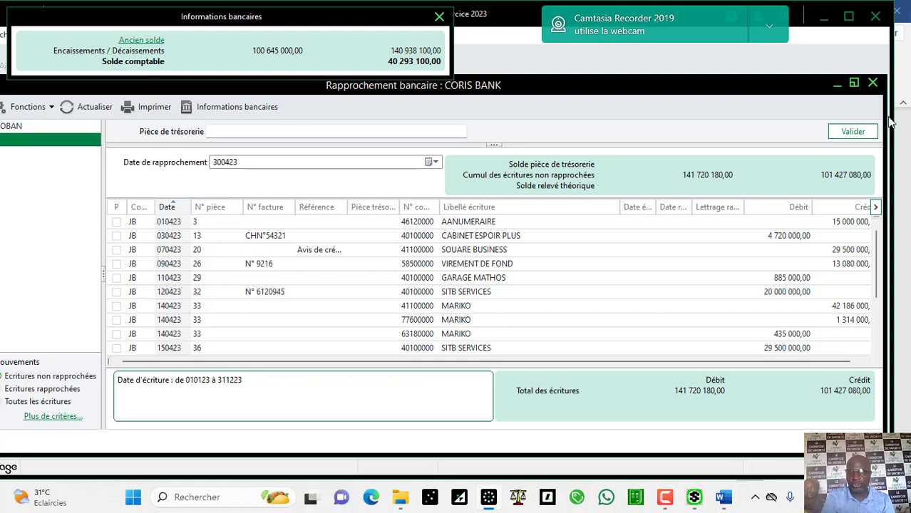
drag(892, 123, 546, 54)
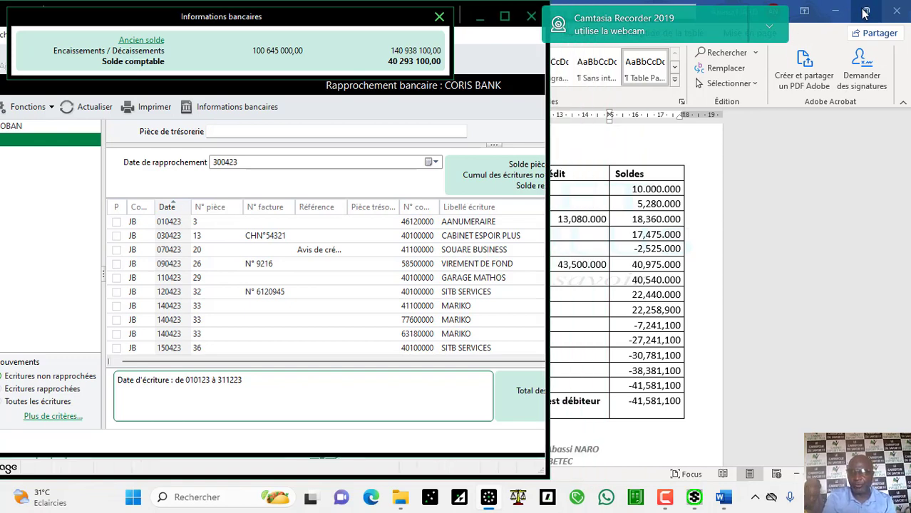
Step: Snap Word to the right half of the screen with the Sage window beside it
mouse_move(864, 11)
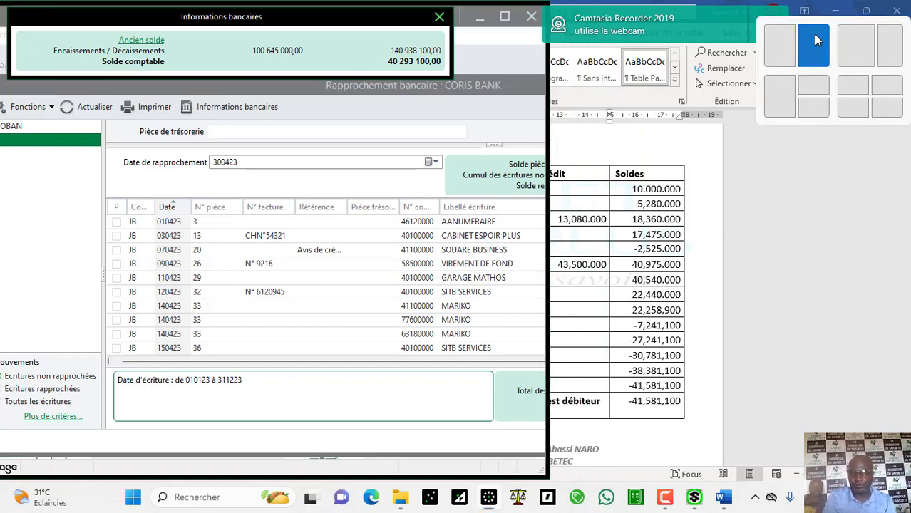
click(814, 33)
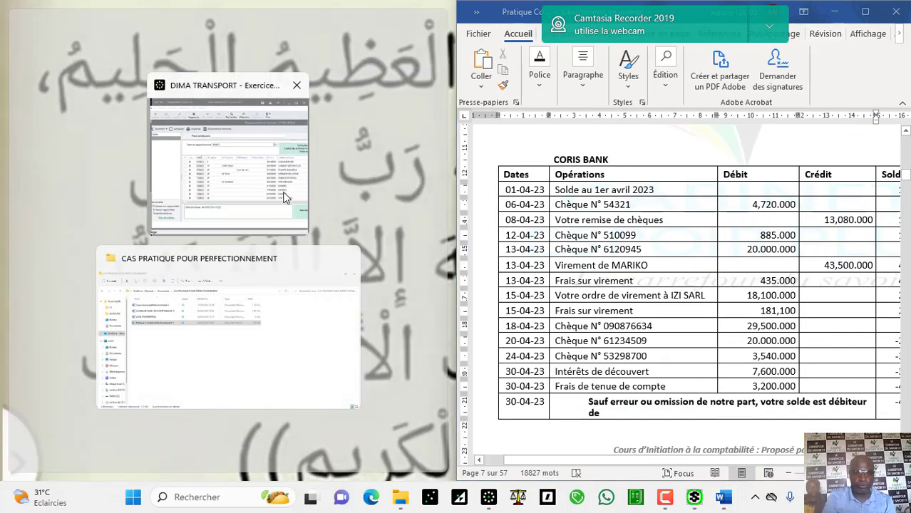
click(258, 184)
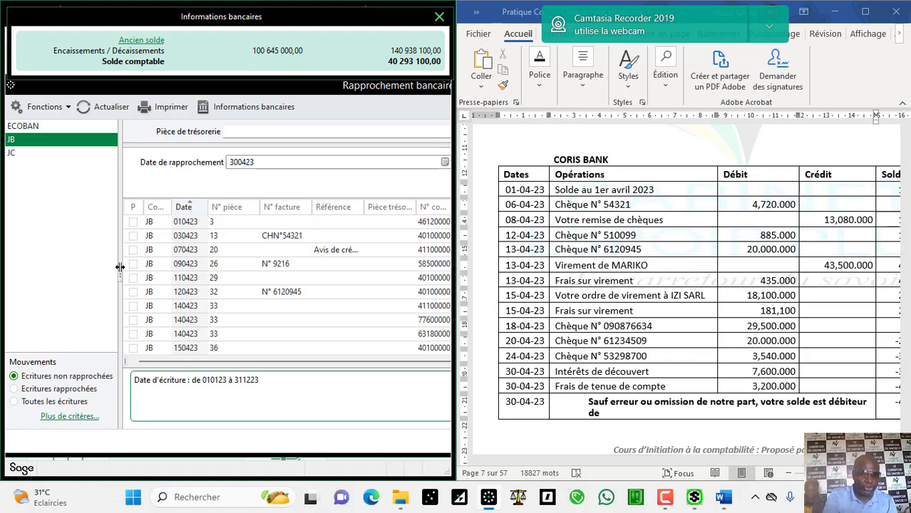
Step: Collapse the journal panel and show the CORIS BANK reconciliation full-screen with Débit and Crédit amounts
drag(120, 268, 5, 267)
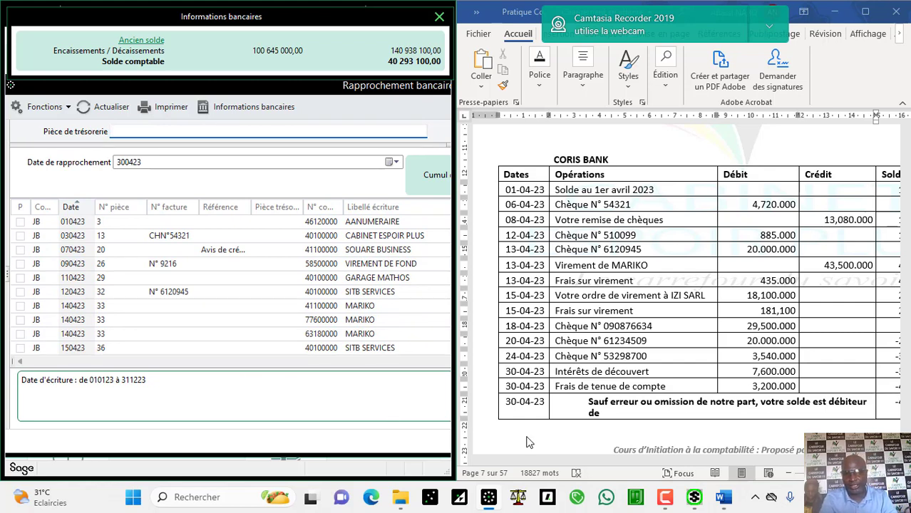
mouse_move(710, 498)
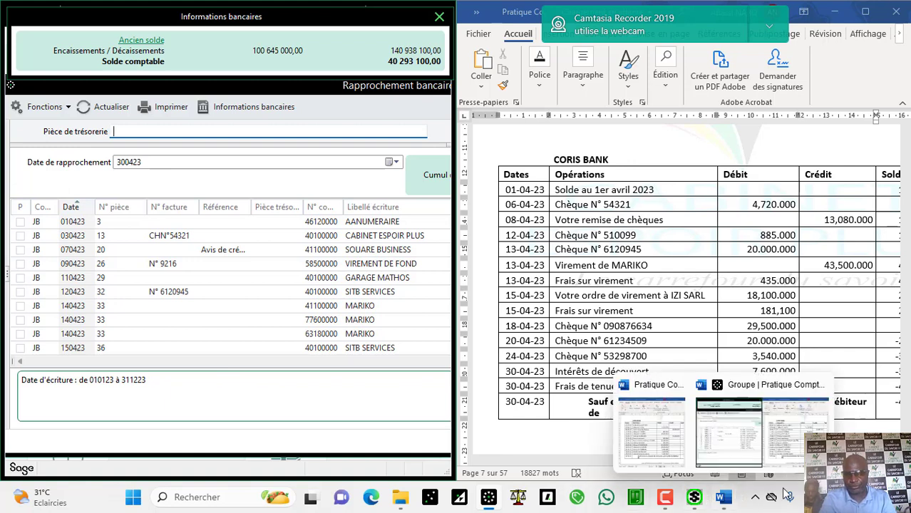
click(667, 499)
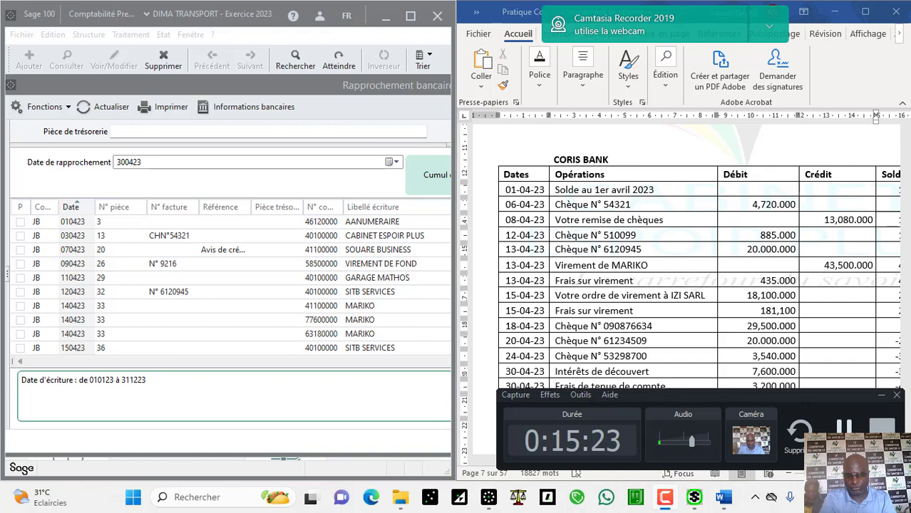
key(super+Up)
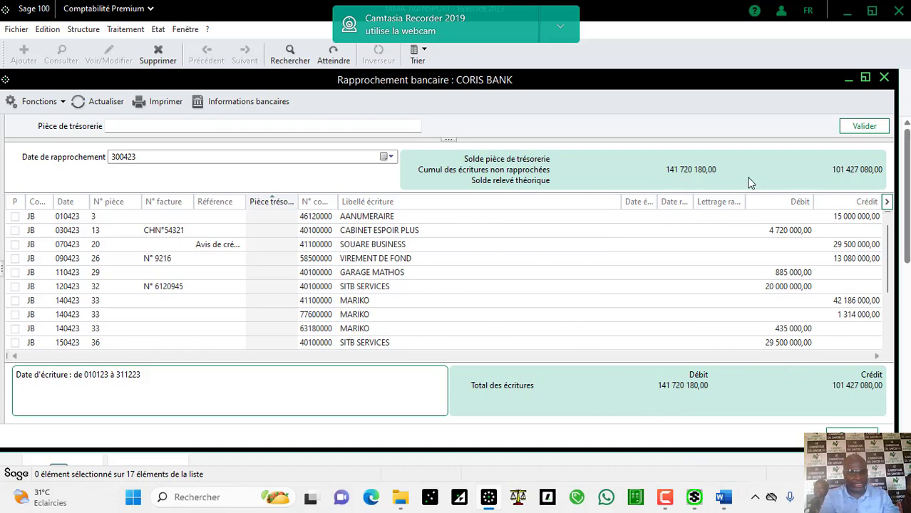
Step: Open Informations bancaires to show the 40 293 100,00 Solde comptable for CORIS BANK
click(246, 101)
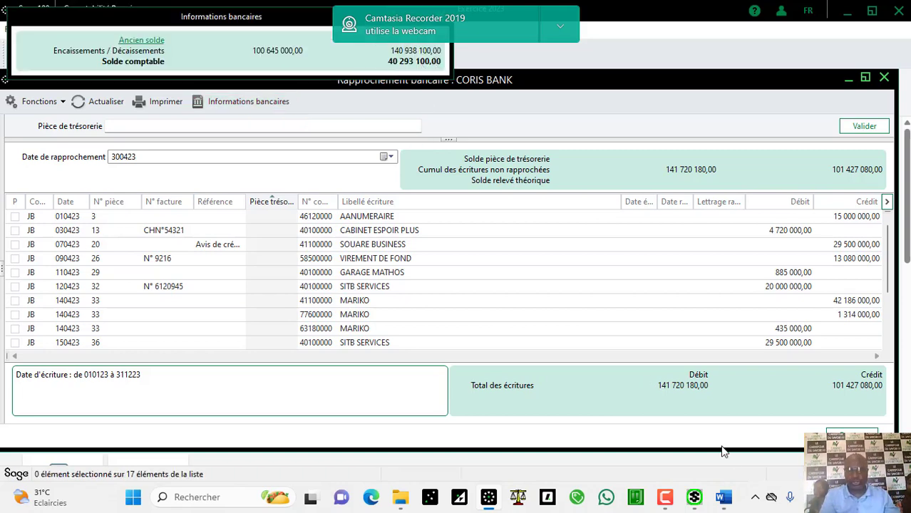
Step: Bring the Word CORIS BANK April 2023 statement, ending at -41,581,100, to the front
click(723, 497)
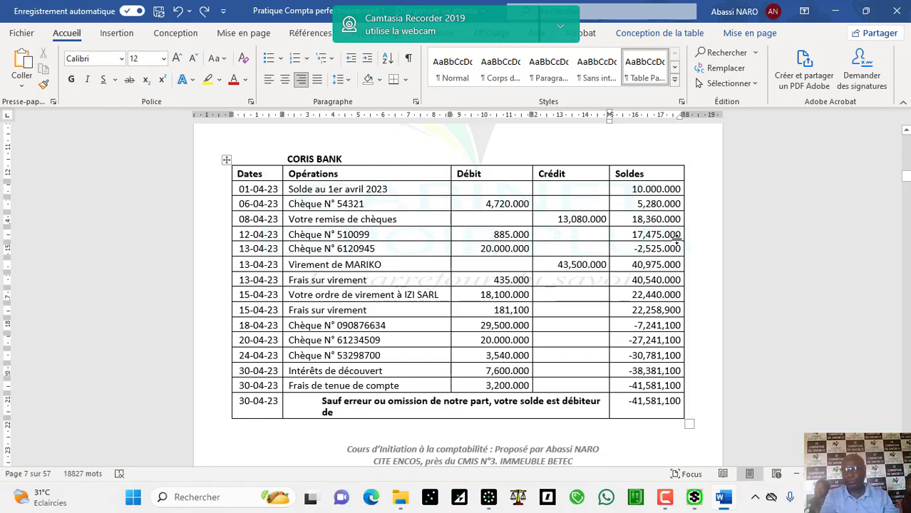
Step: Return to the Sage Rapprochement bancaire : CORIS BANK window listing unreconciled JB entries
click(490, 497)
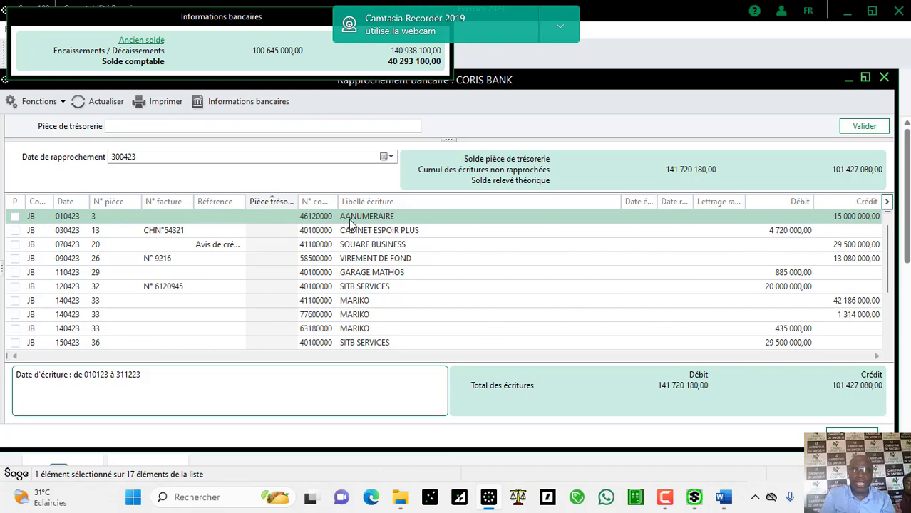
Step: Minimize the reconciliation and open the 46120000 AANUMERAIRE line from the CORIS BANK/avr.23 journal
click(848, 80)
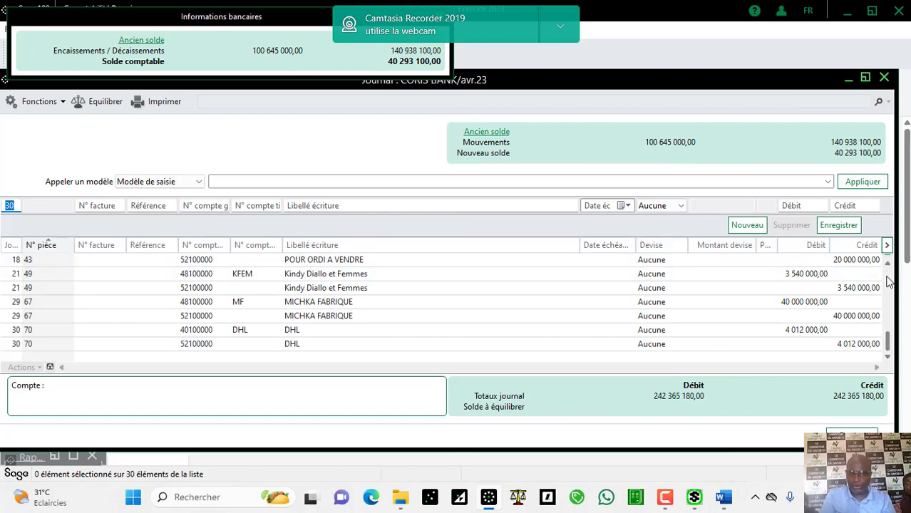
scroll(888, 283, up, 5)
scroll(889, 272, up, 1)
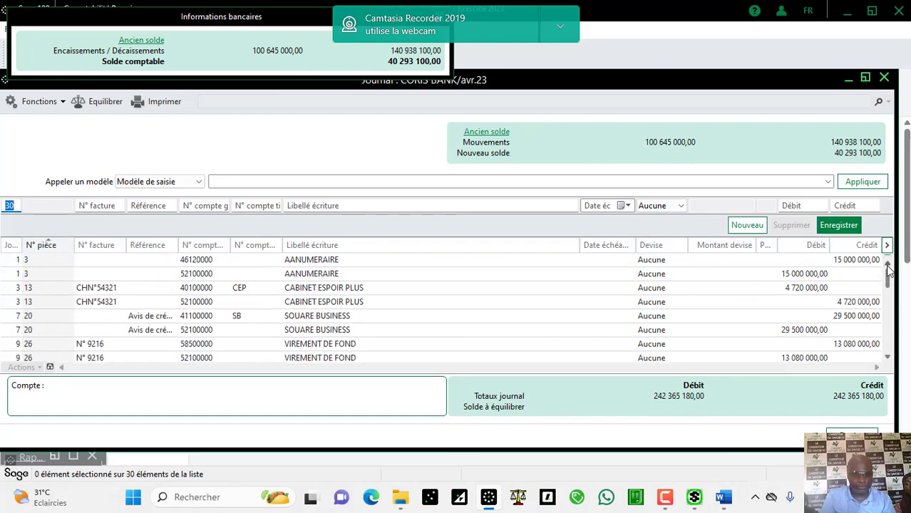
double_click(651, 261)
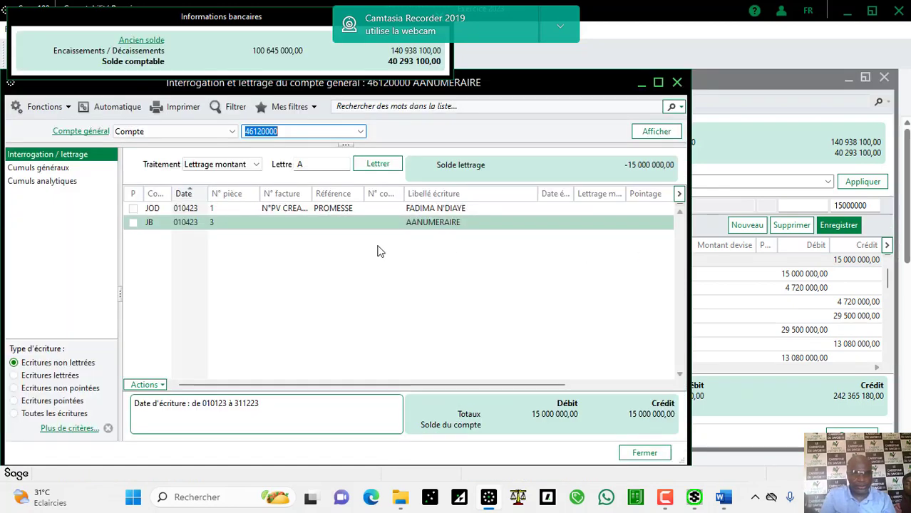
Step: Maximize the Interrogation et lettrage window for account 46120000 AANUMERAIRE
click(658, 84)
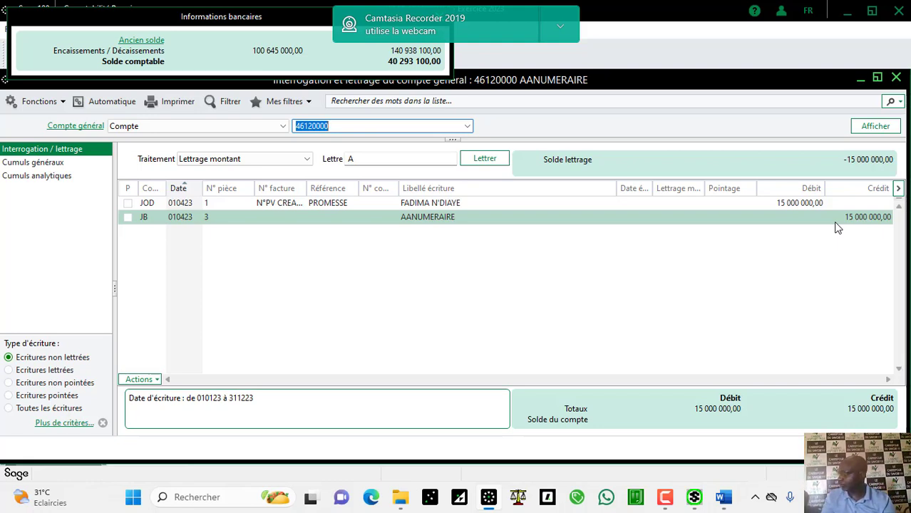
Step: Switch to Word and scroll from the document start down toward the page 7 statement
click(723, 498)
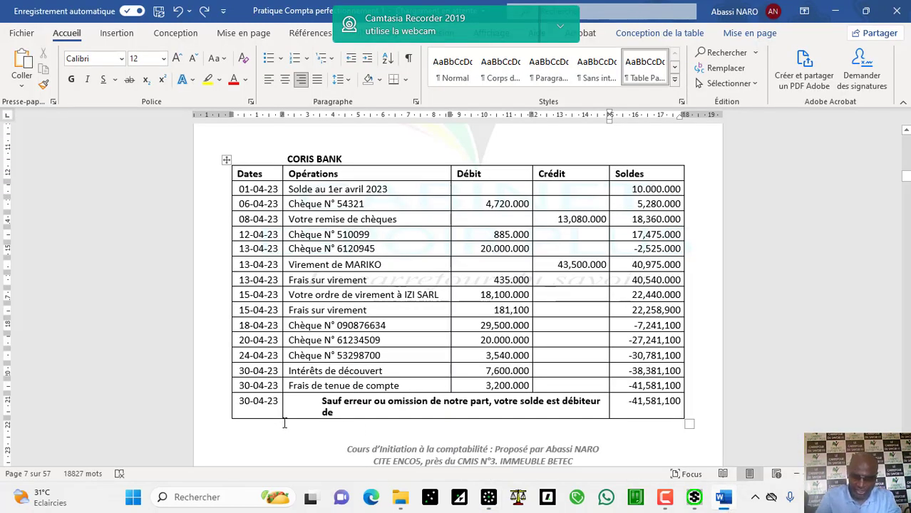
key(ctrl+Home)
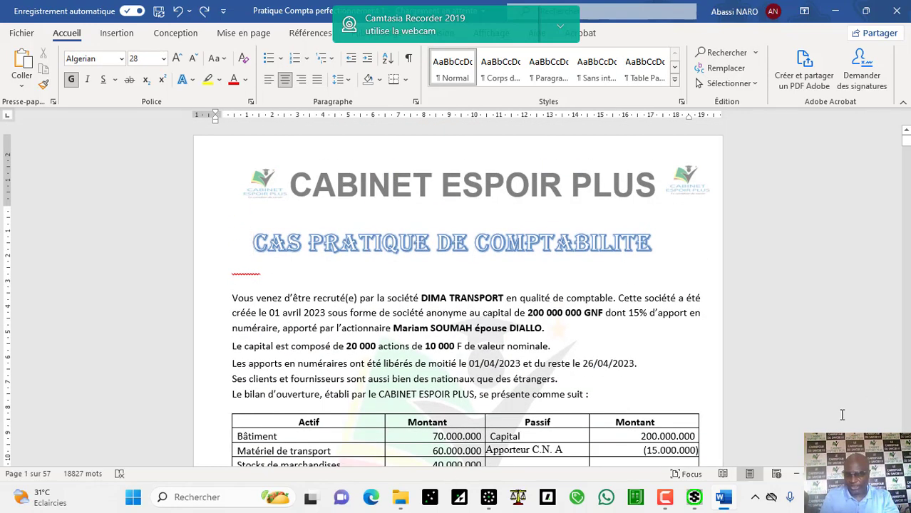
scroll(842, 415, down, 1)
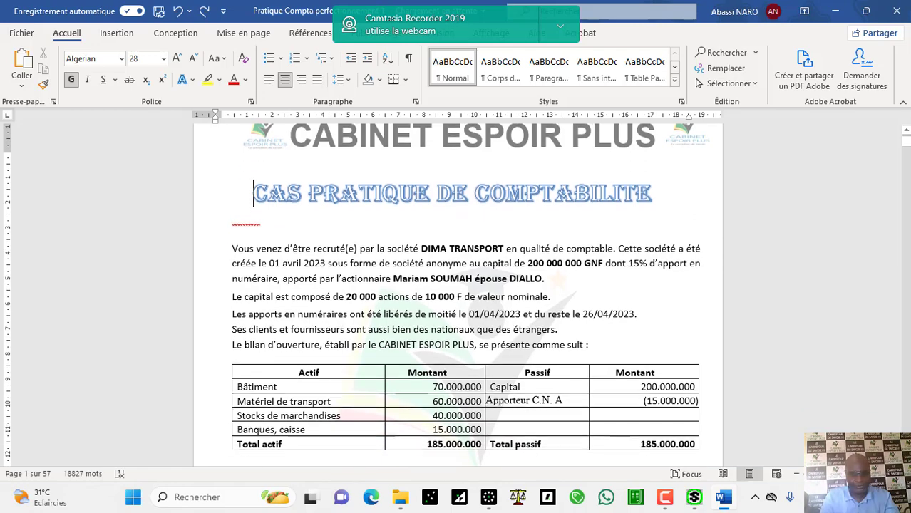
scroll(457, 296, down, 1)
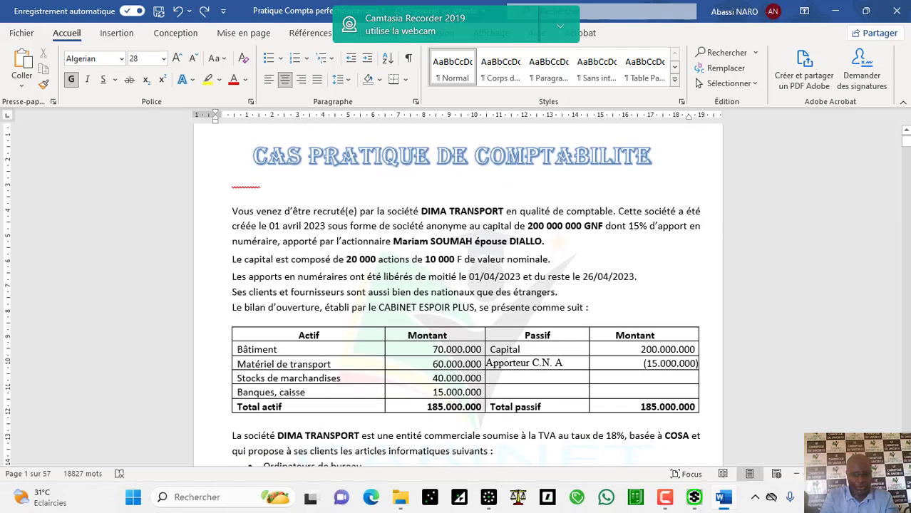
scroll(594, 315, down, 3)
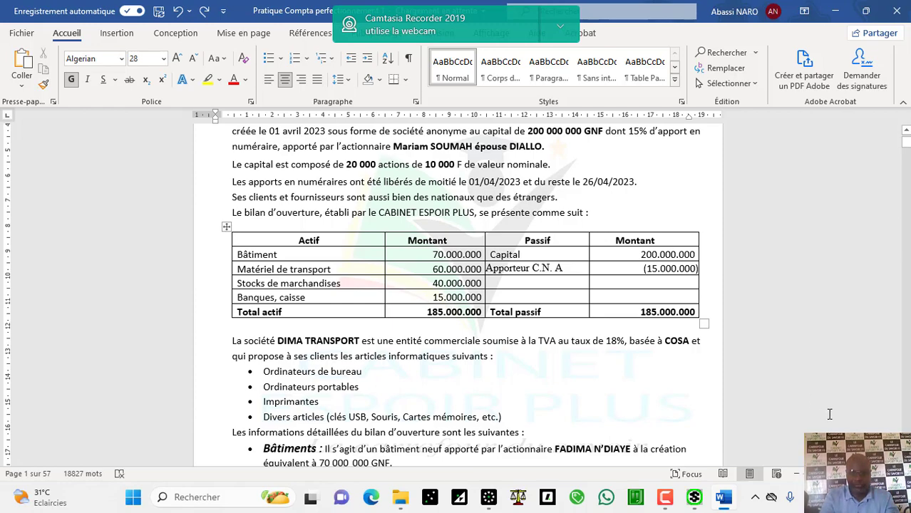
scroll(458, 295, down, 4)
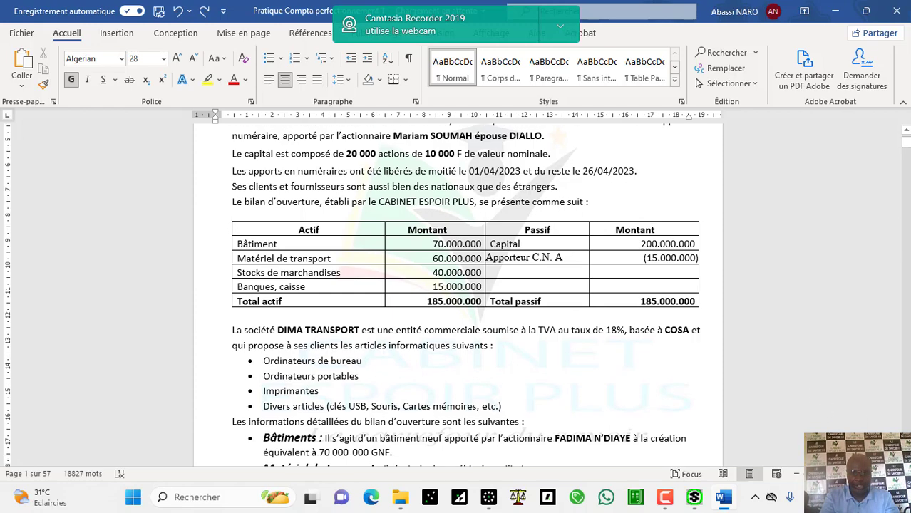
scroll(458, 295, down, 3)
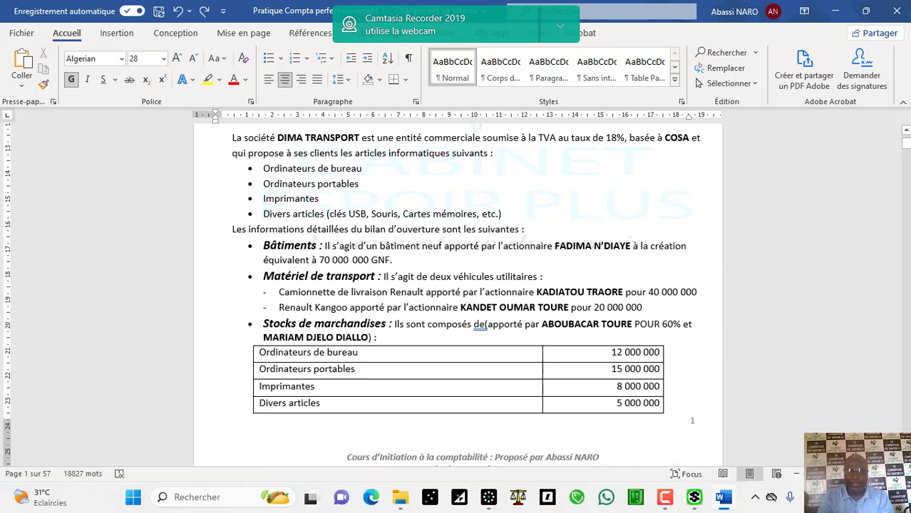
scroll(458, 295, down, 4)
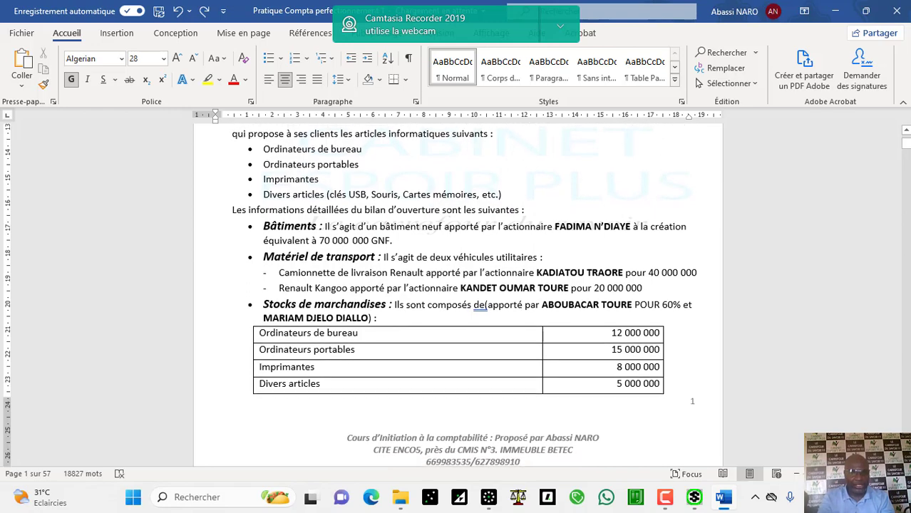
scroll(458, 295, down, 7)
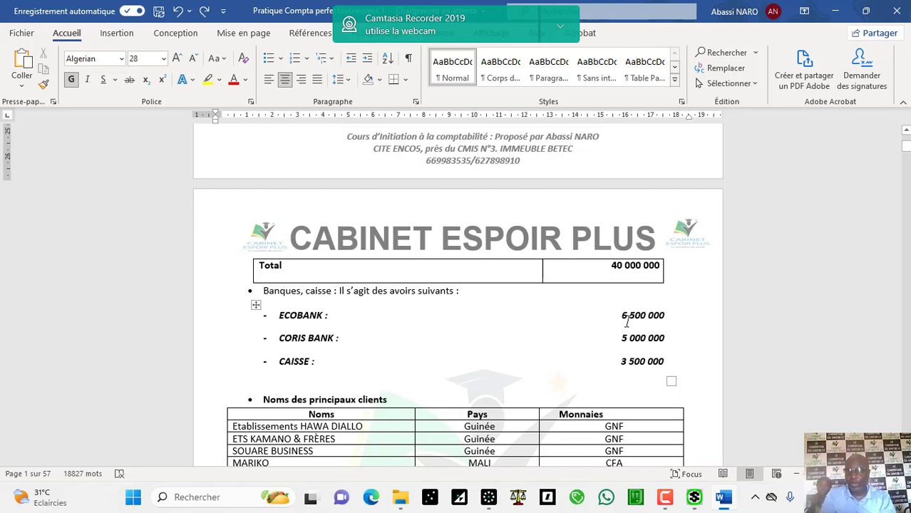
Step: Adjust the view until the CORIS BANK statement table, closing at -41,581,100, is fully visible
scroll(906, 134, up, 5)
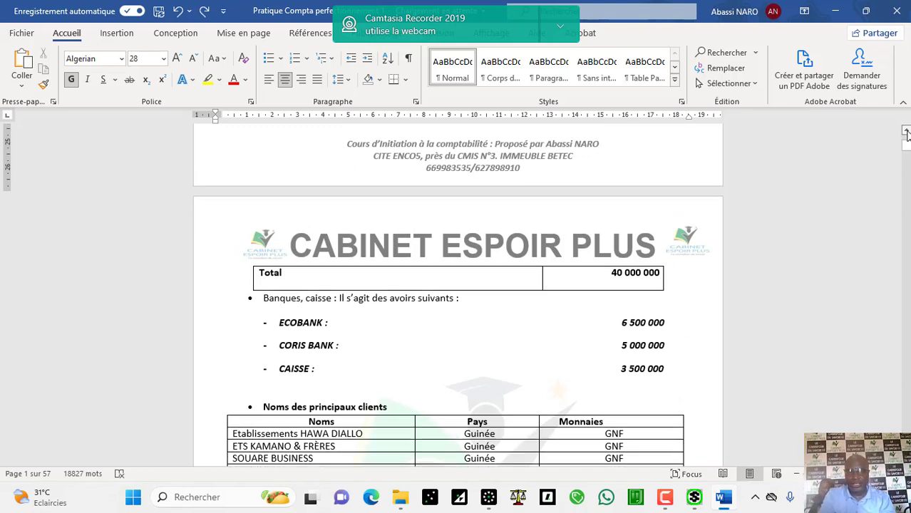
scroll(907, 134, up, 7)
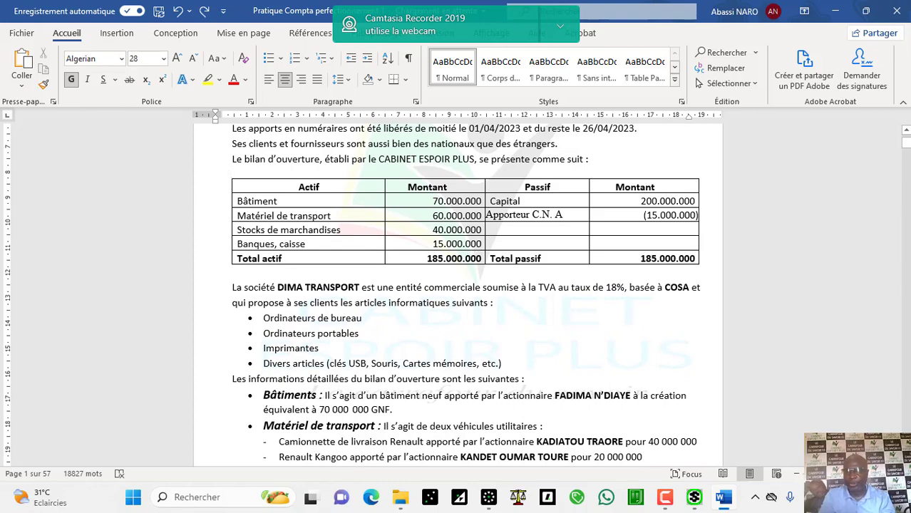
scroll(457, 292, down, 5)
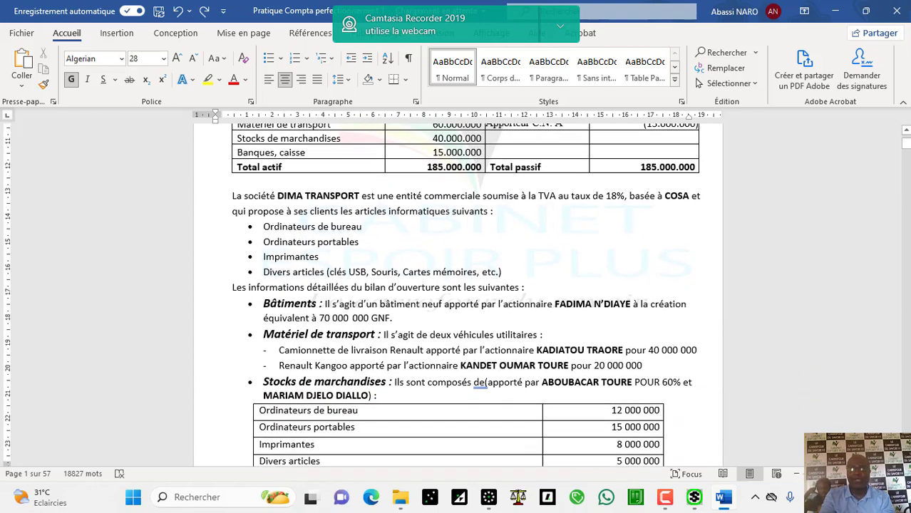
scroll(456, 292, down, 6)
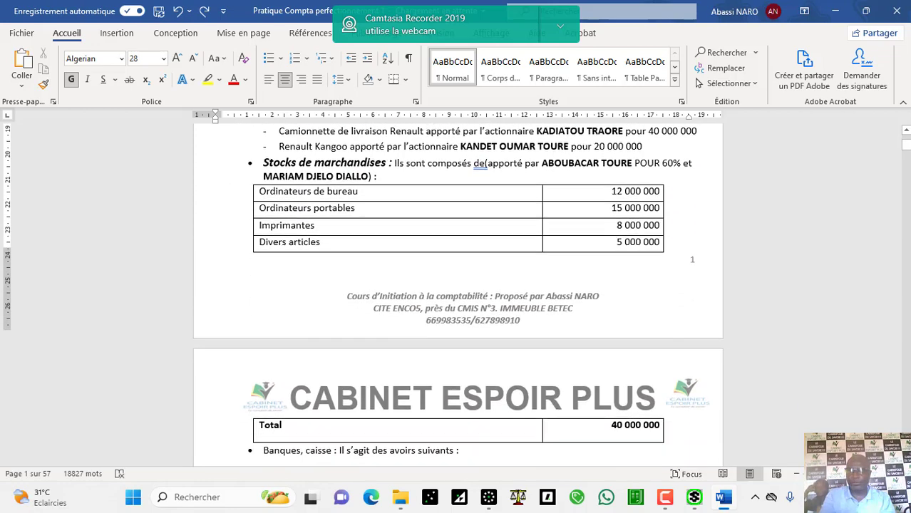
scroll(613, 293, down, 3)
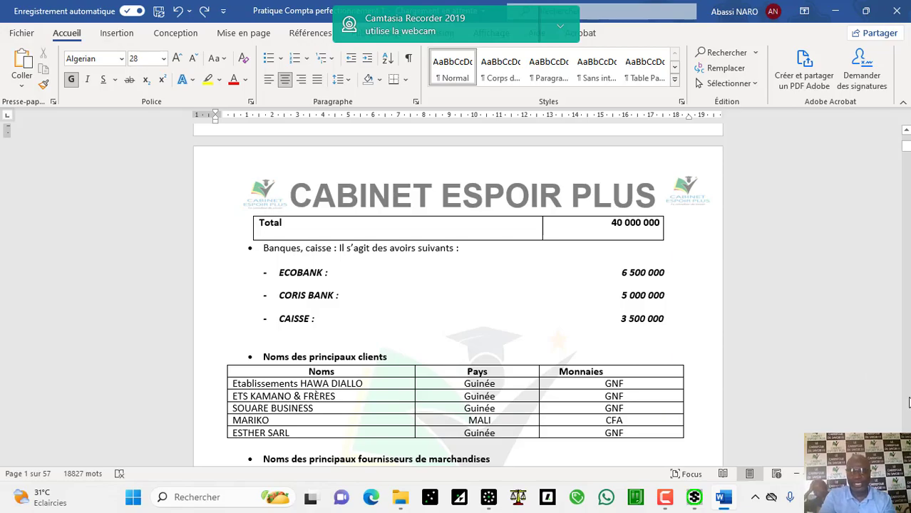
scroll(908, 403, down, 20)
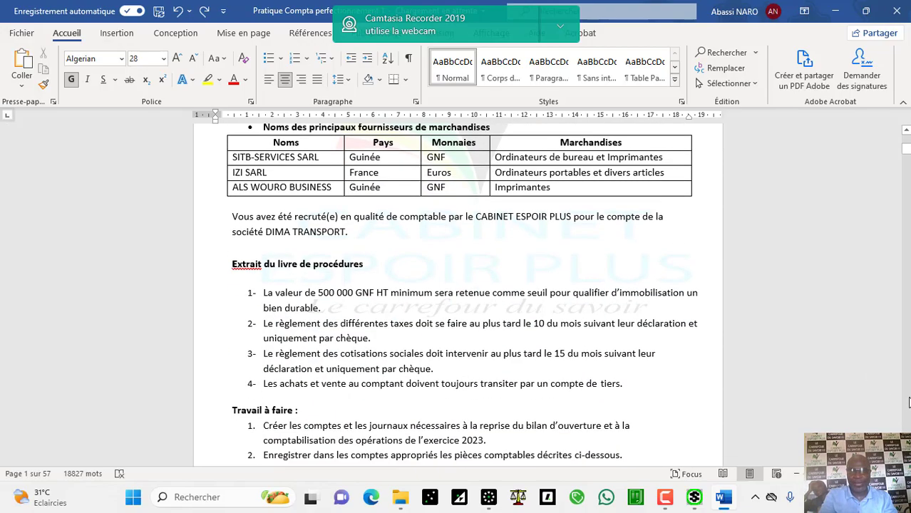
scroll(908, 403, down, 2)
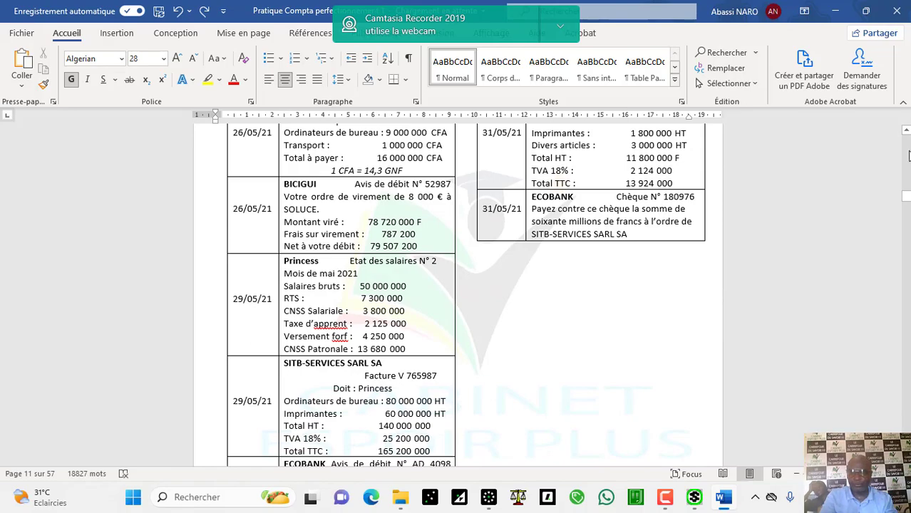
scroll(908, 155, up, 15)
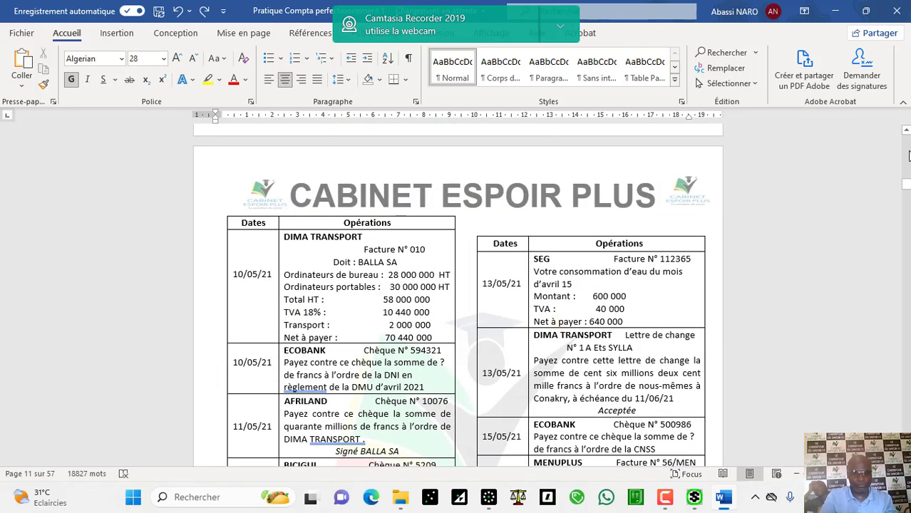
scroll(908, 155, up, 15)
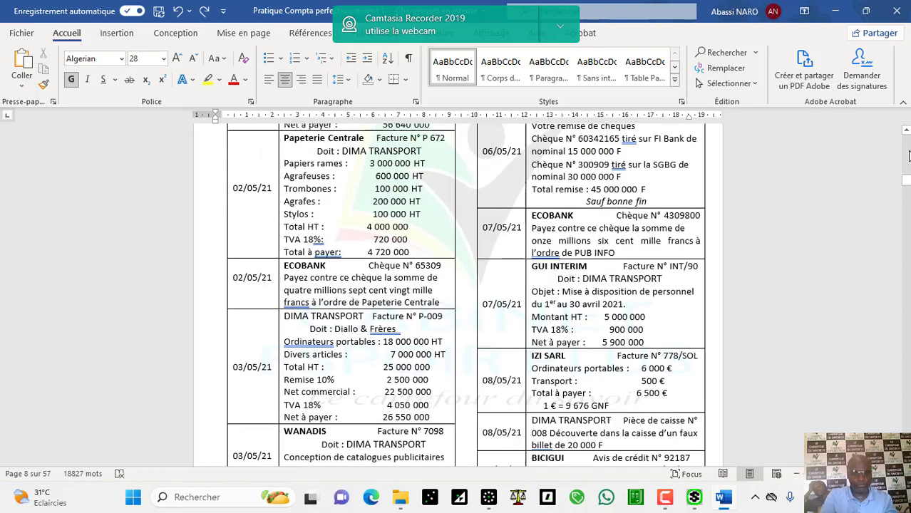
scroll(908, 156, up, 10)
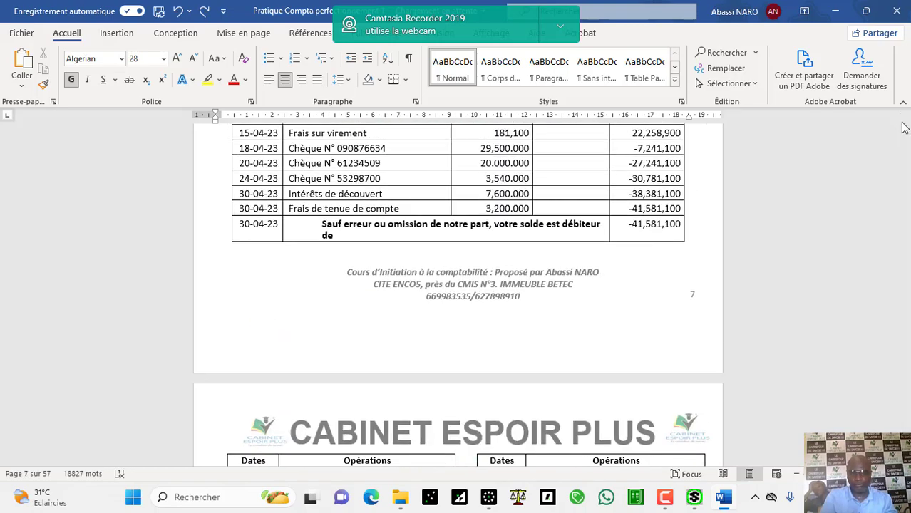
scroll(905, 130, up, 4)
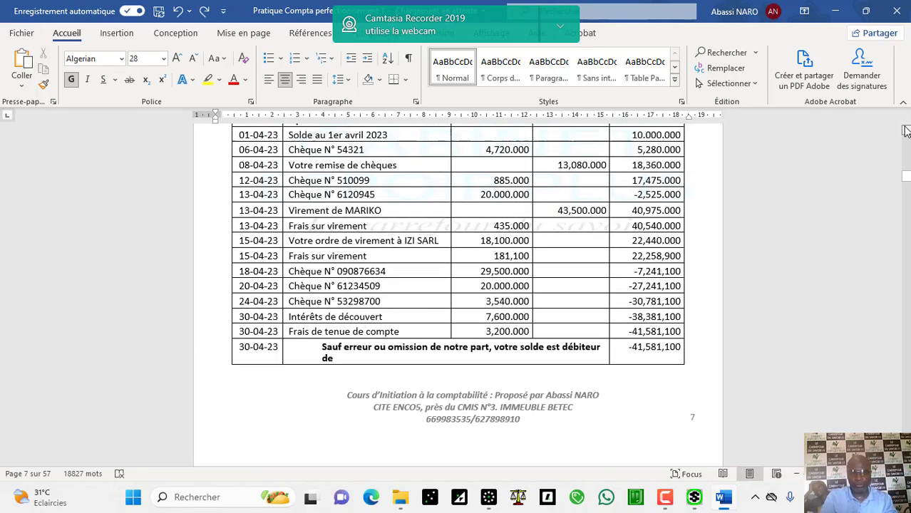
scroll(905, 130, up, 4)
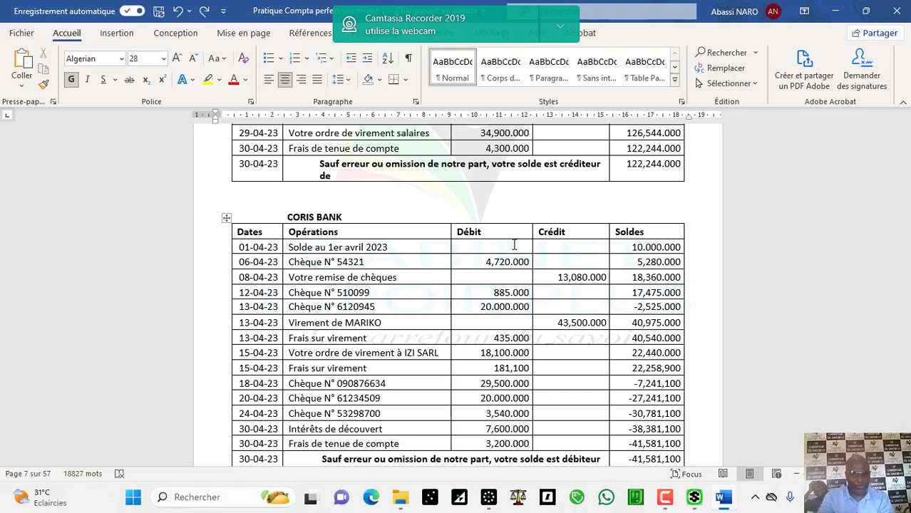
Step: Back in Sage, close the 46120000 inquiry and re-maximize the CORIS BANK/avr.23 journal
click(488, 497)
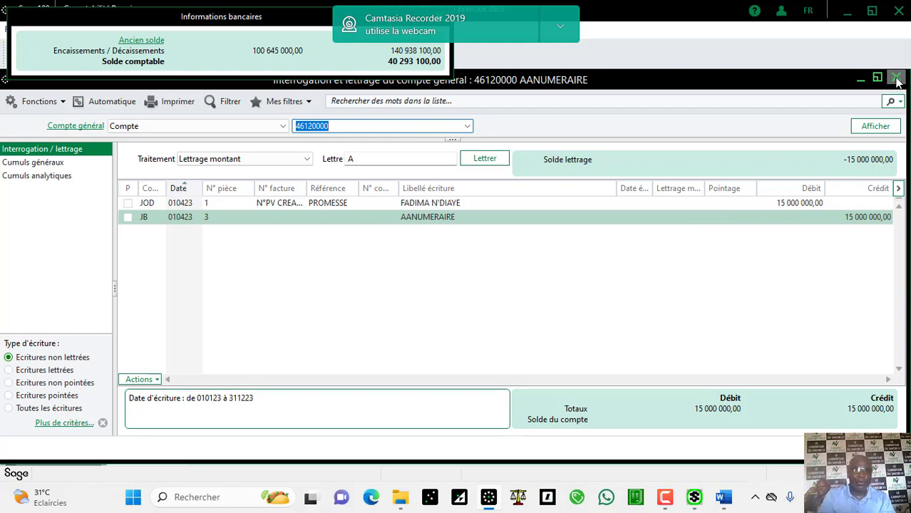
click(897, 79)
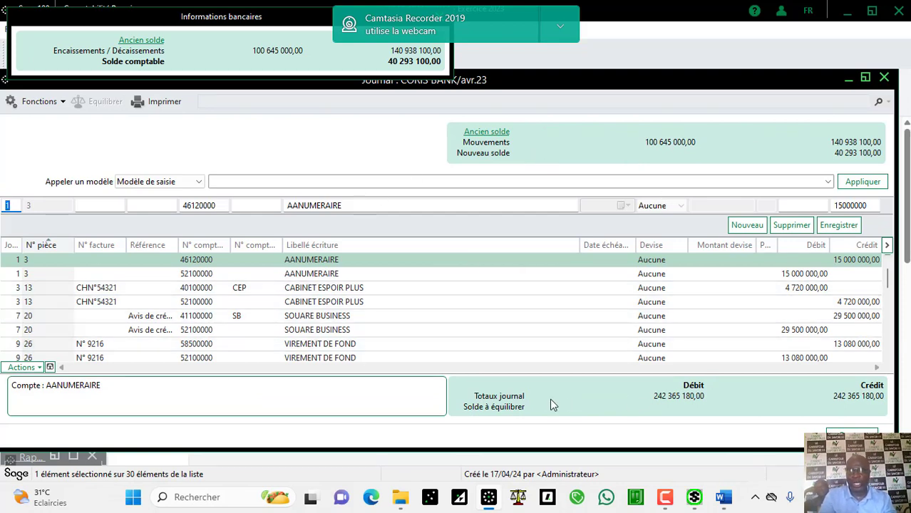
click(864, 77)
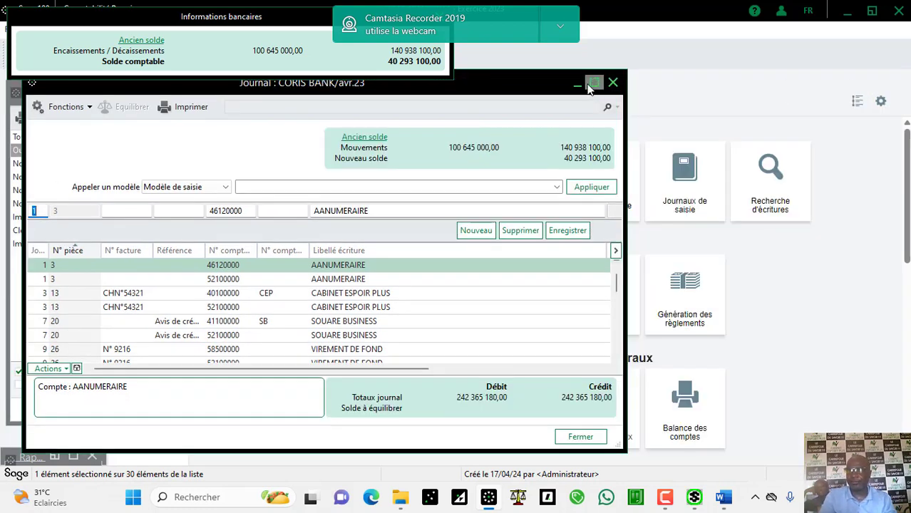
mouse_move(593, 84)
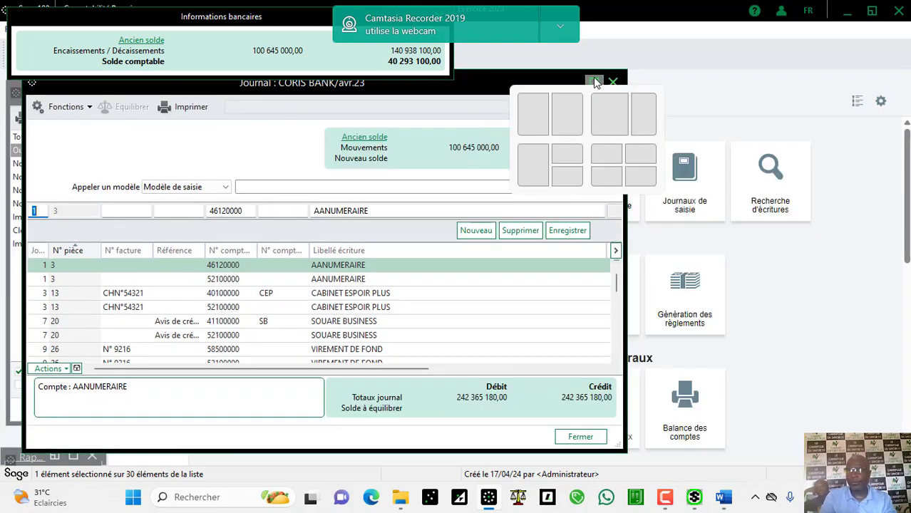
click(593, 82)
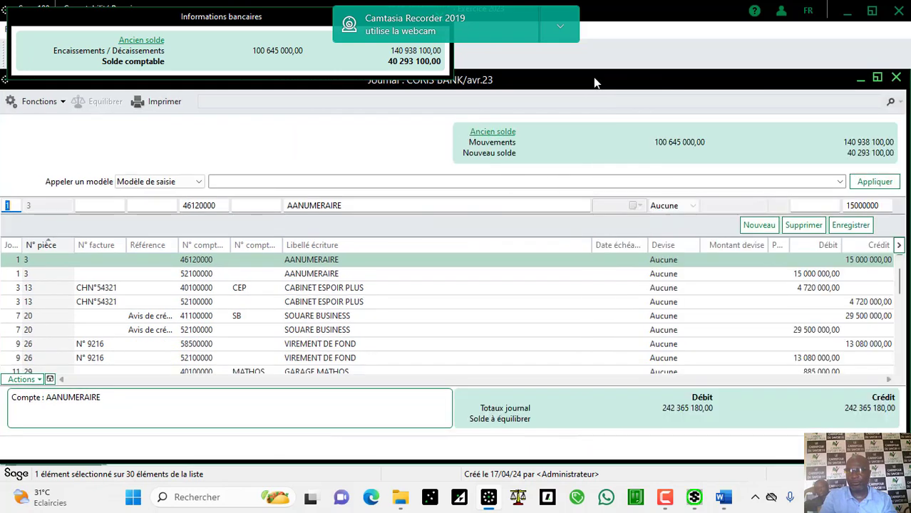
Step: Enter and erase the model name RAPPROCHEMENT AVRIL 2023, then close the CORIS BANK/avr.23 journal
click(344, 182)
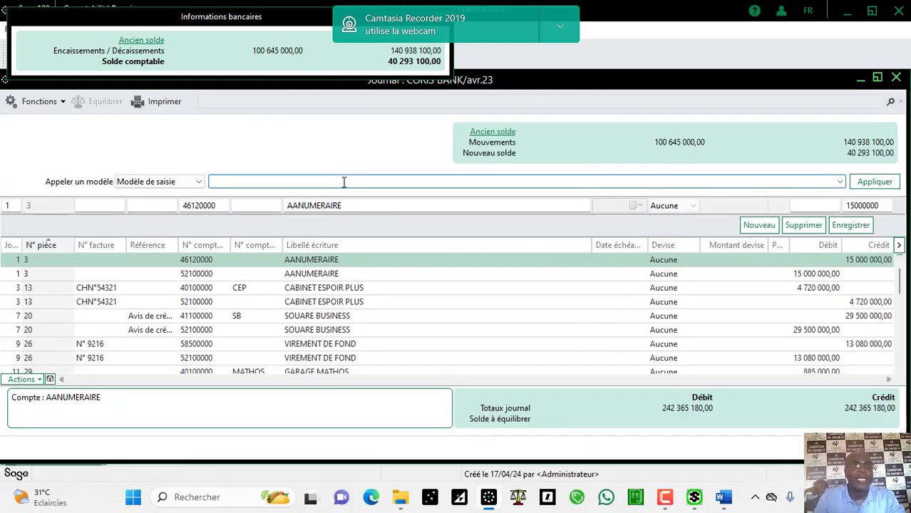
text(EX)
key(BackSpace)
key(BackSpace)
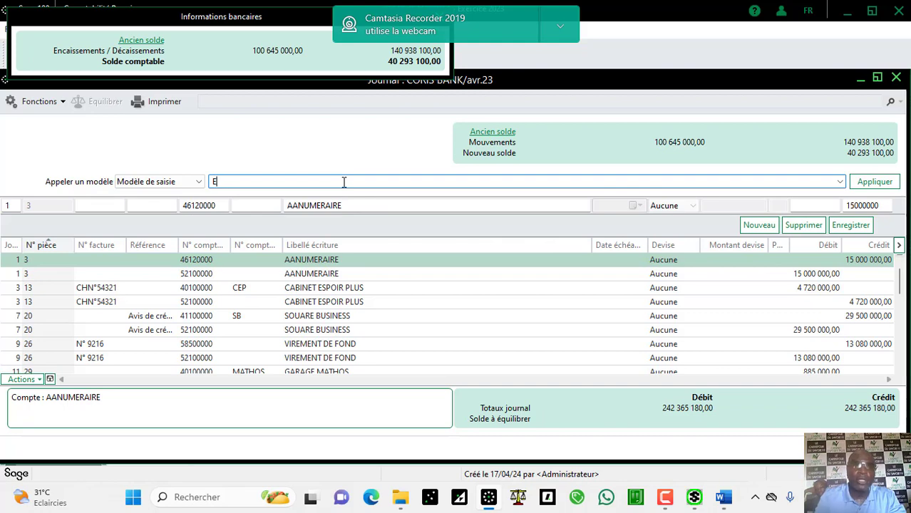
text(RA)
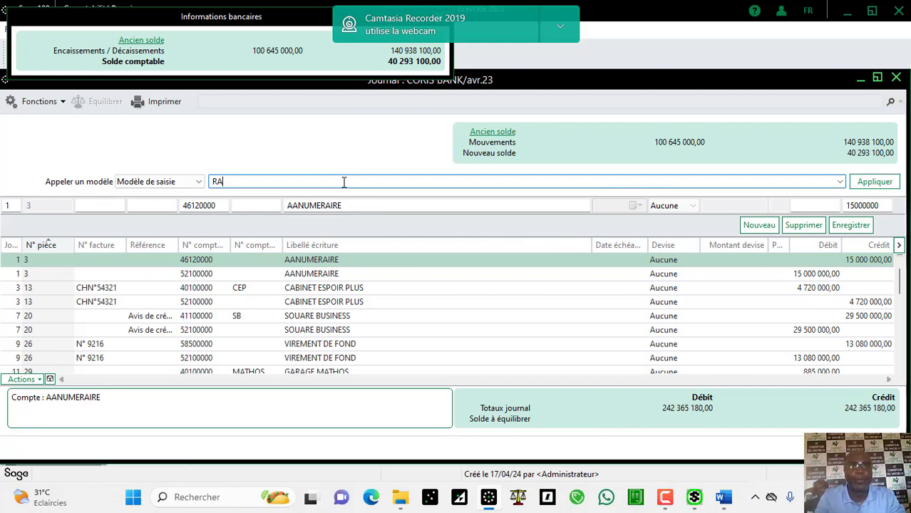
text(PPRO)
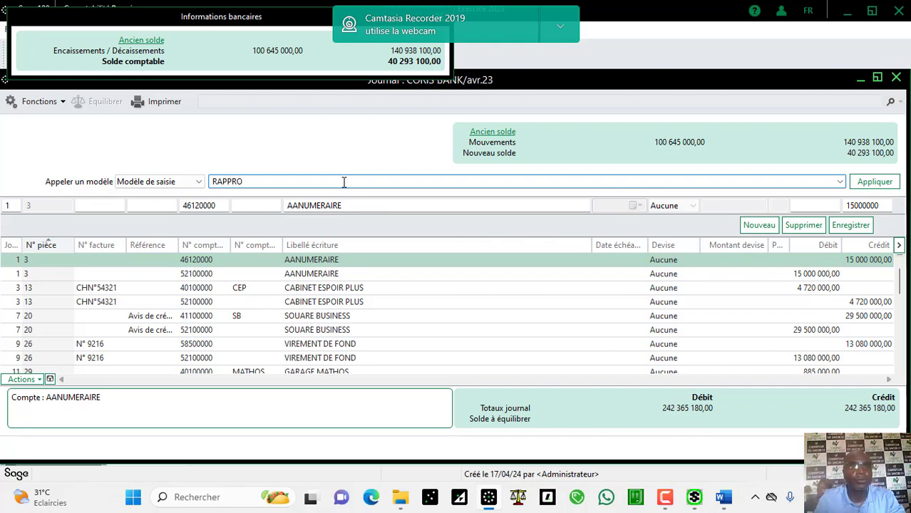
text(CHEM)
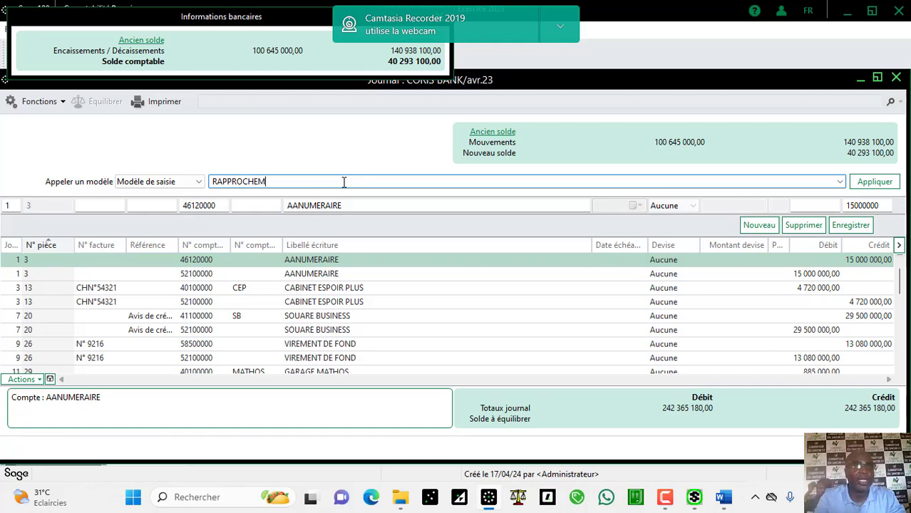
text(ENT)
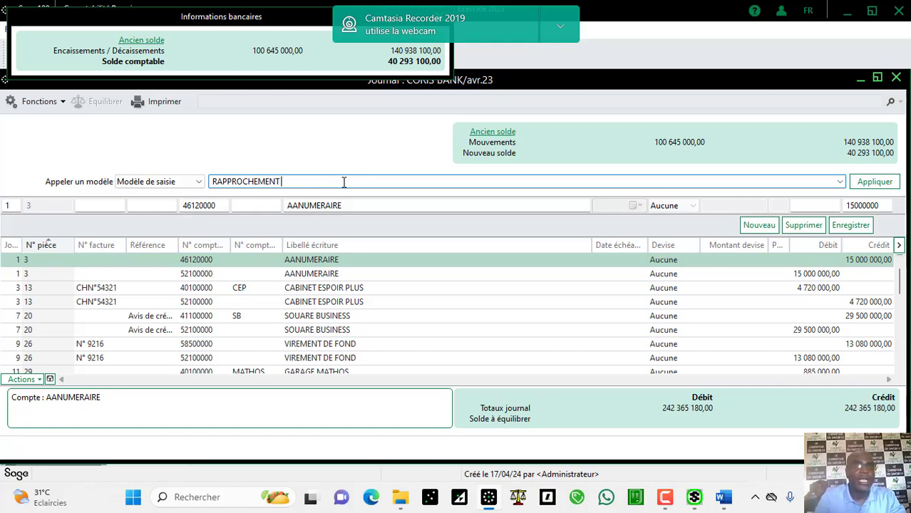
text( AVR)
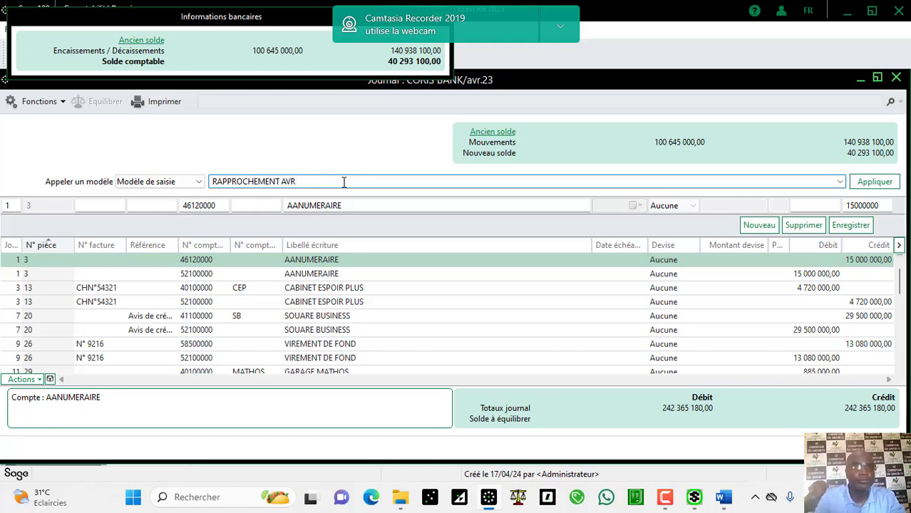
text(IL)
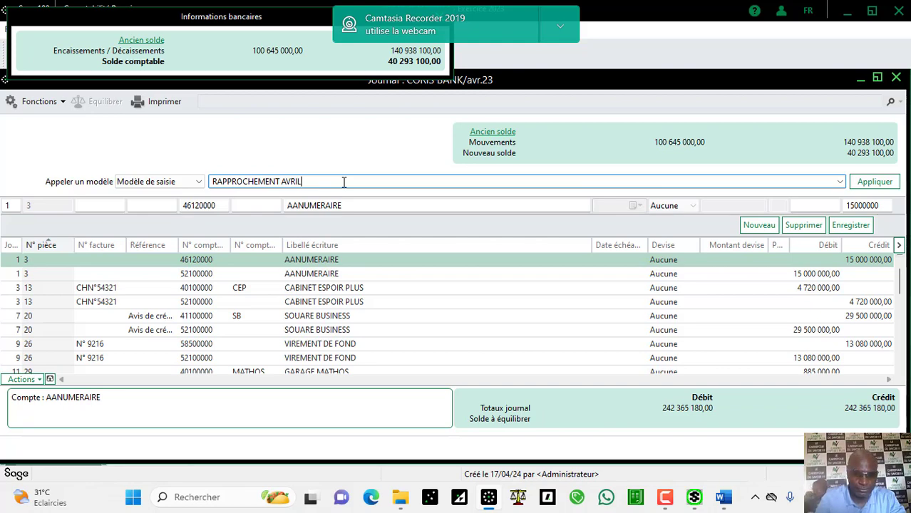
text( 2023 CB)
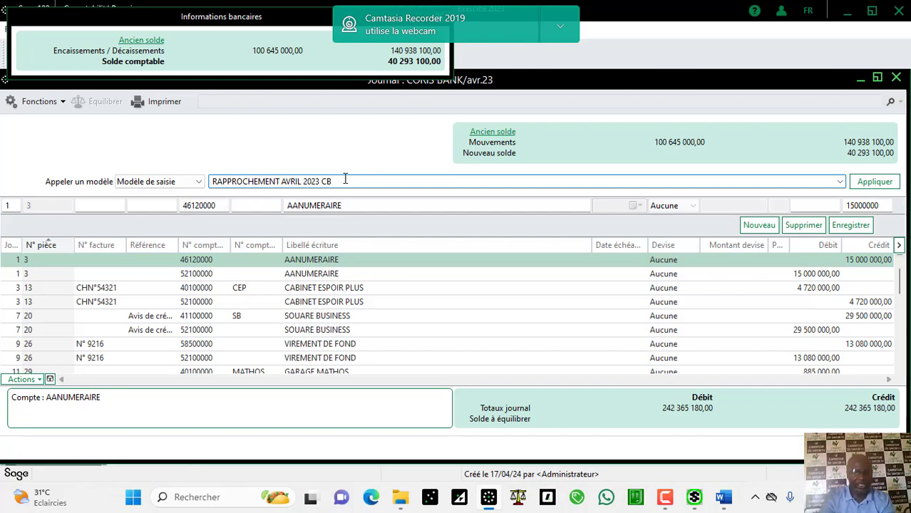
drag(345, 181, 213, 198)
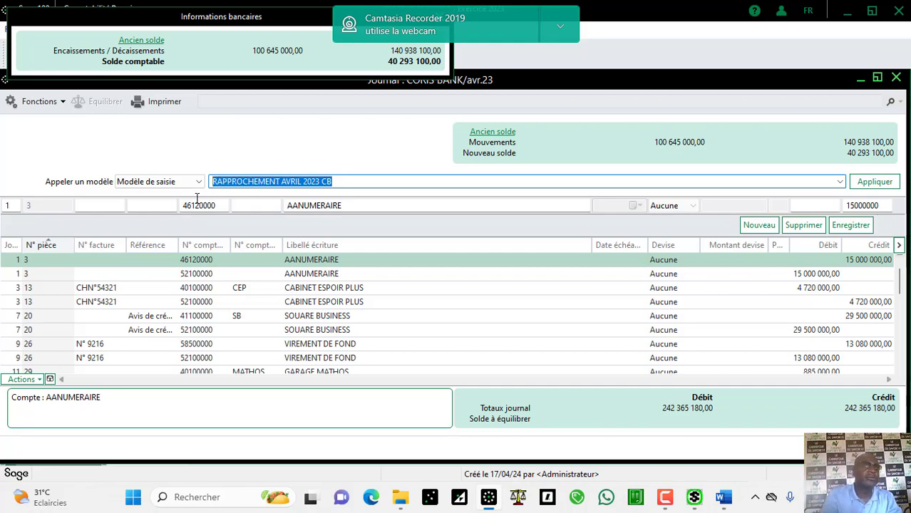
key(Delete)
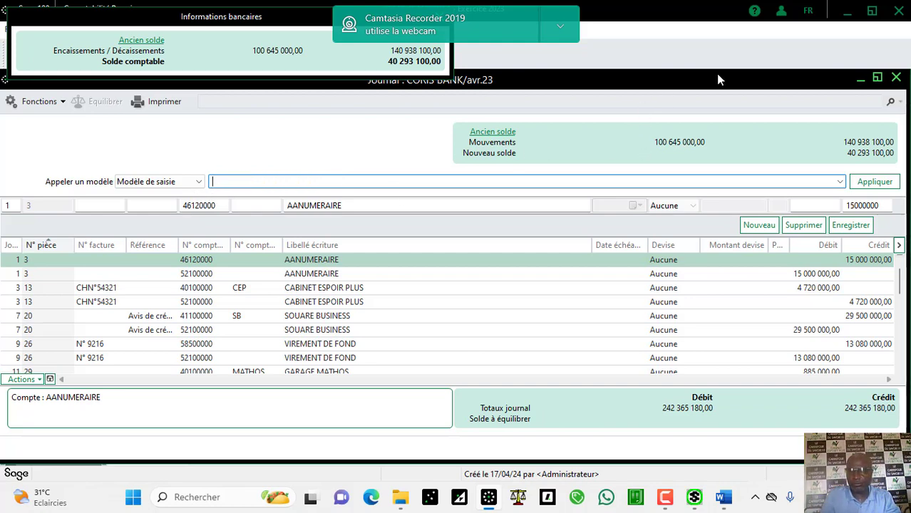
click(898, 78)
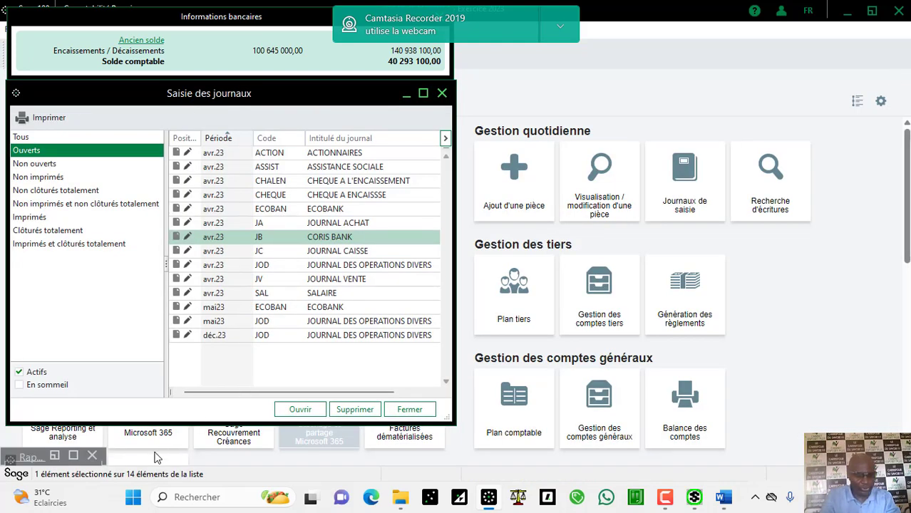
Step: Restore the CORIS BANK reconciliation, enter pièce RAP AVRIL 2023, refresh, and go to date 300423
click(73, 455)
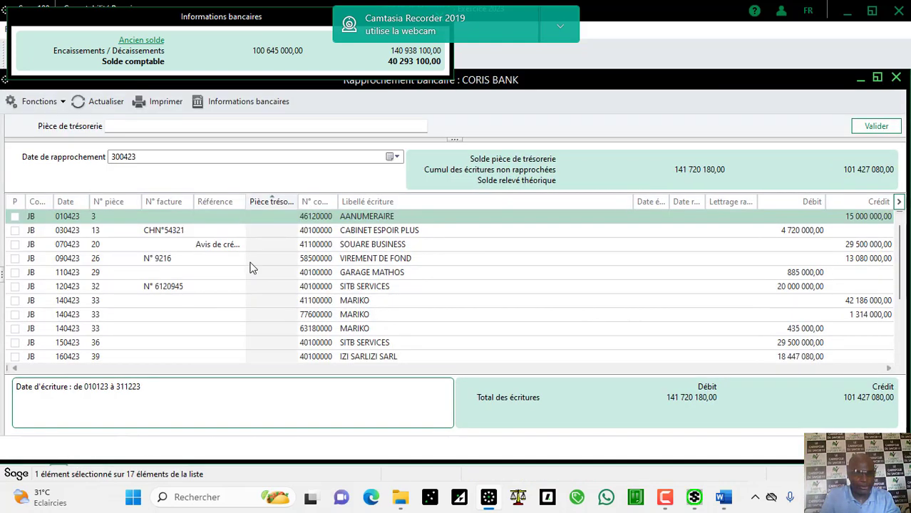
click(232, 127)
text(RAPPROCHEMENT AVR)
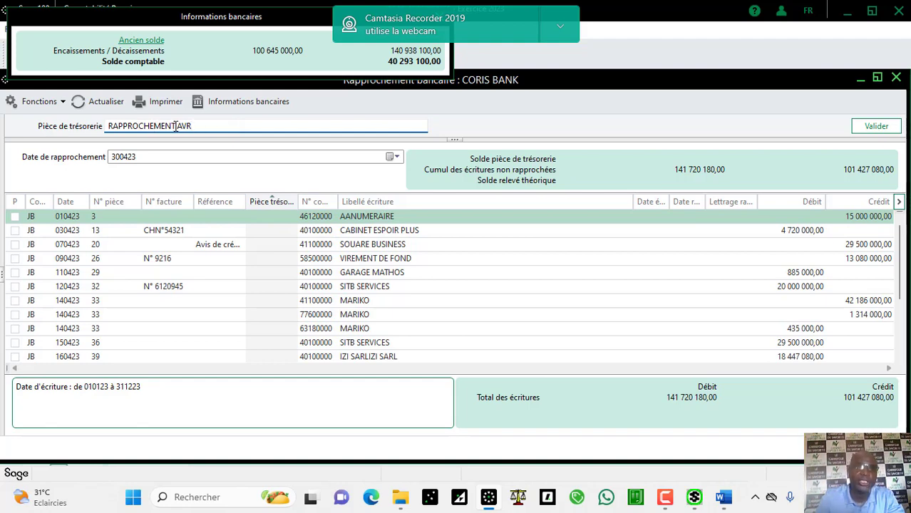
key(BackSpace)
key(BackSpace)
key(BackSpace)
key(BackSpace)
key(BackSpace)
key(BackSpace)
key(BackSpace)
key(BackSpace)
key(BackSpace)
key(BackSpace)
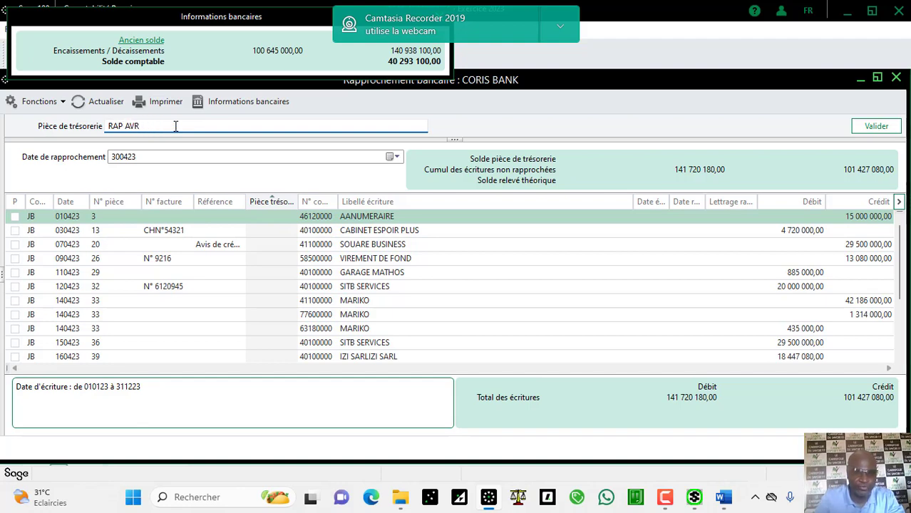
text(IL)
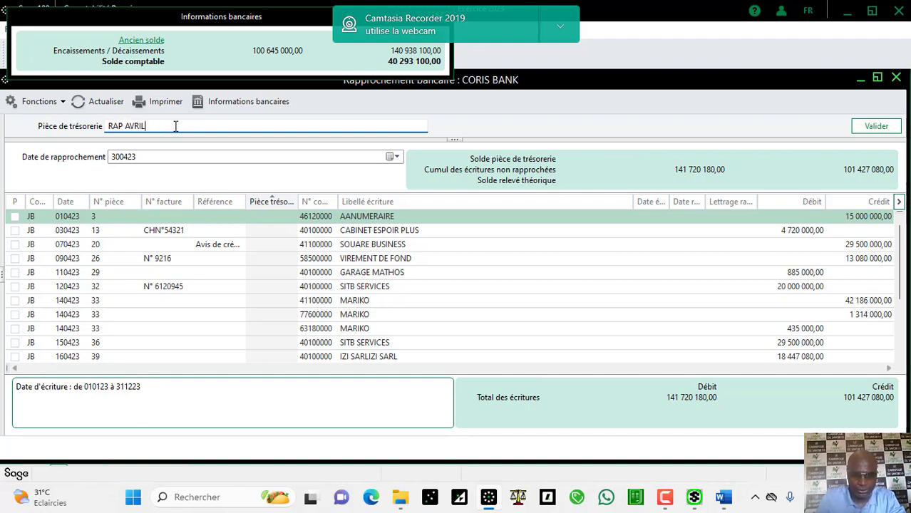
text( 2023)
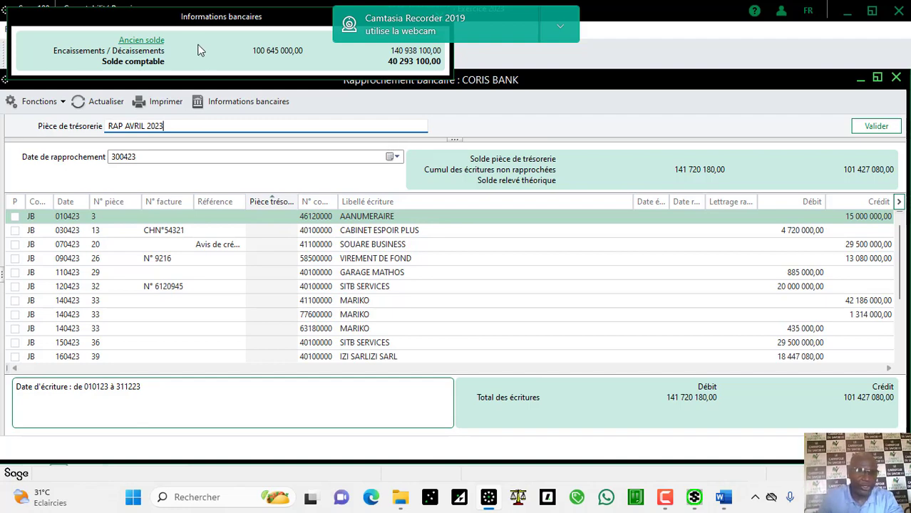
click(116, 105)
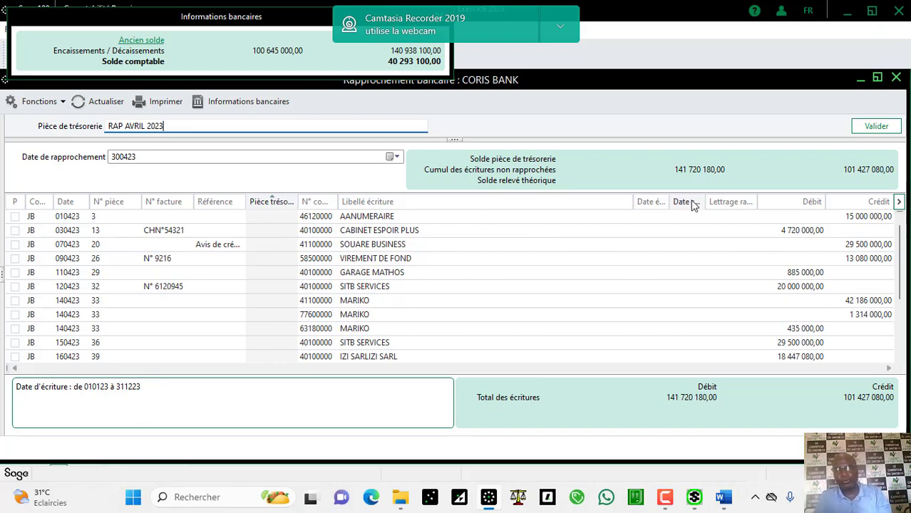
click(366, 156)
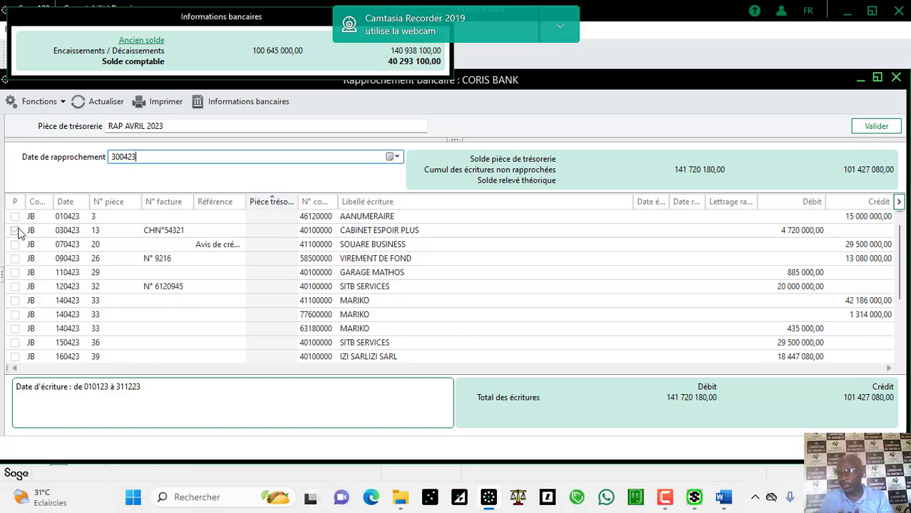
Step: Tick CABINET ESPOIR PLUS, dismiss the validation error, and validate pièce RAP AVRIL 2023
click(16, 231)
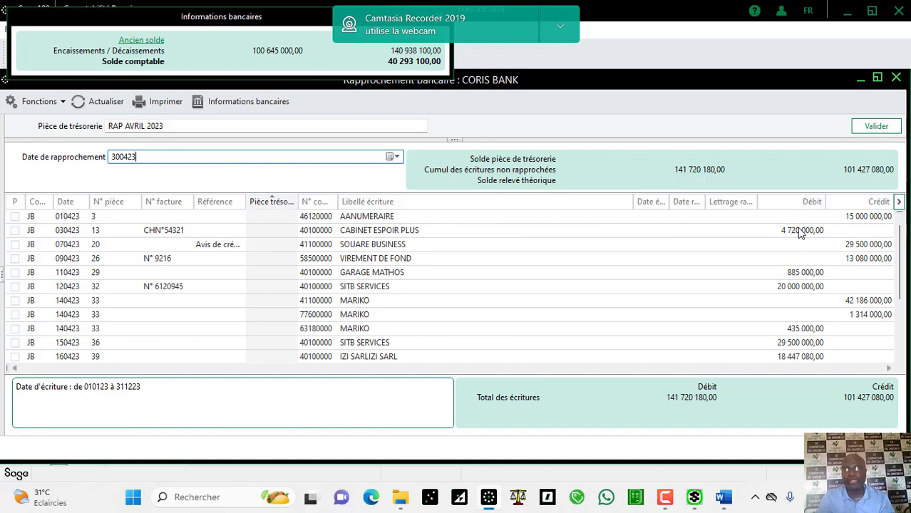
click(725, 506)
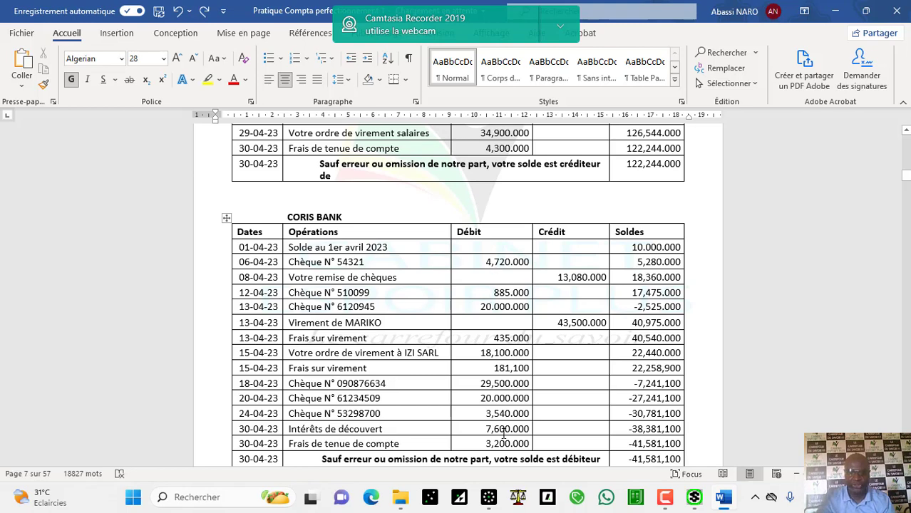
click(489, 497)
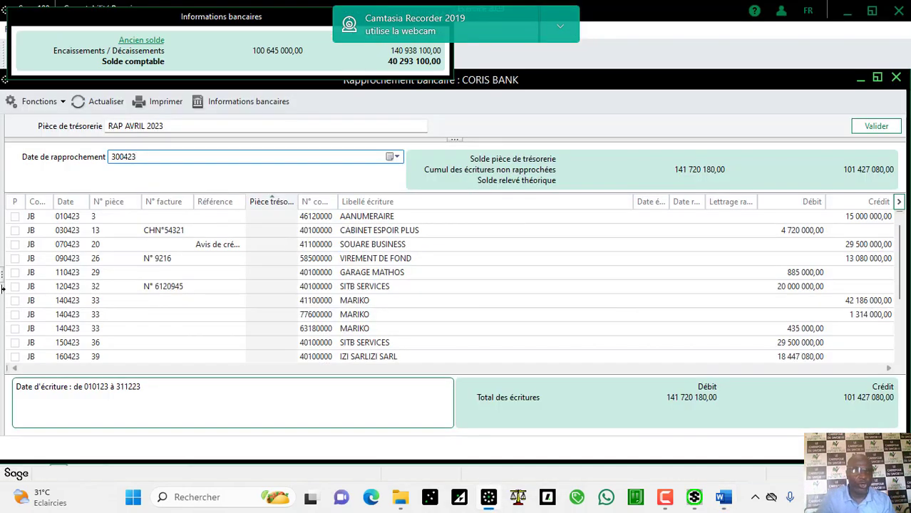
click(15, 231)
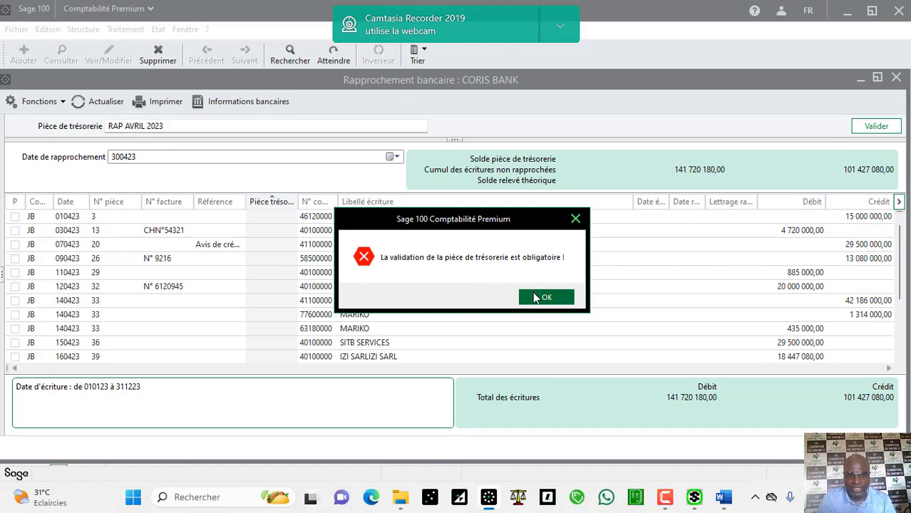
click(535, 296)
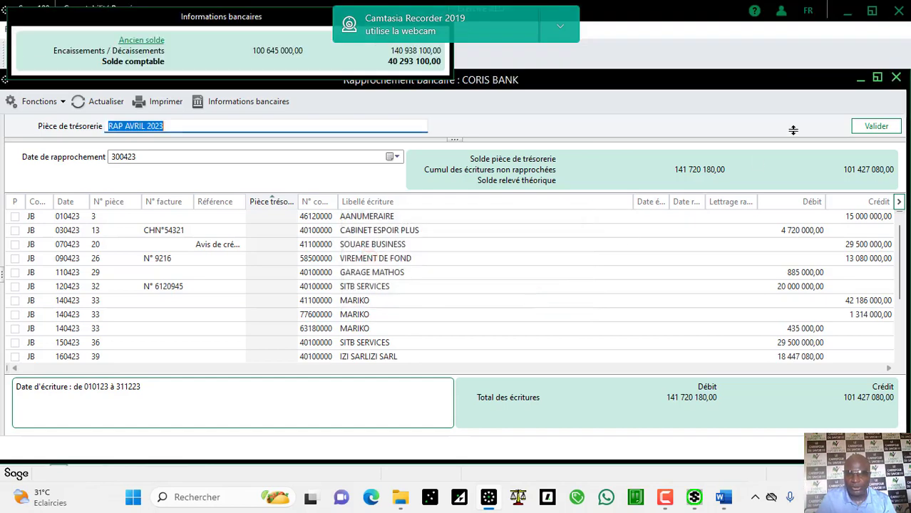
click(867, 131)
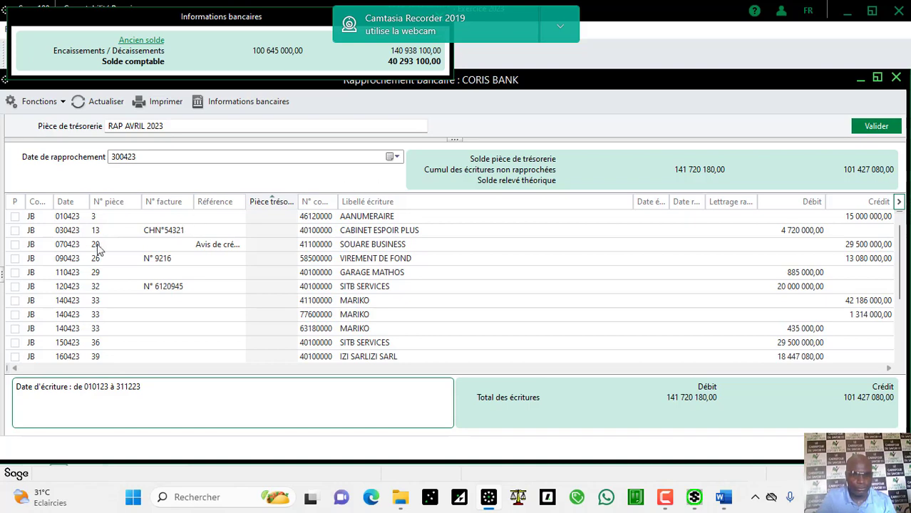
Step: Tick CABINET ESPOIR PLUS as reconciled and compare it against the Word statement
click(15, 231)
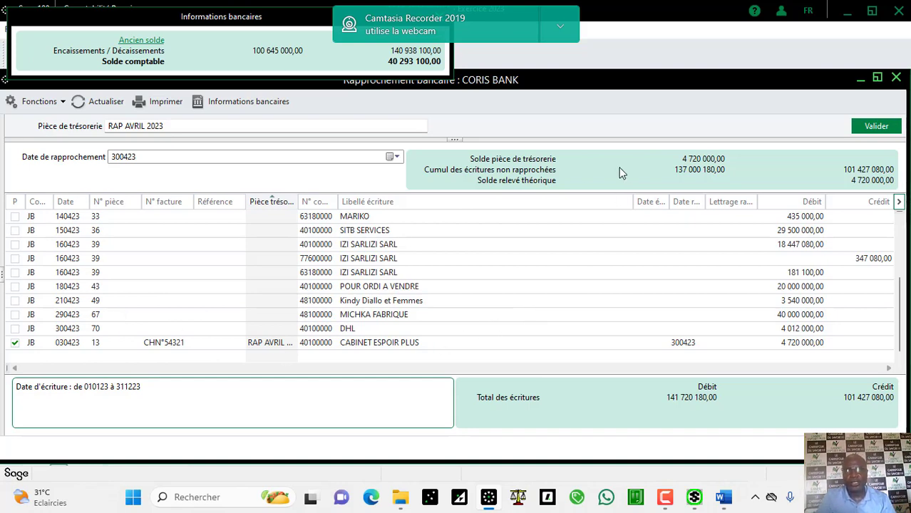
click(722, 503)
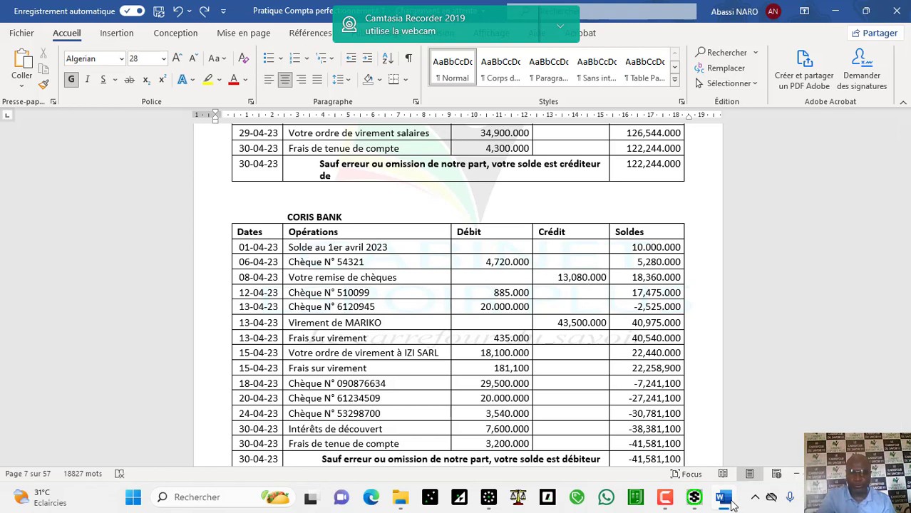
mouse_move(725, 503)
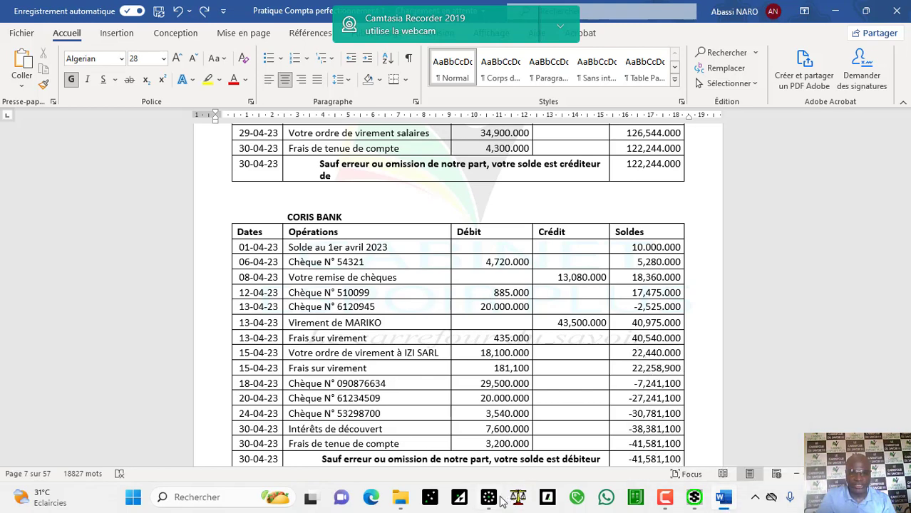
click(456, 447)
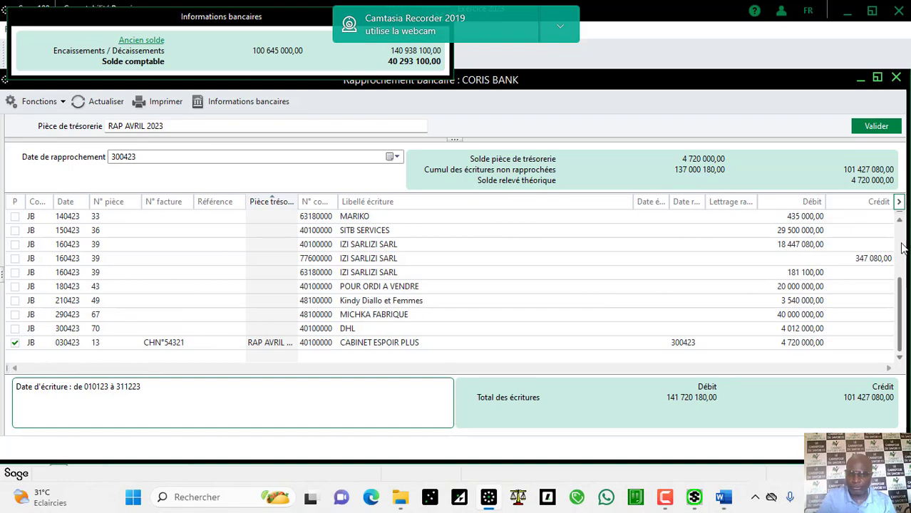
Step: Tick VIREMENT DE FOND and the 347 080 IZI SARLIZI SARL entry, then untick CABINET ESPOIR PLUS
scroll(901, 246, up, 3)
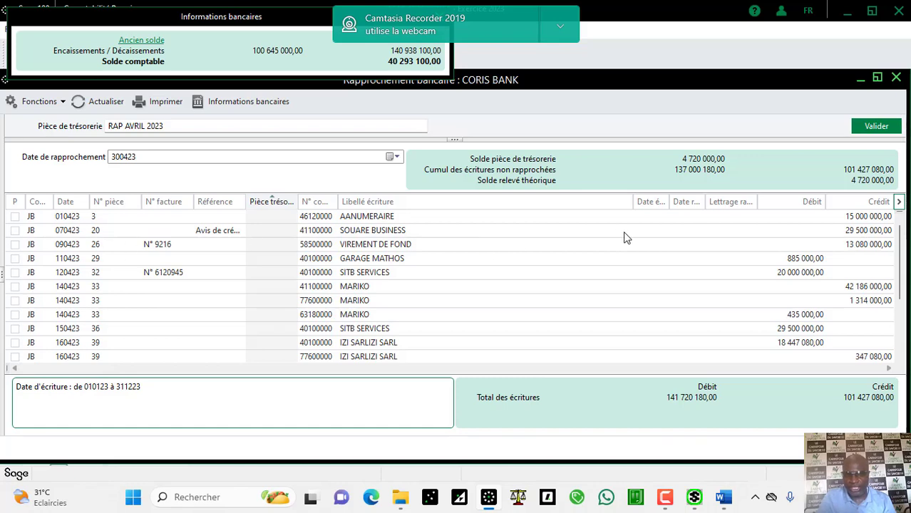
click(607, 246)
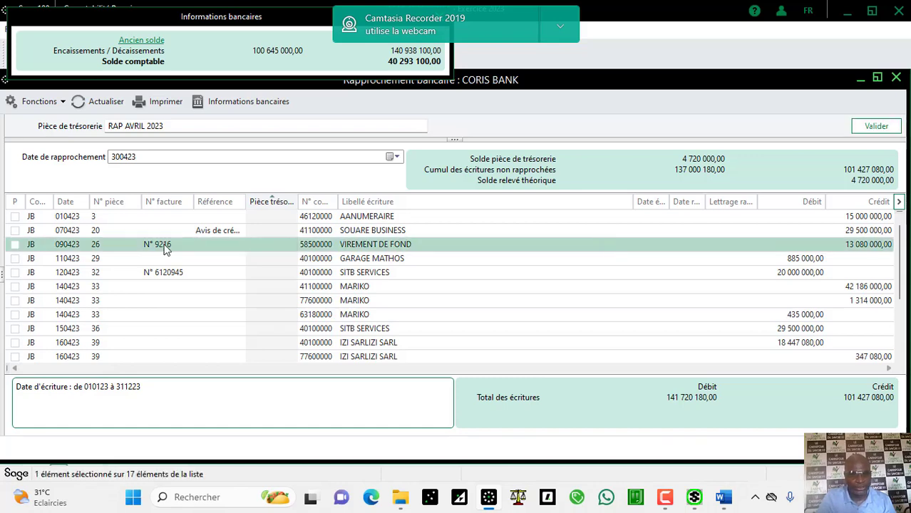
click(16, 246)
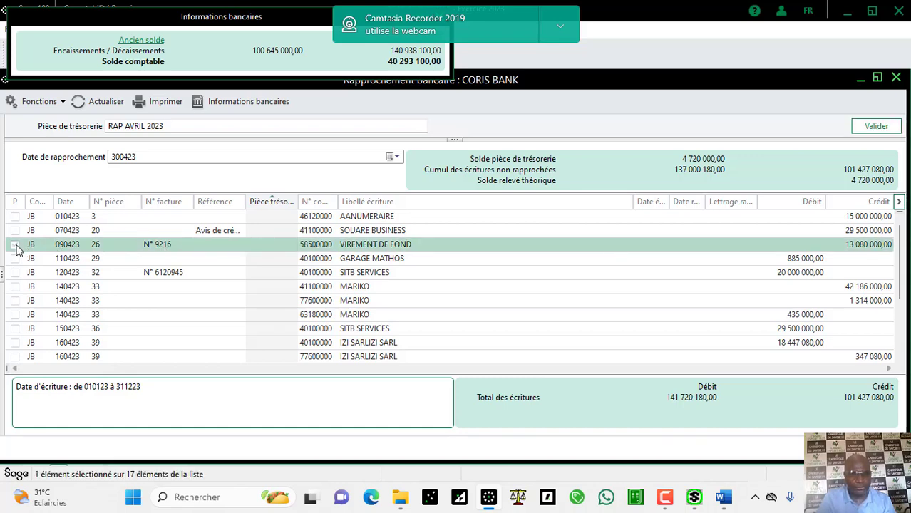
click(16, 245)
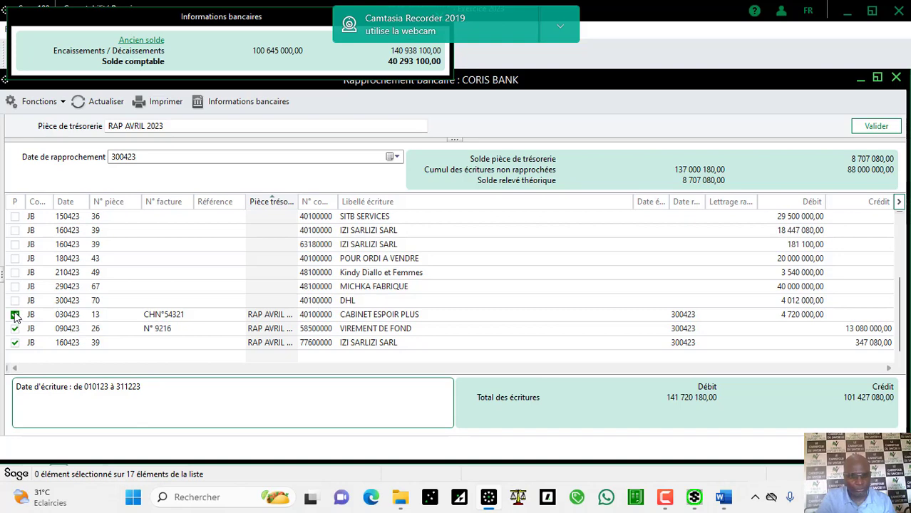
click(16, 315)
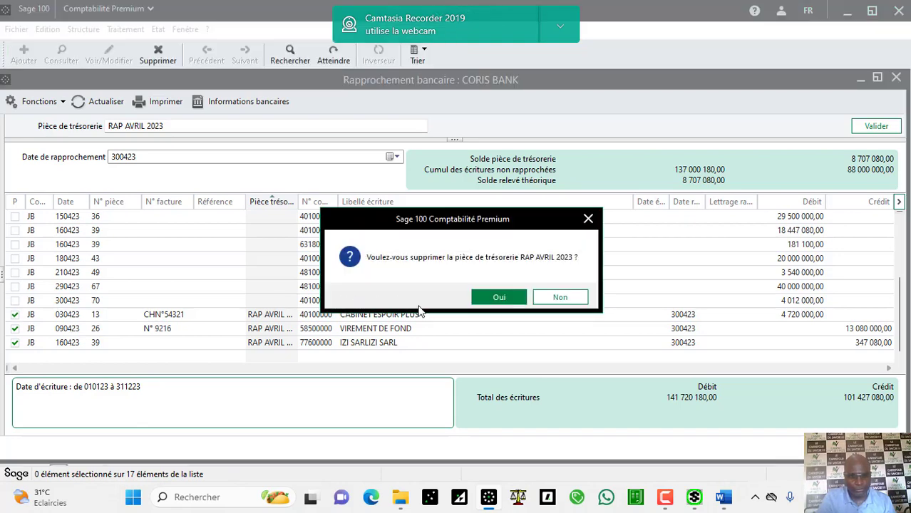
Step: Confirm unreconciling CABINET ESPOIR PLUS, check Word, and tick the 885 000 GARAGE MATHOS entry
click(486, 297)
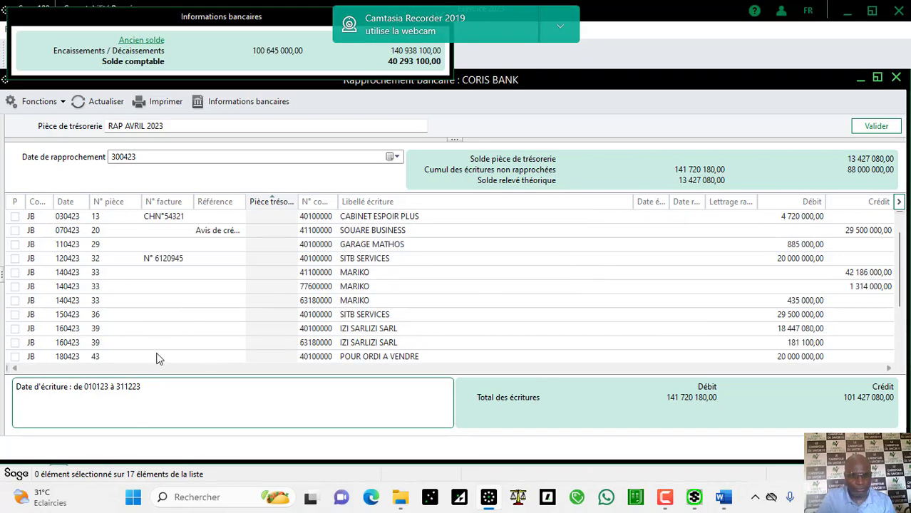
scroll(902, 329, down, 2)
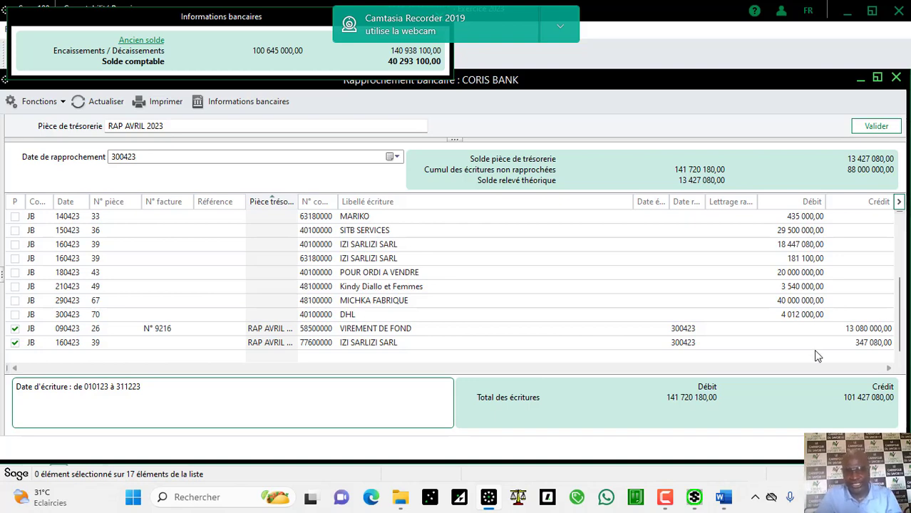
click(724, 498)
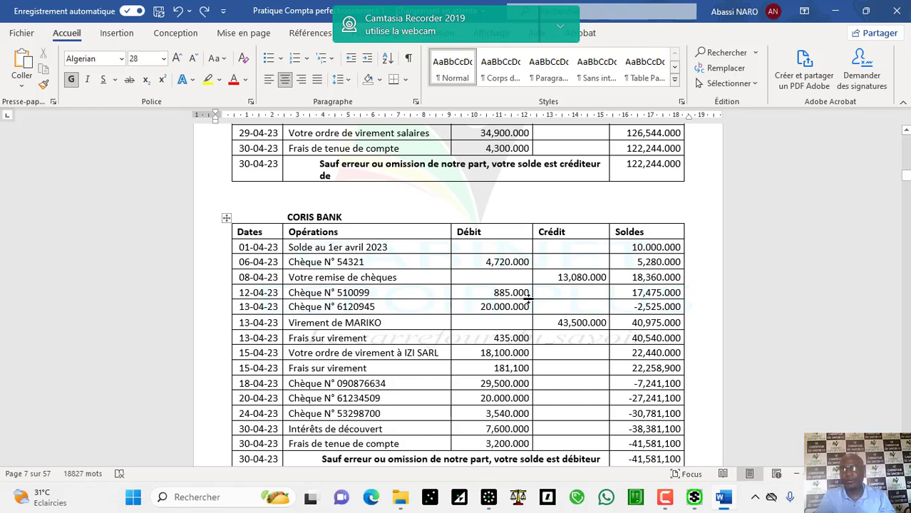
click(489, 498)
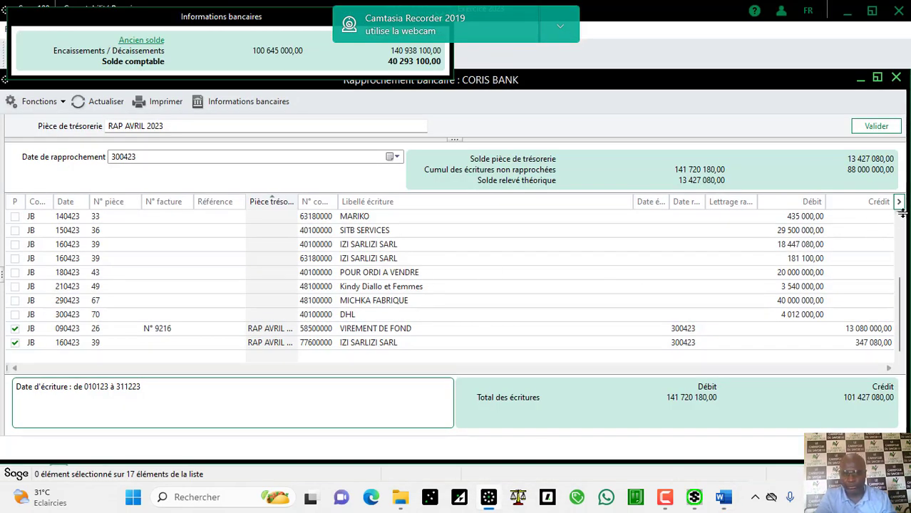
scroll(900, 223, up, 3)
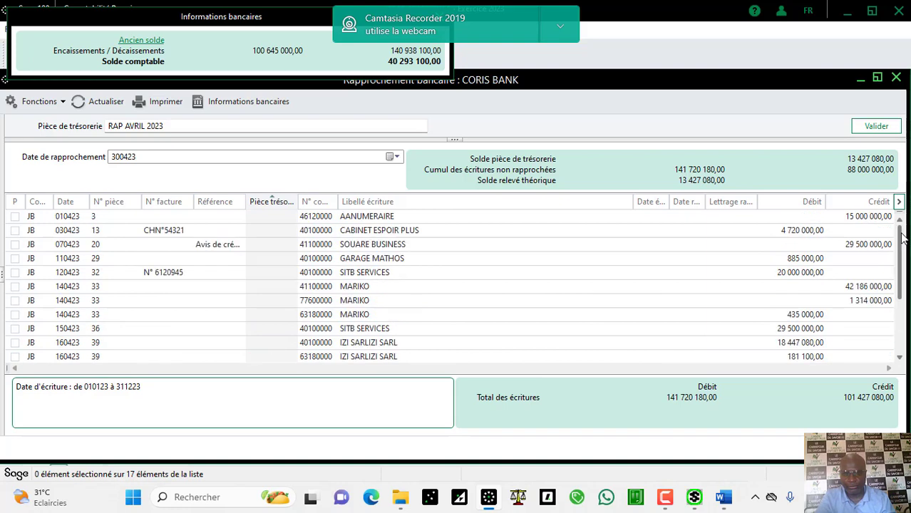
click(751, 260)
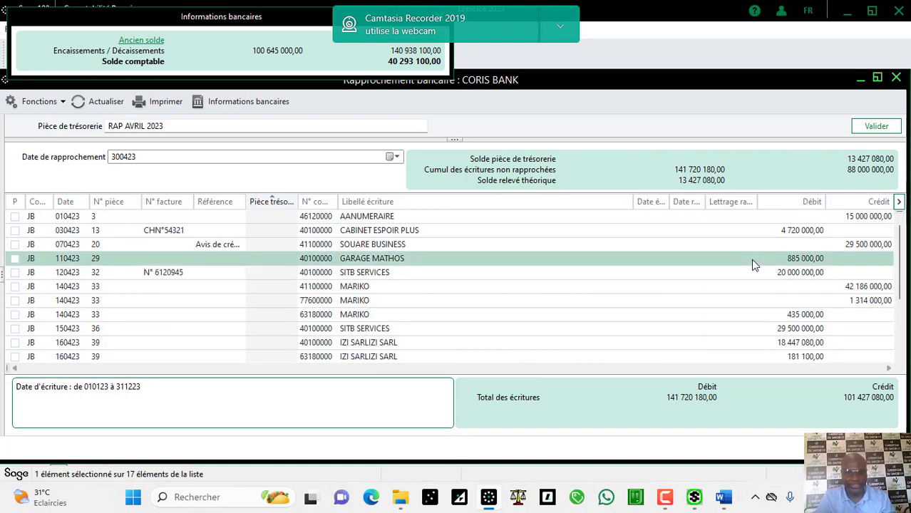
click(15, 260)
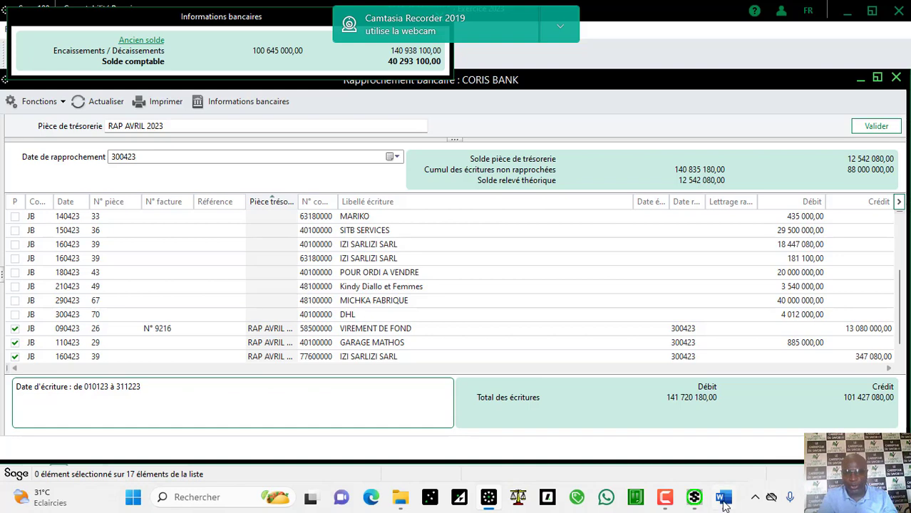
Step: After checking the Word statement, tick the SITB SERVICES 20 000 000 entry as reconciled
mouse_move(723, 503)
click(722, 437)
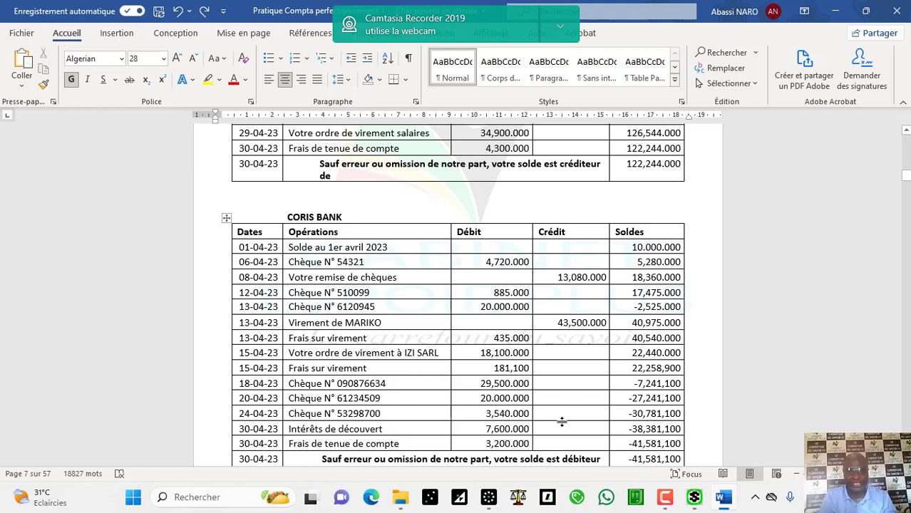
click(489, 498)
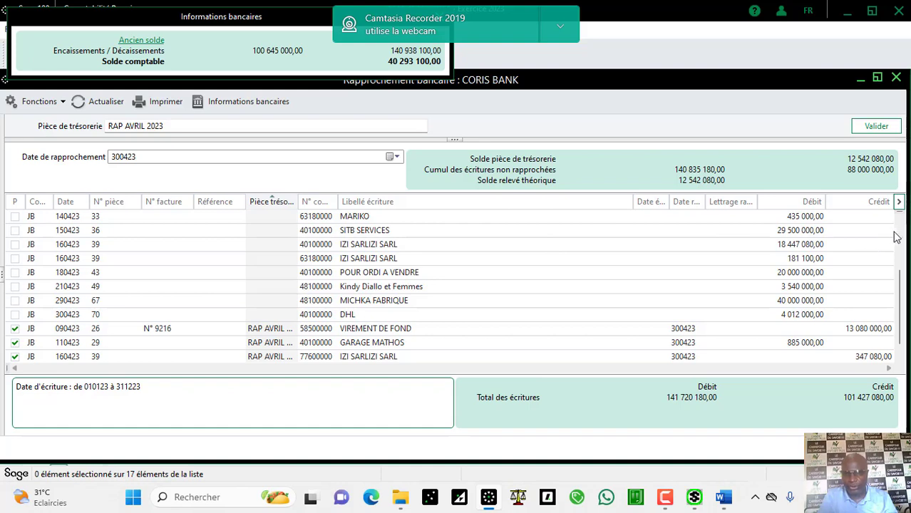
scroll(902, 239, up, 2)
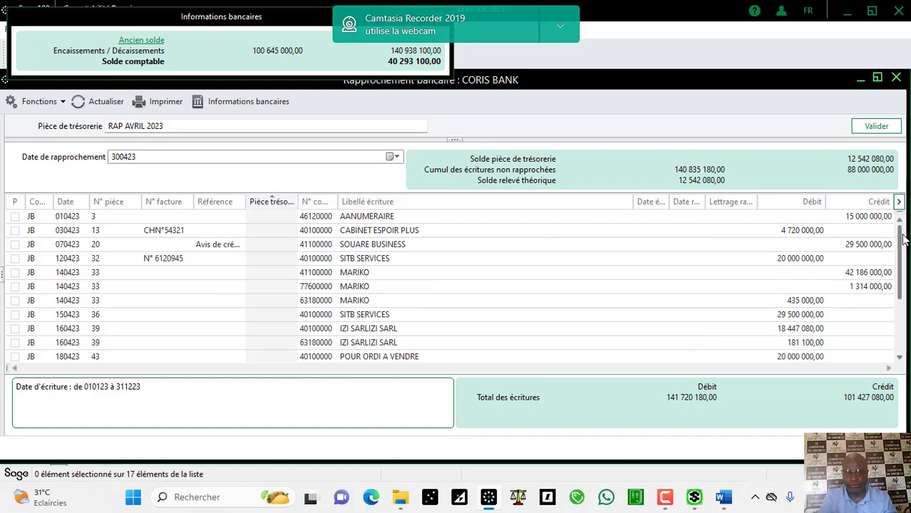
click(678, 258)
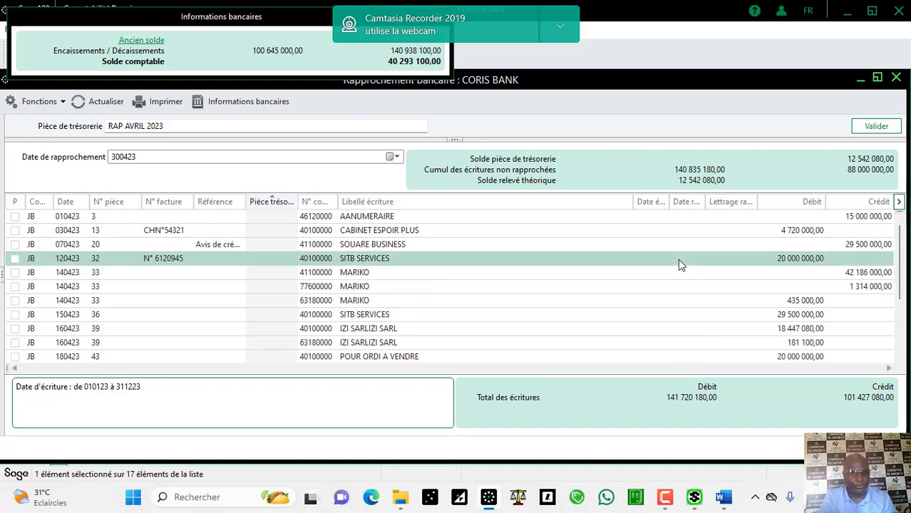
click(16, 260)
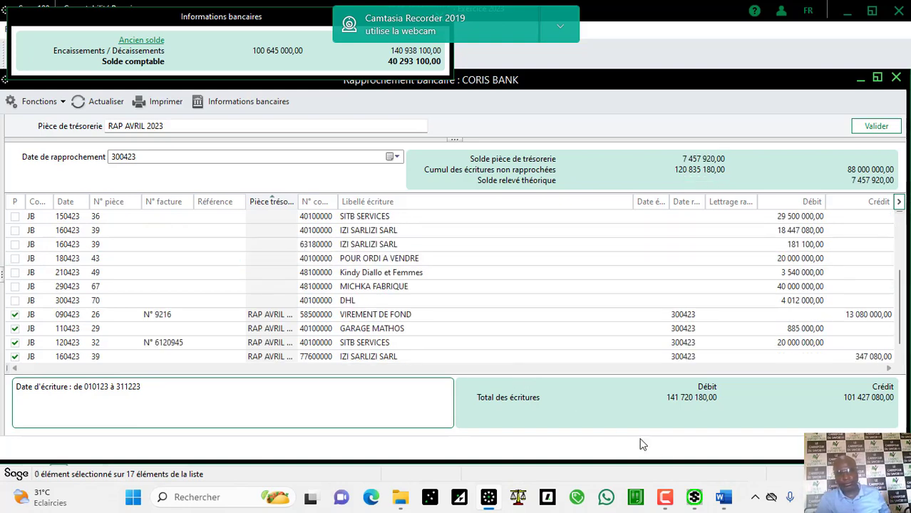
Step: Look up the next CORIS BANK statement lines in Word and return to the reconciliation list
click(724, 499)
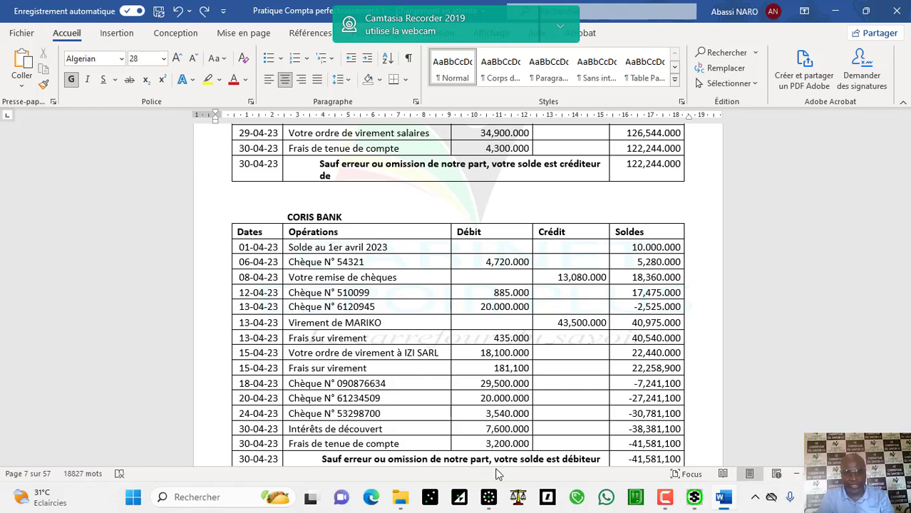
click(489, 497)
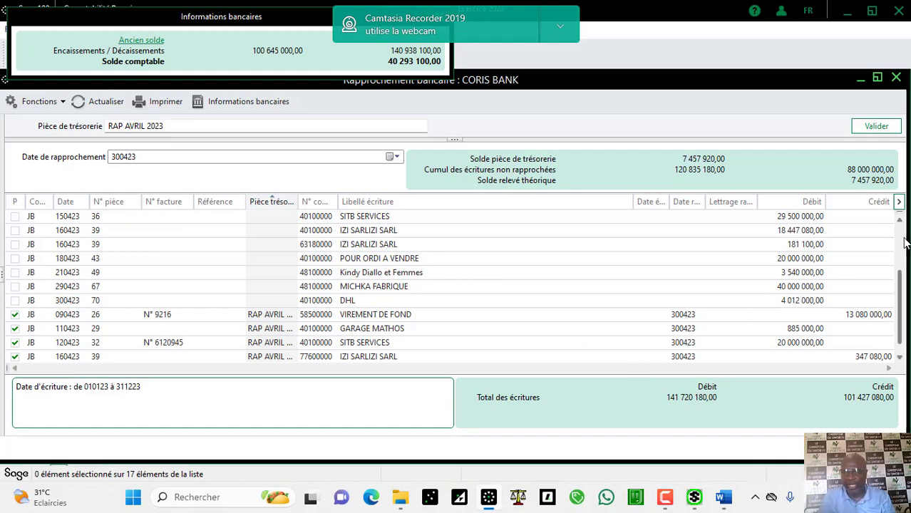
scroll(903, 244, up, 2)
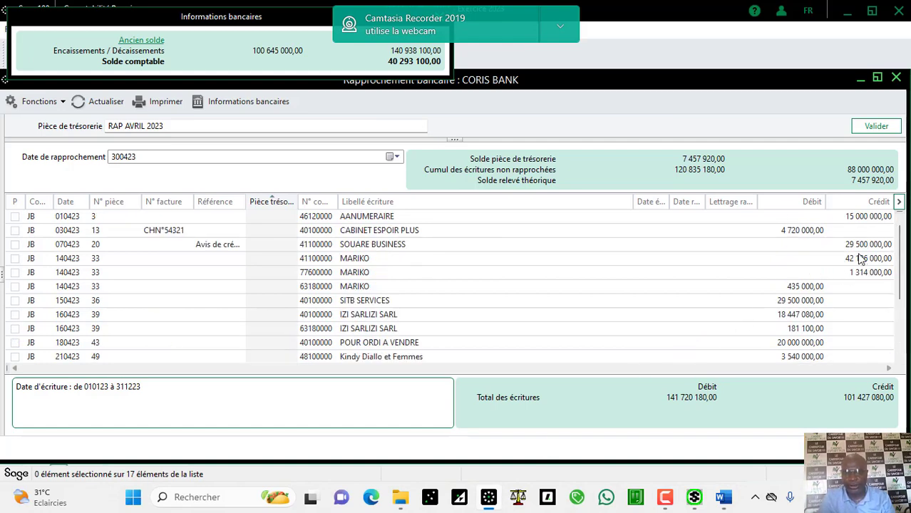
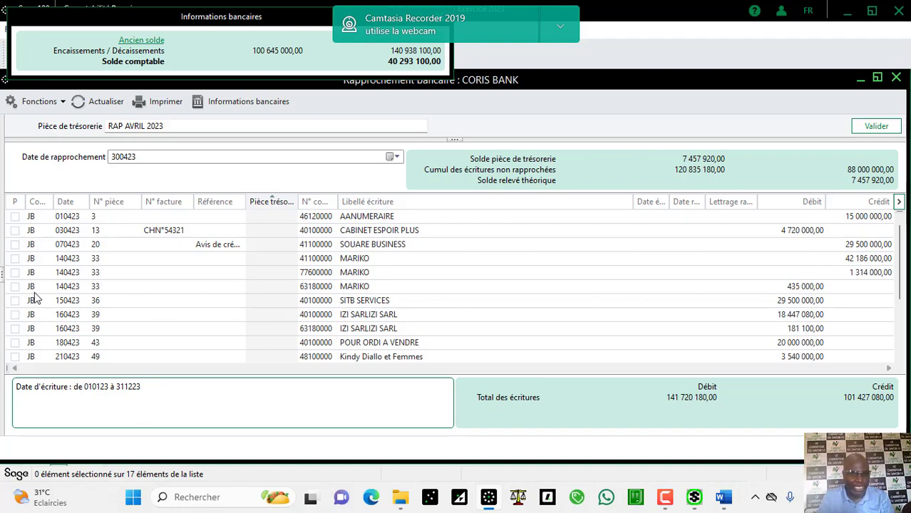
Step: Add the MARIKO amounts 42 186 000 + 435 000 in Calculator, getting 42 621 000
click(200, 294)
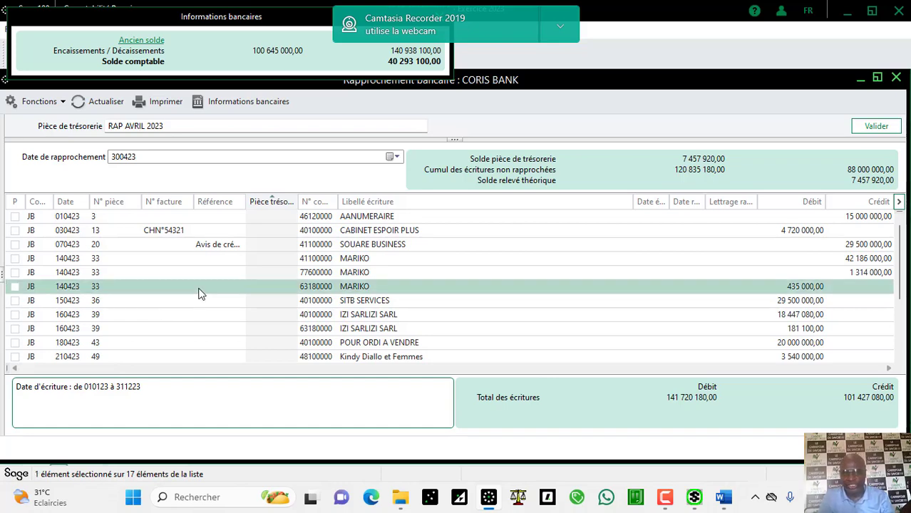
click(187, 501)
text(C)
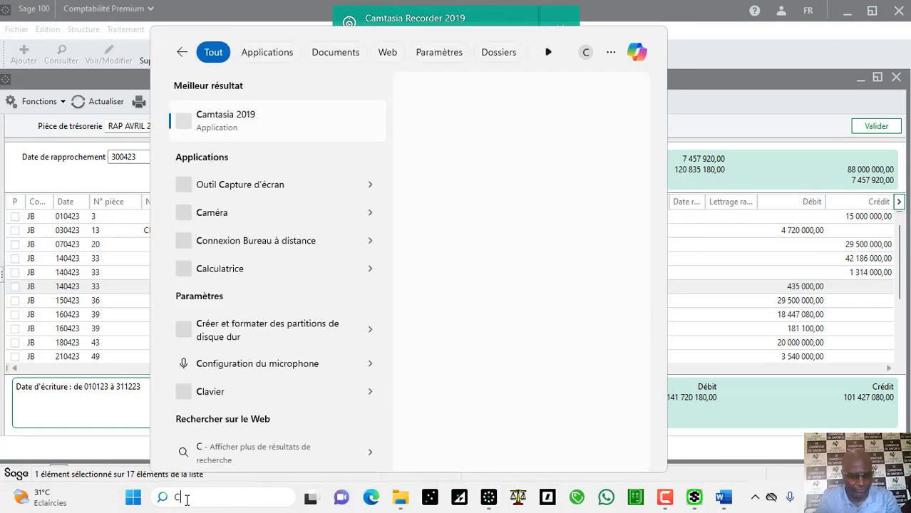
text(AL)
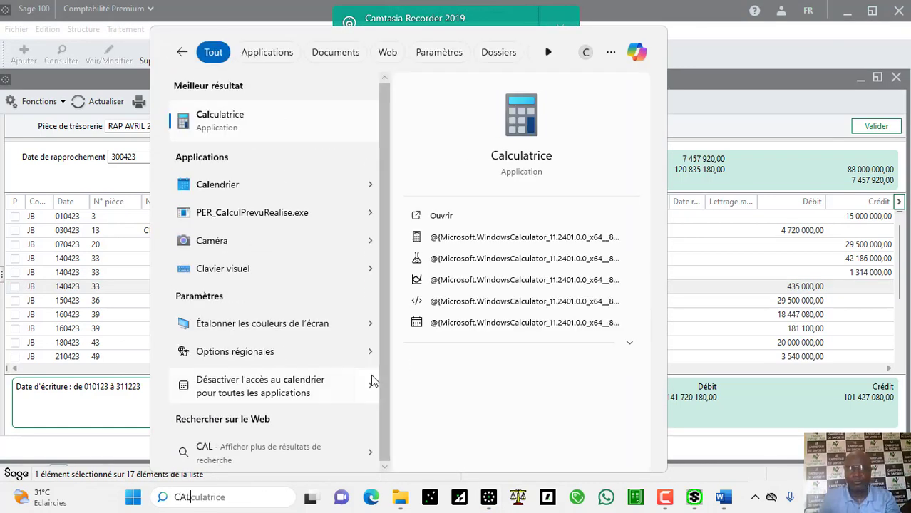
click(452, 221)
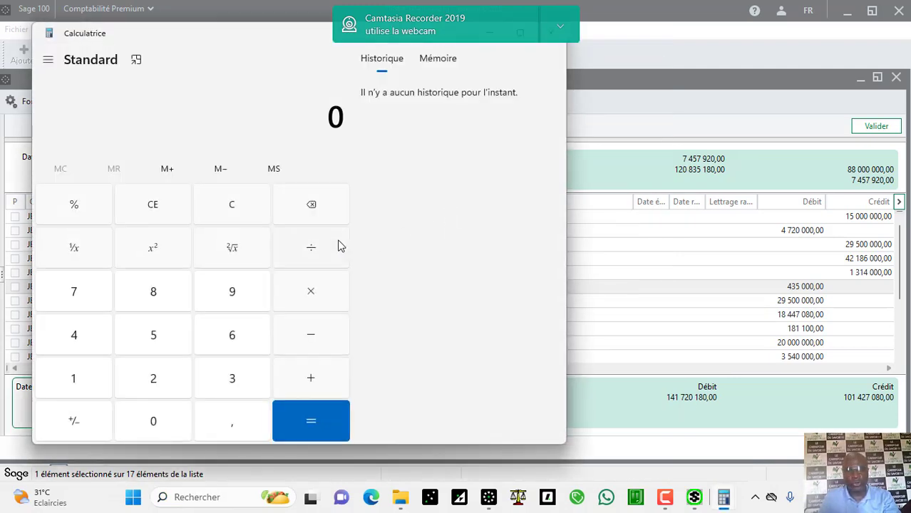
click(89, 345)
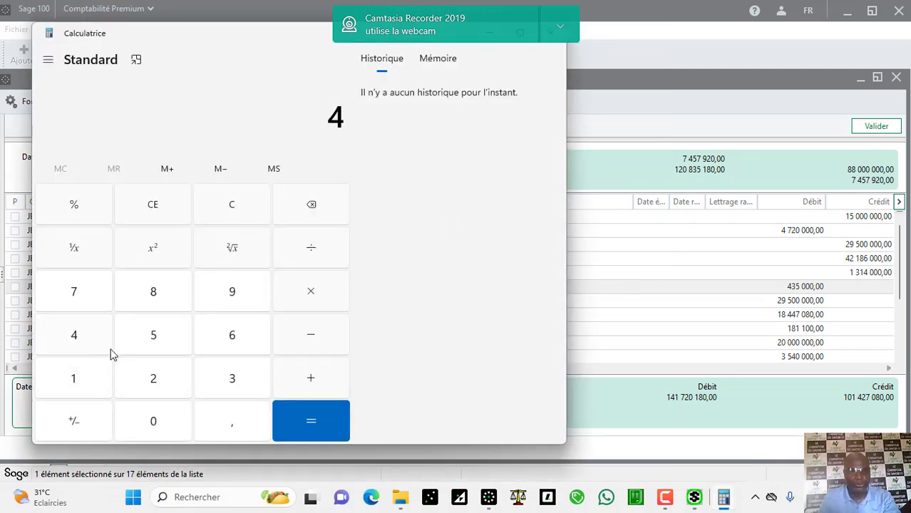
click(157, 380)
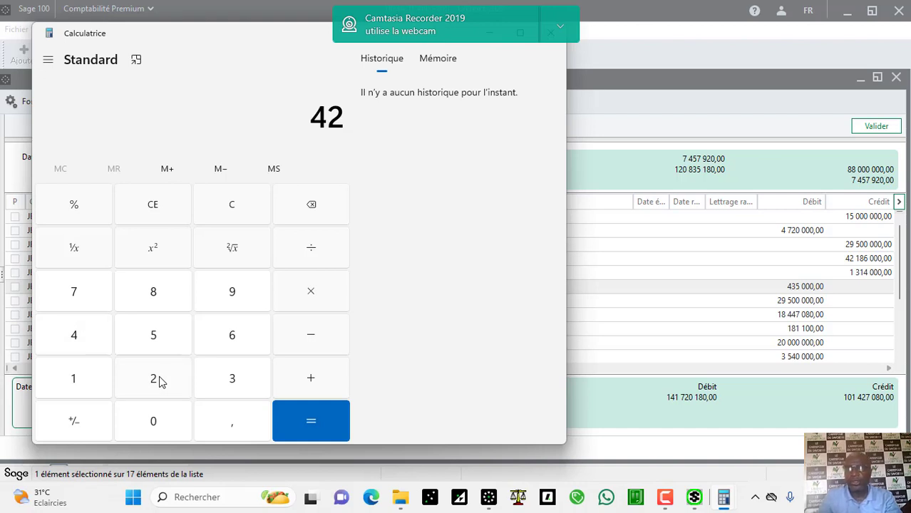
text(18)
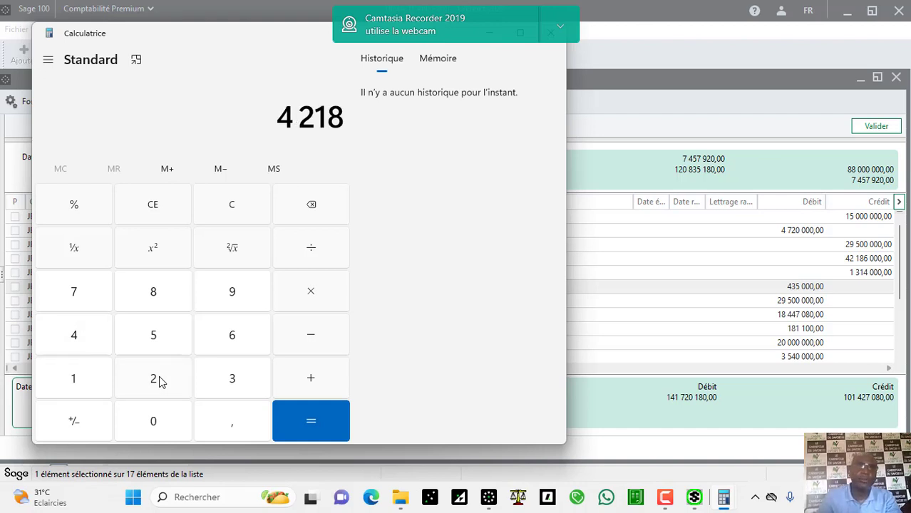
text(6 000)
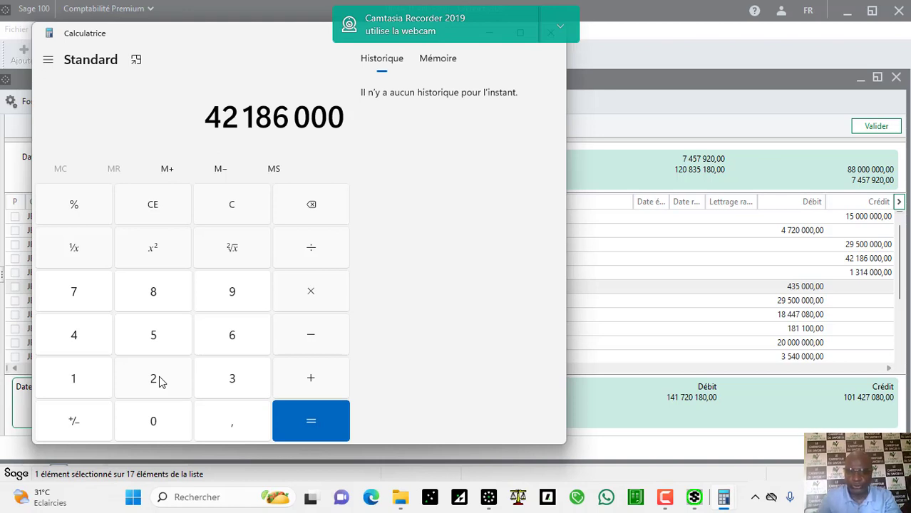
key(plus)
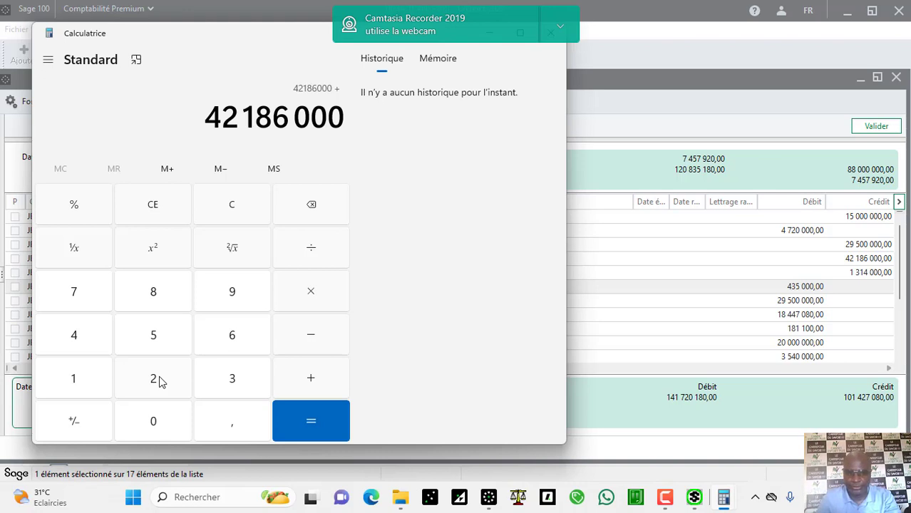
text(435)
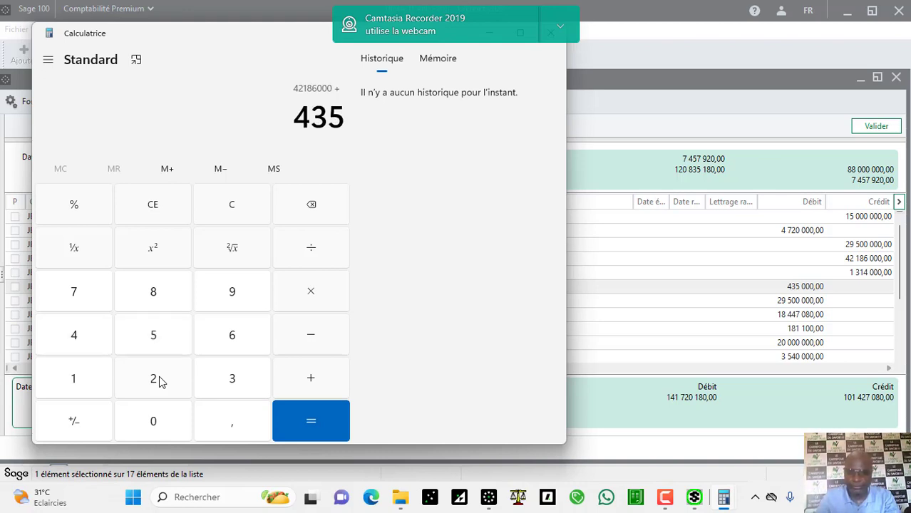
text( 000)
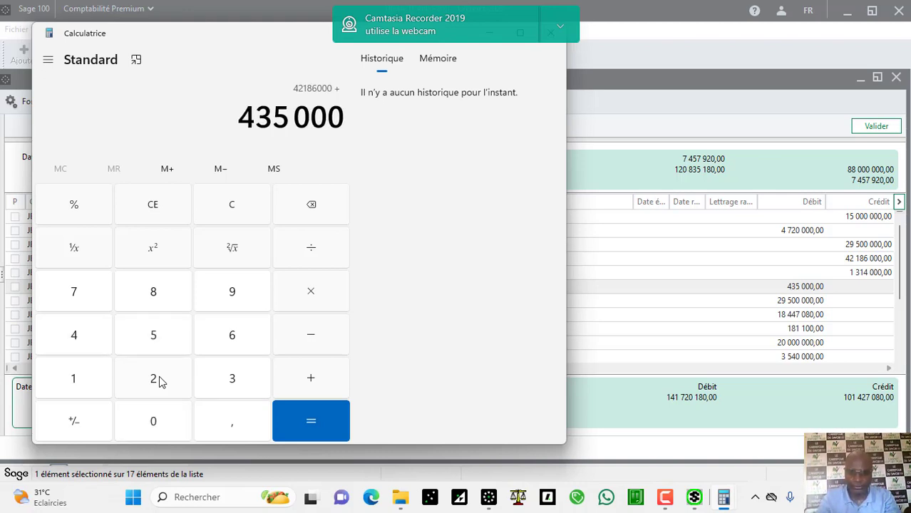
key(Return)
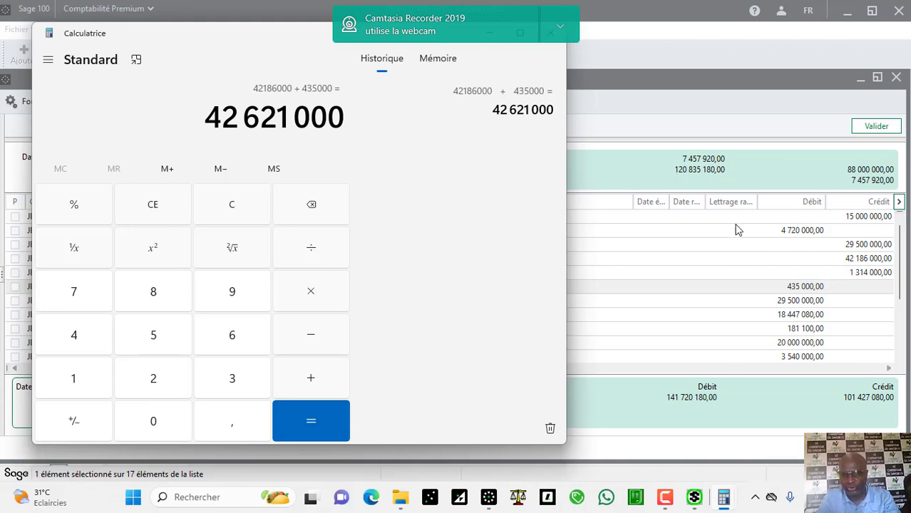
Step: Dismiss the webcam notification, minimize the calculator, and close the empty second Calculator window
click(550, 43)
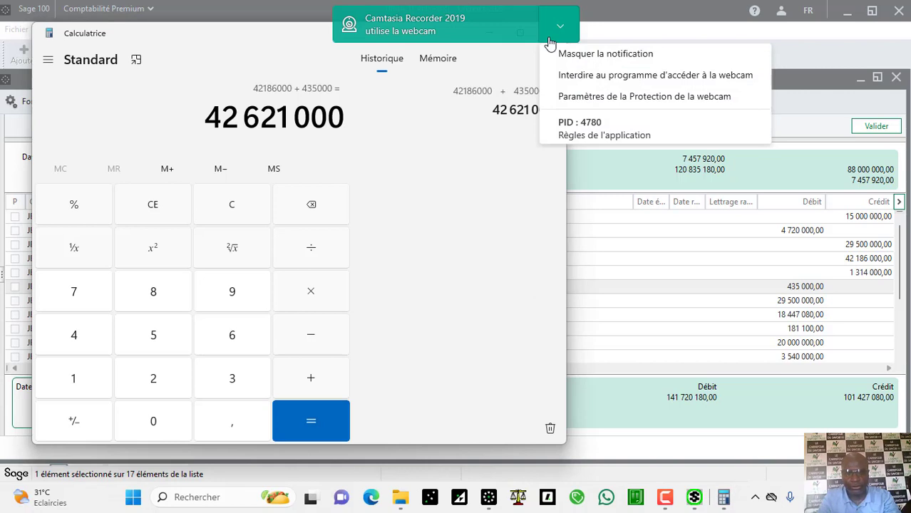
click(508, 39)
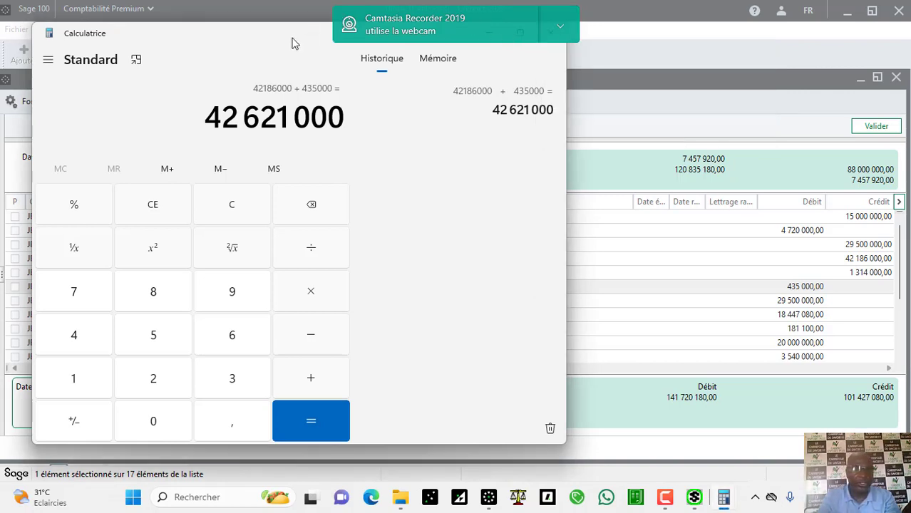
drag(285, 44, 291, 55)
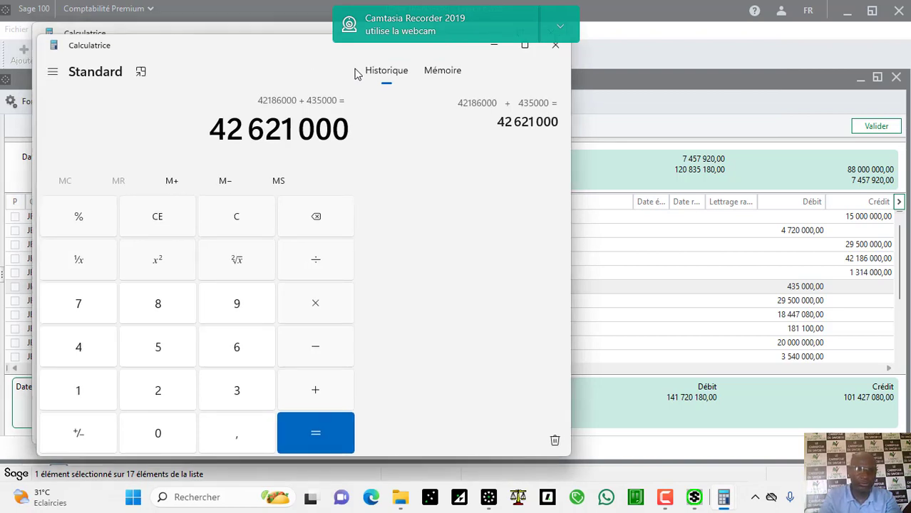
click(496, 50)
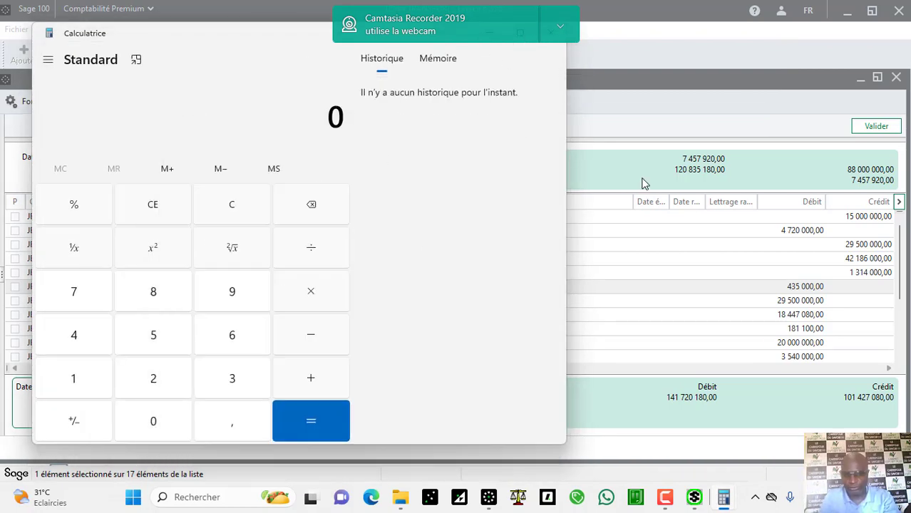
click(560, 26)
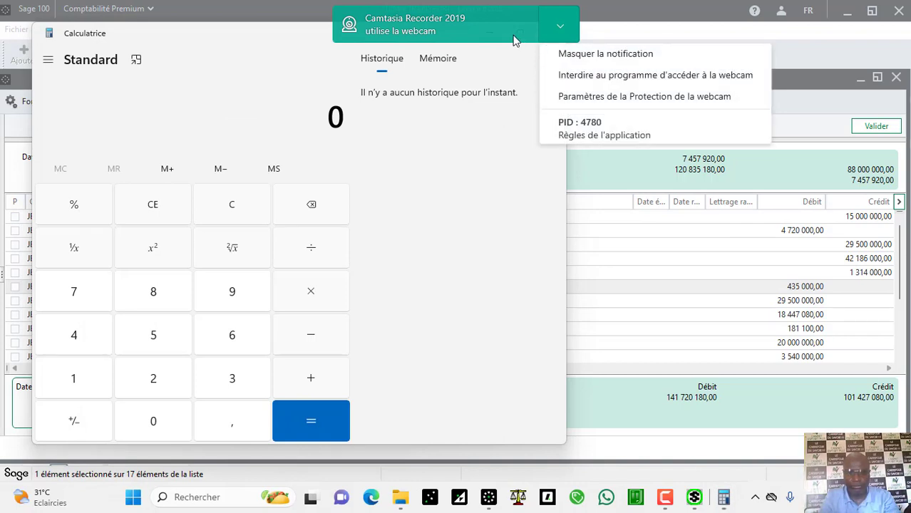
click(494, 43)
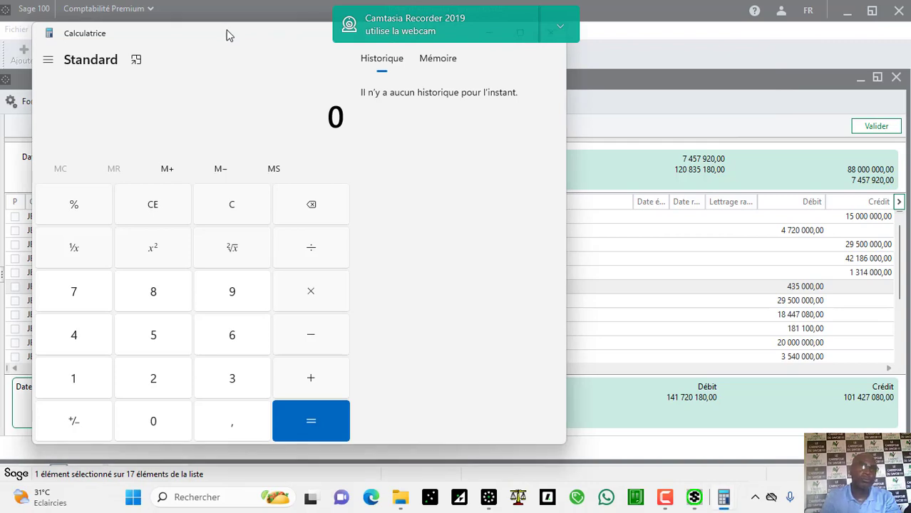
drag(226, 33, 302, 145)
click(625, 144)
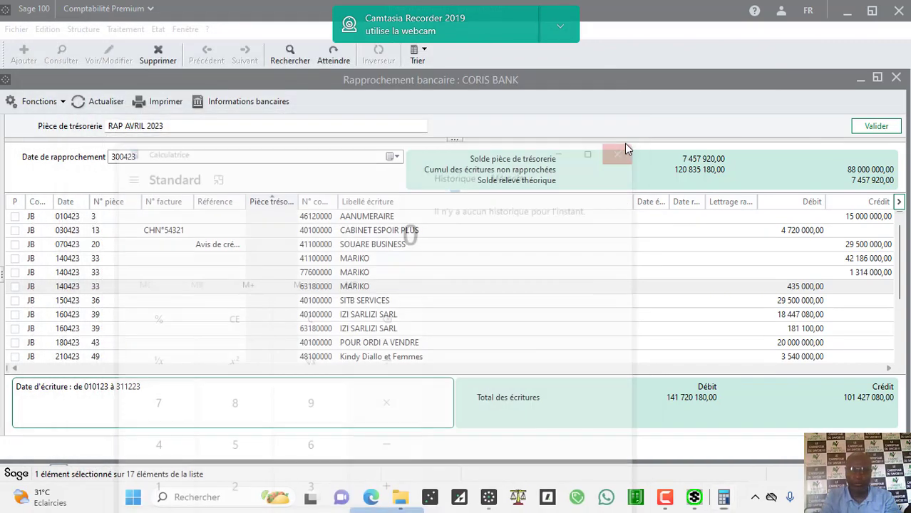
Step: Select the 77600000 MARIKO line to show the CORIS BANK balances, with a 40 293 100,00 book balance
click(814, 275)
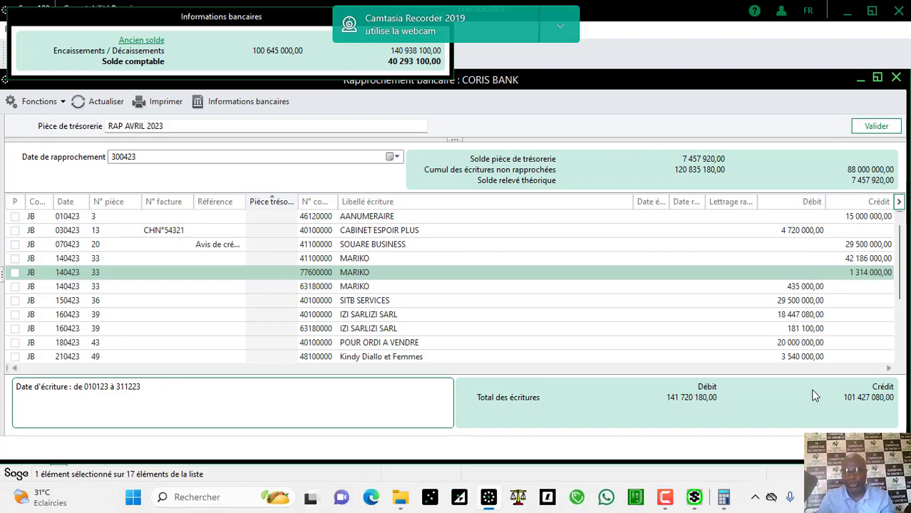
Step: Add 1 314 000 to 42 621 000 in Calculator, giving 43 935 000
click(724, 497)
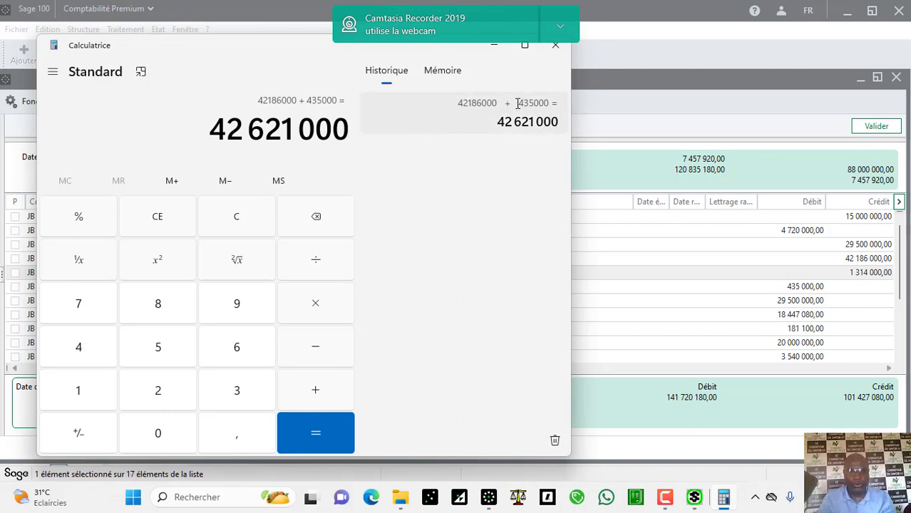
click(325, 392)
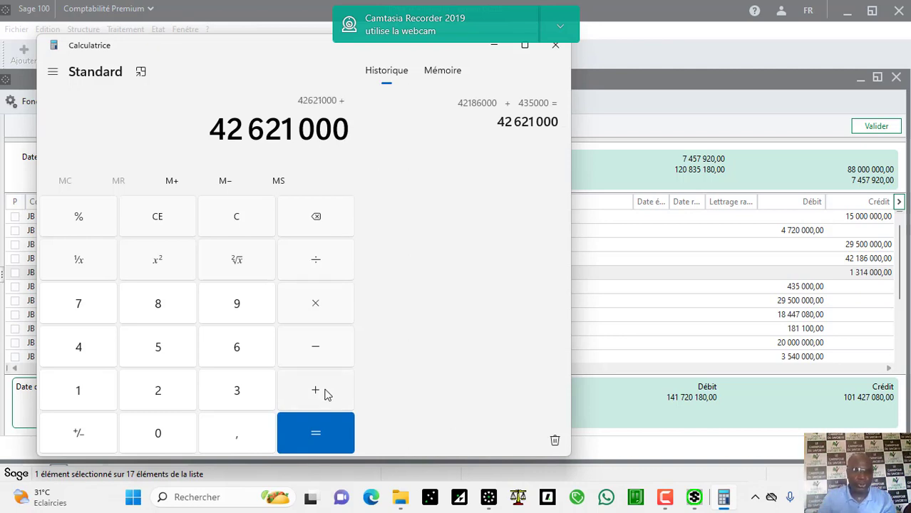
text(1 3)
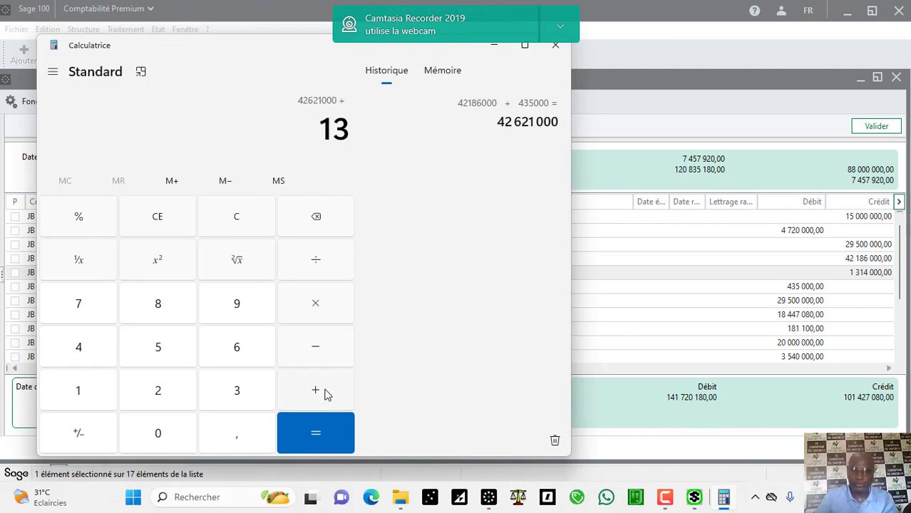
text(14 000)
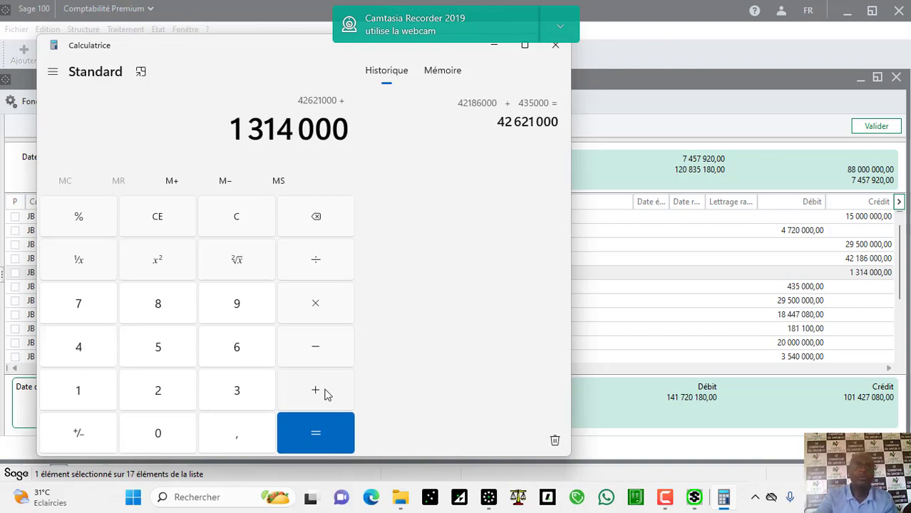
key(Return)
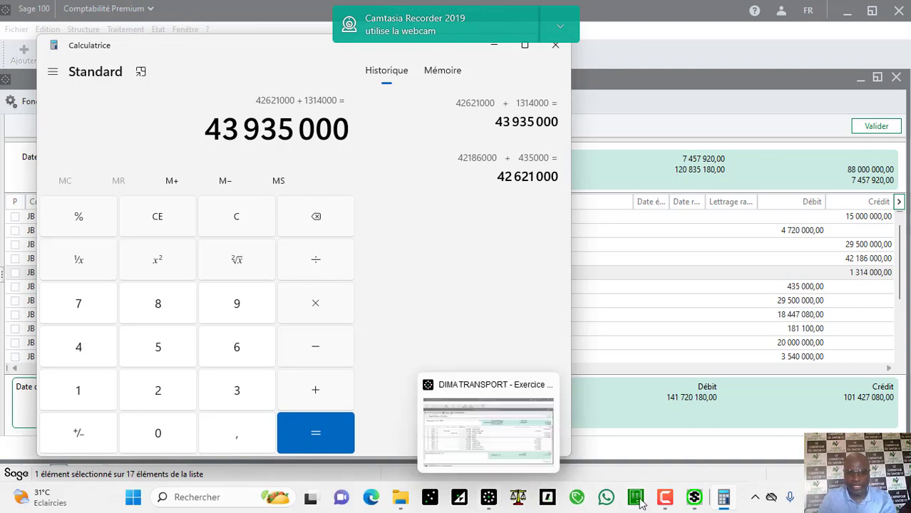
Step: Cancel the Saga login prompt and bring up the Word CORIS BANK statement
mouse_move(675, 502)
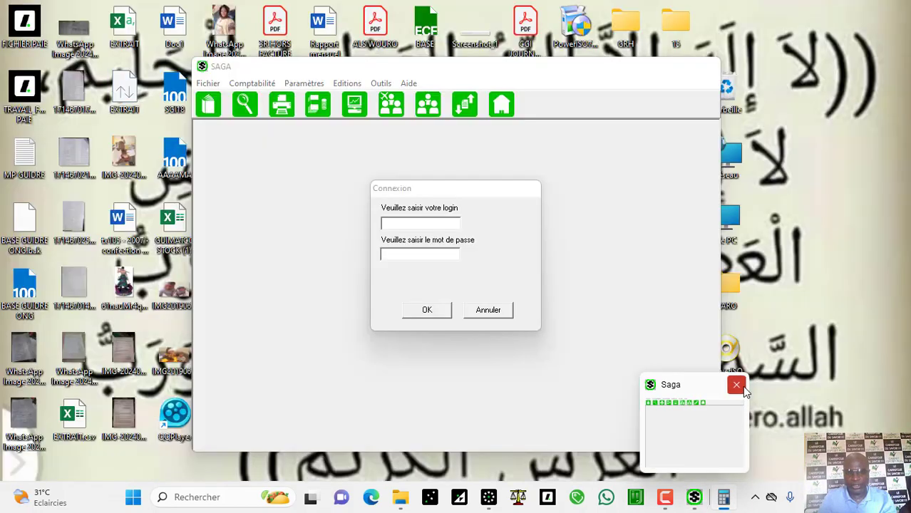
click(744, 390)
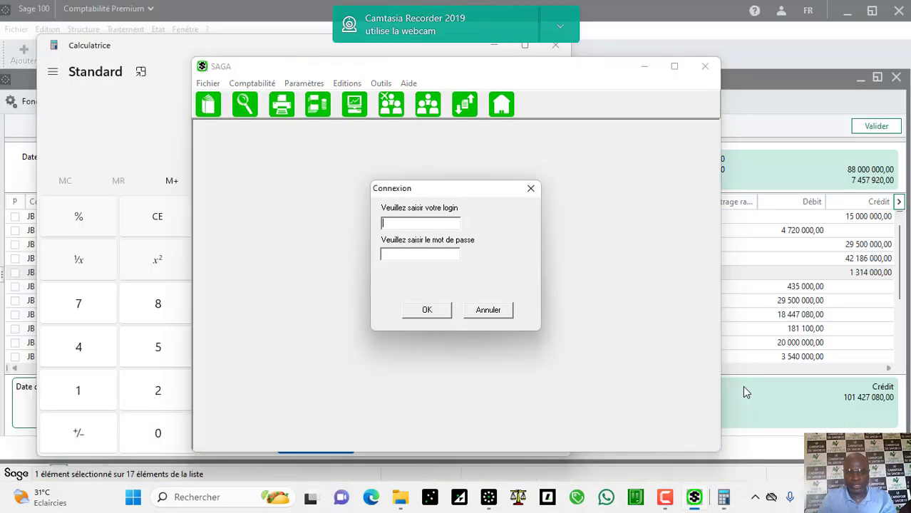
click(498, 308)
click(457, 276)
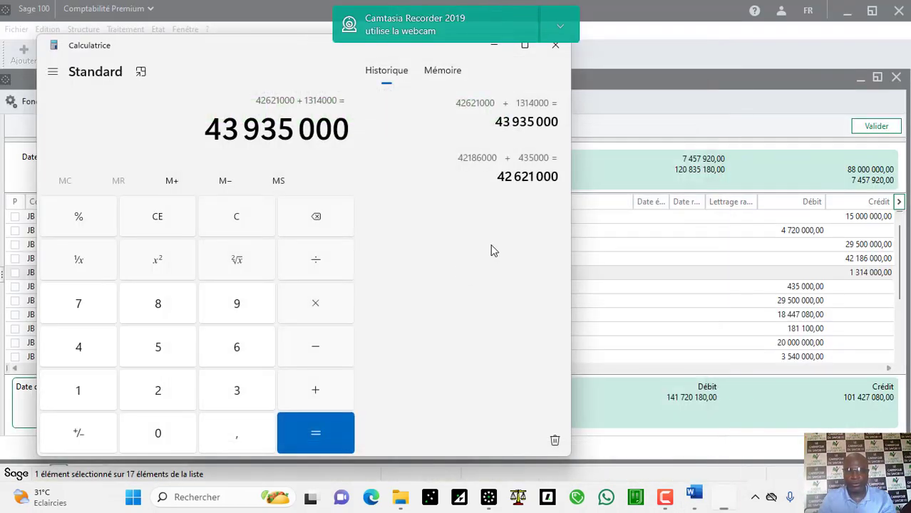
click(695, 505)
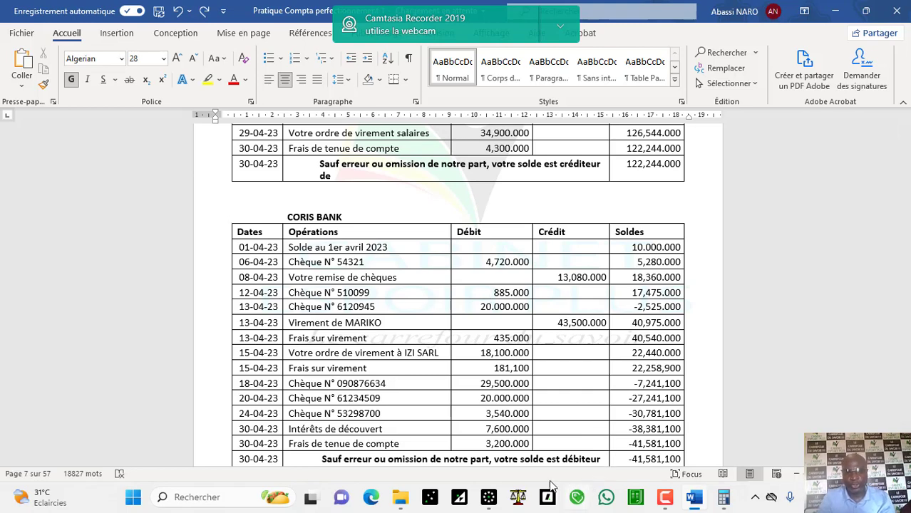
Step: Subtract 435 from 43 935 000 twice in Calculator, then clear the display
mouse_move(497, 493)
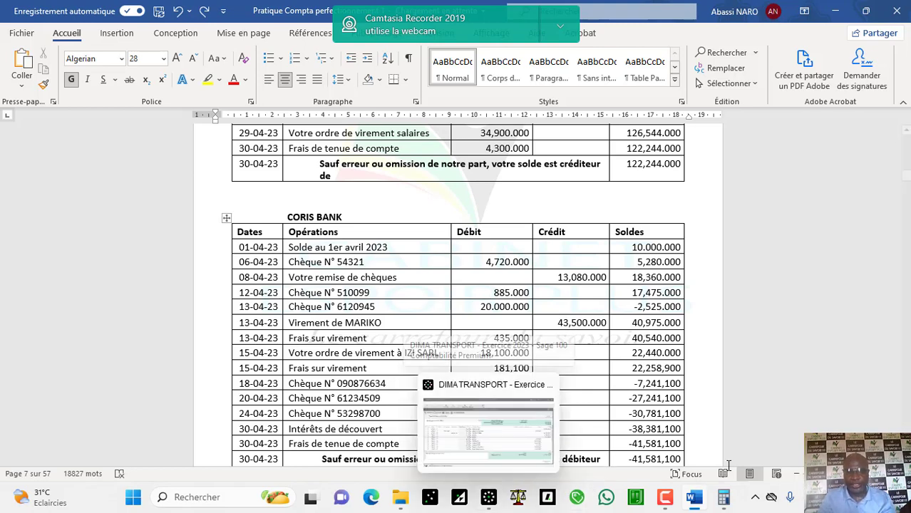
click(723, 498)
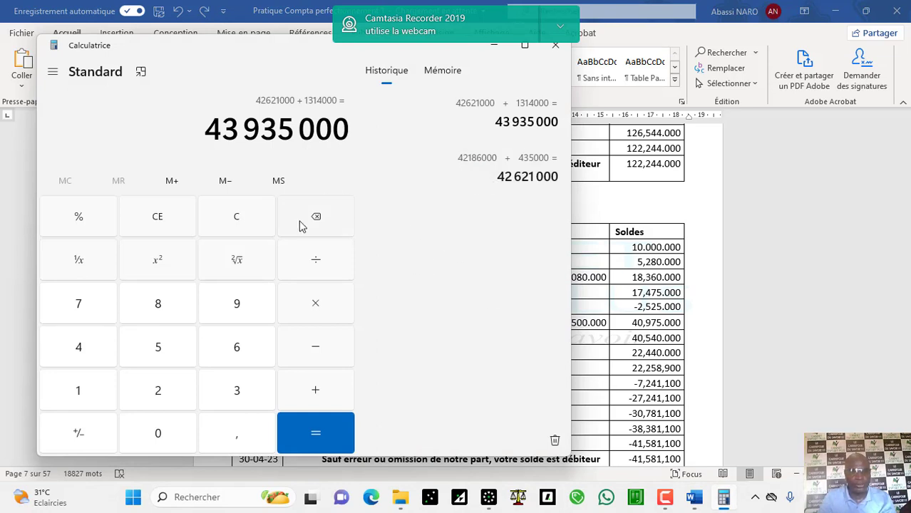
click(316, 347)
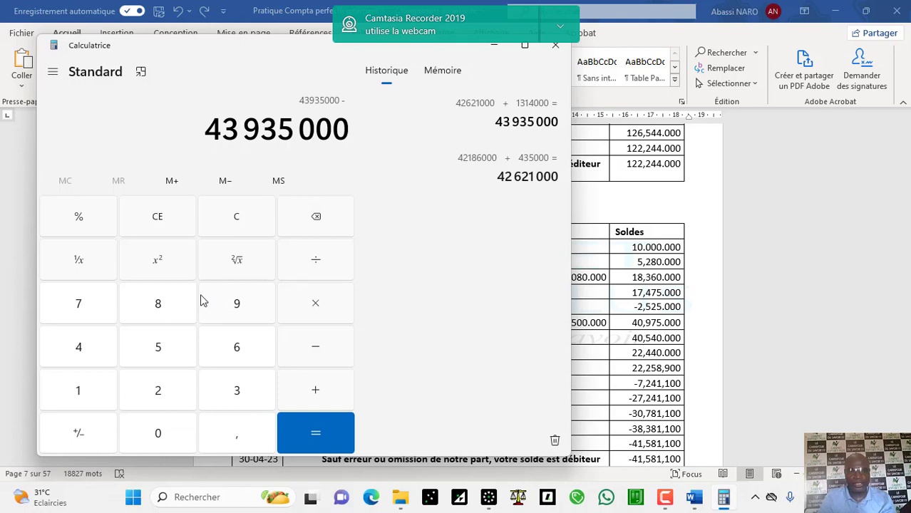
click(83, 345)
click(244, 394)
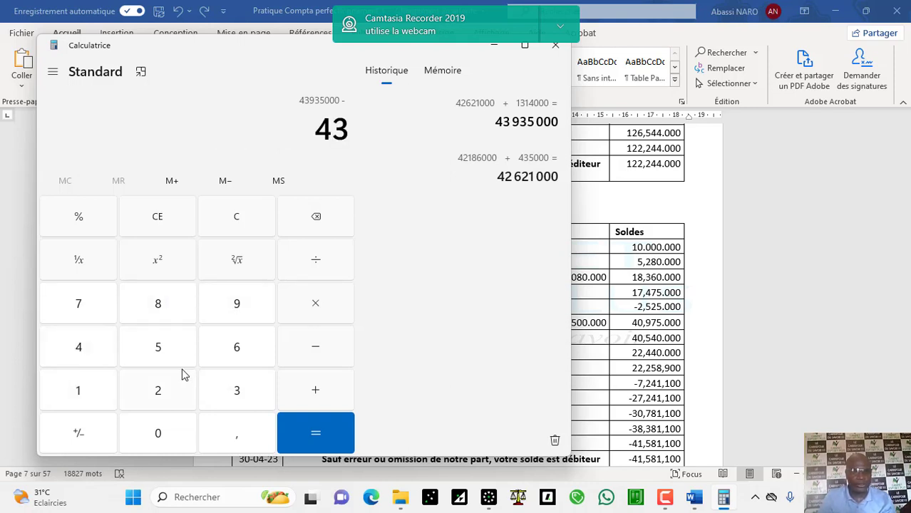
click(162, 362)
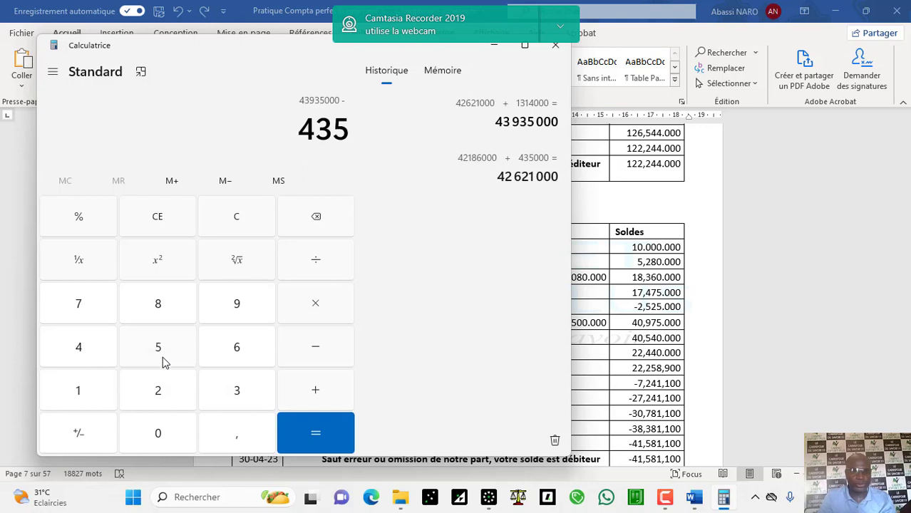
click(308, 432)
click(308, 432)
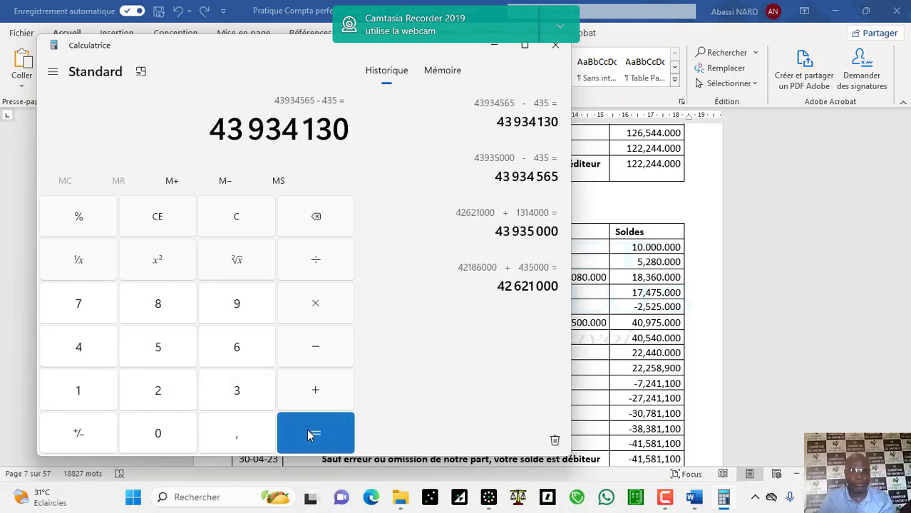
click(236, 218)
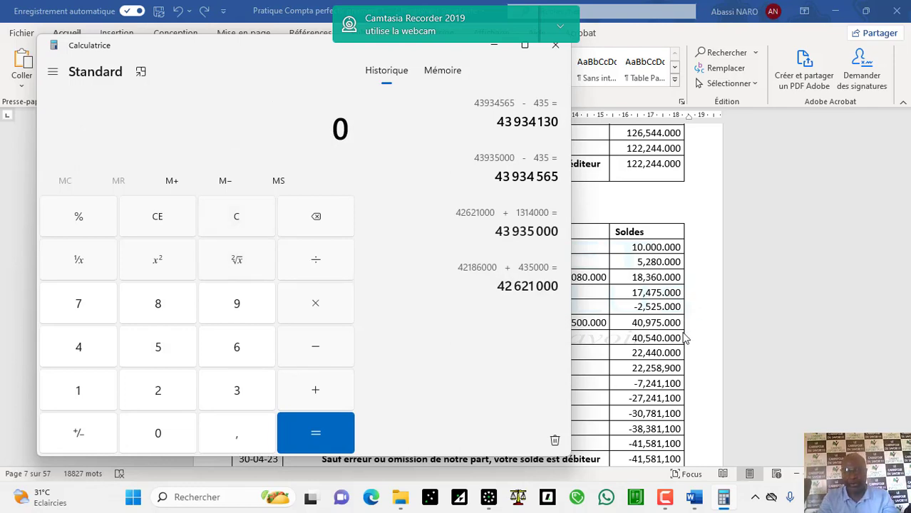
Step: Total 42 186 000 + 1 314 000 as 43 500 000, then minimize Calculator
click(489, 497)
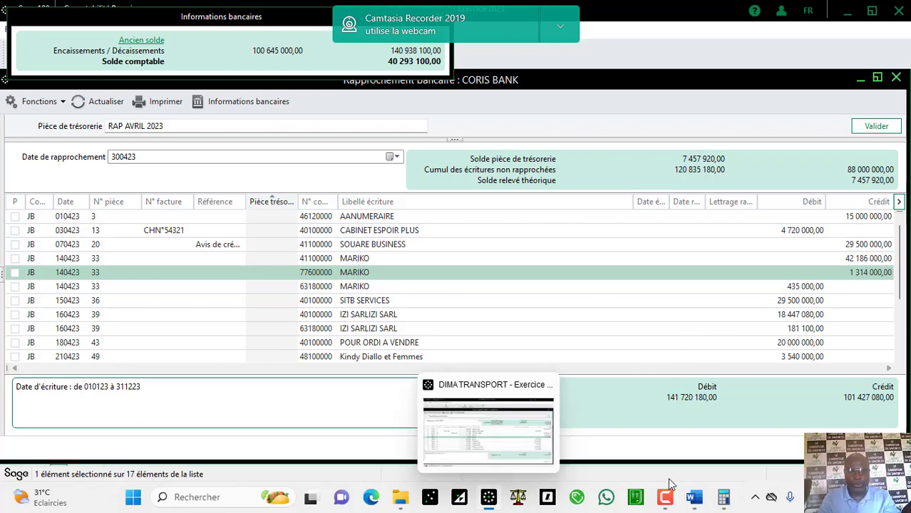
click(724, 498)
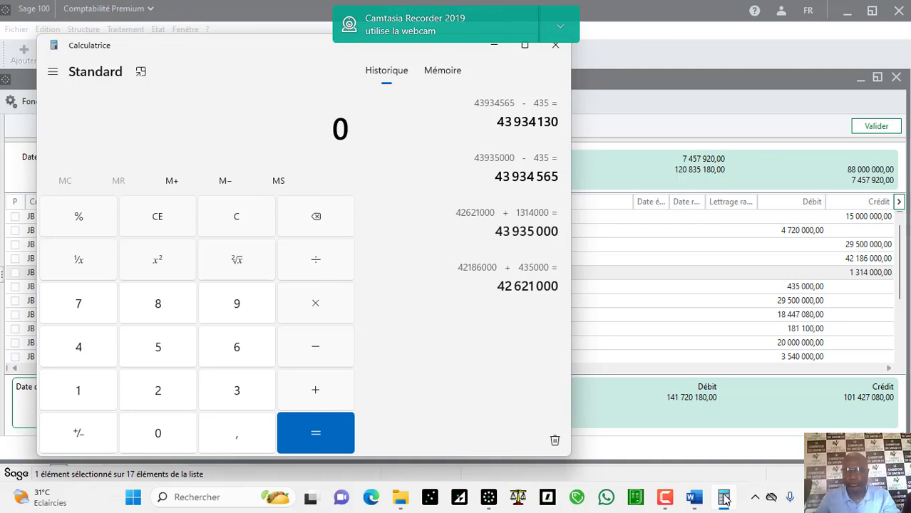
text(4)
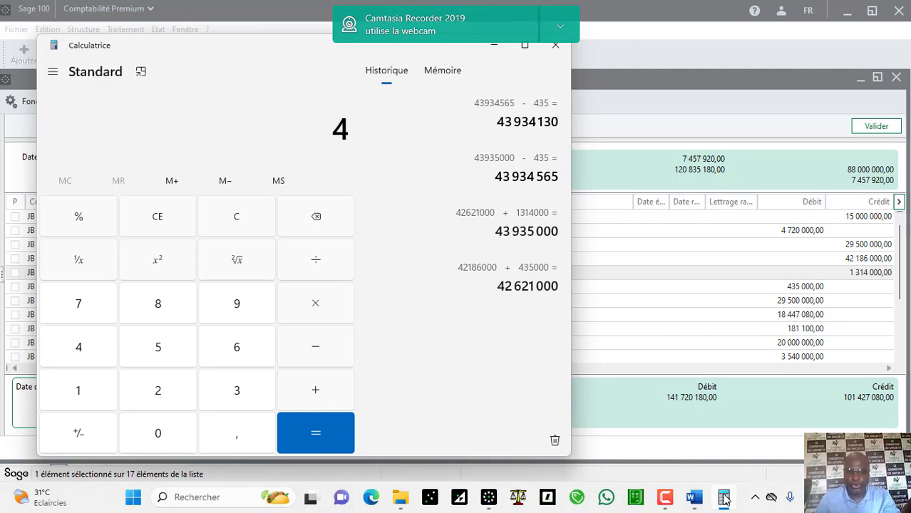
text(2 186 )
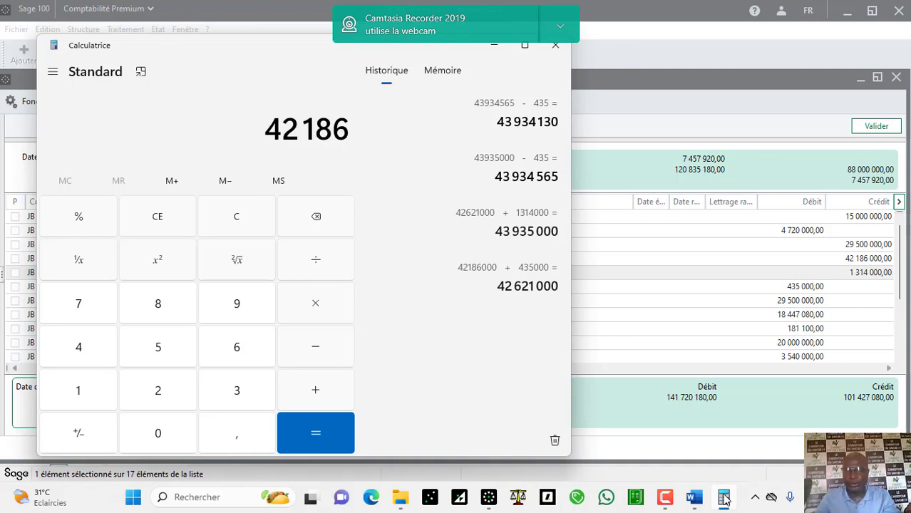
text(000)
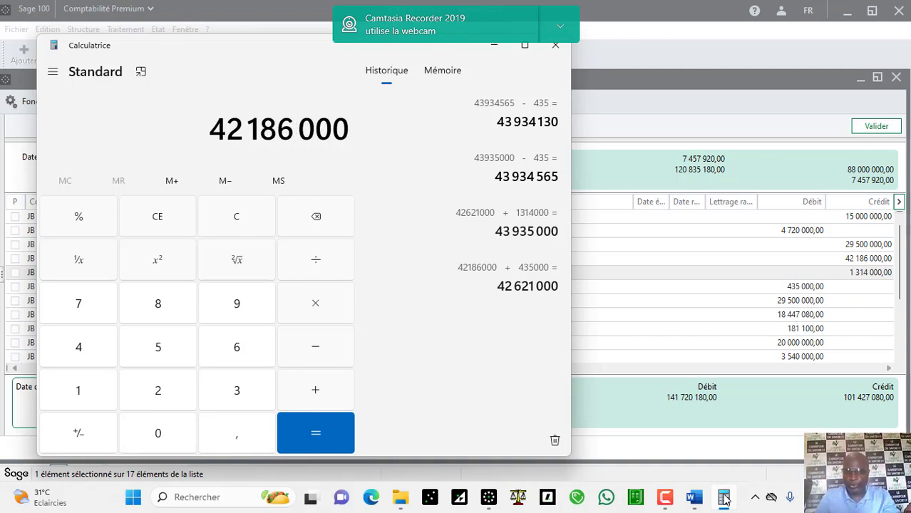
key(plus)
text(1)
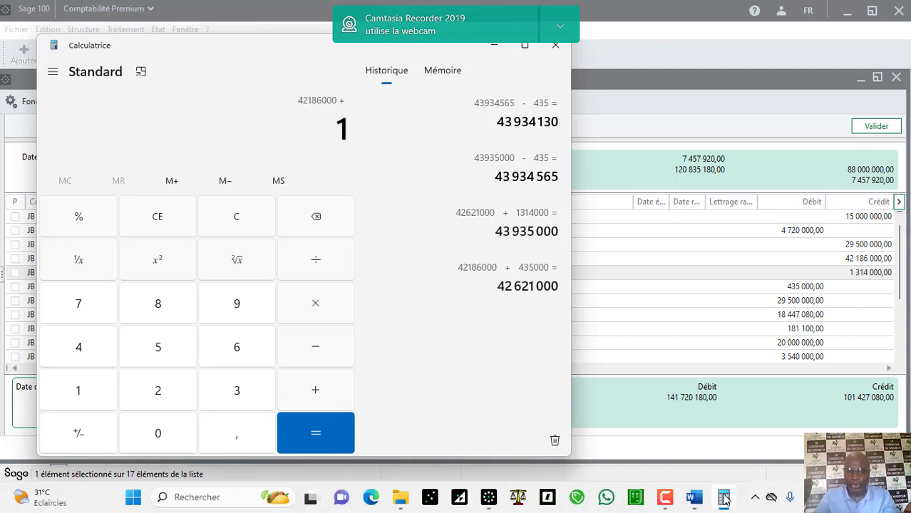
text( 314 000)
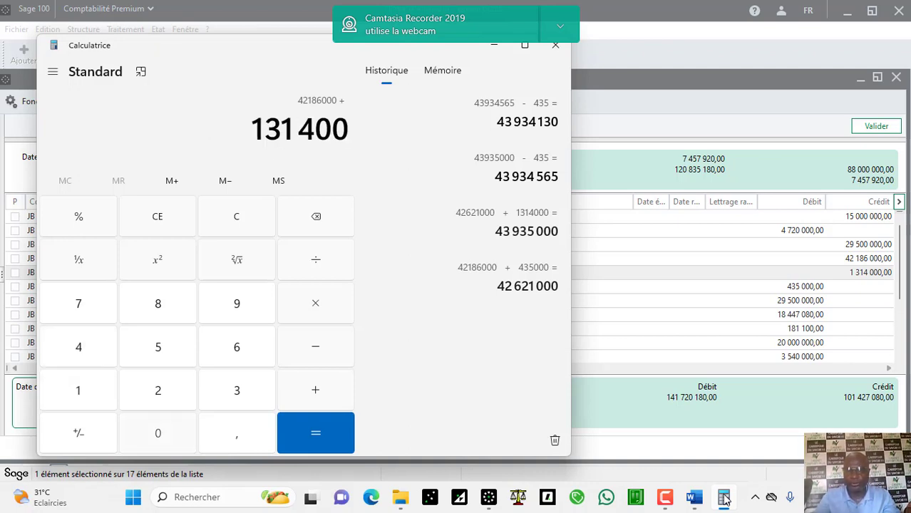
key(Return)
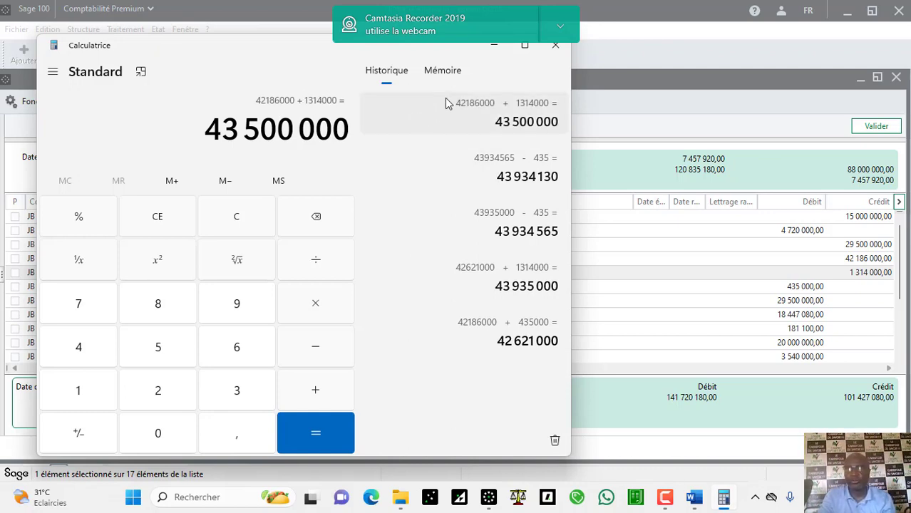
click(495, 48)
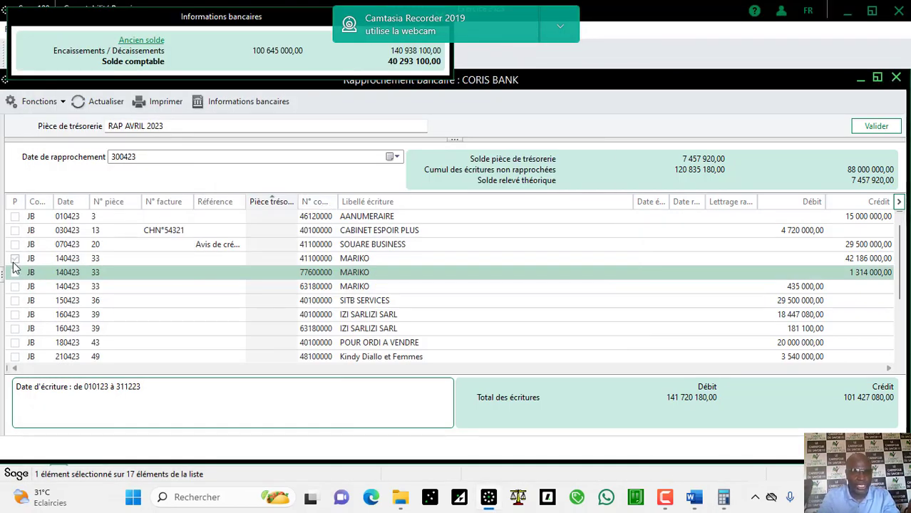
Step: Tick the MARIKO 42 186 000 and 1 314 000 lines, bringing the theoretical balance to 36 042 080,00
click(14, 260)
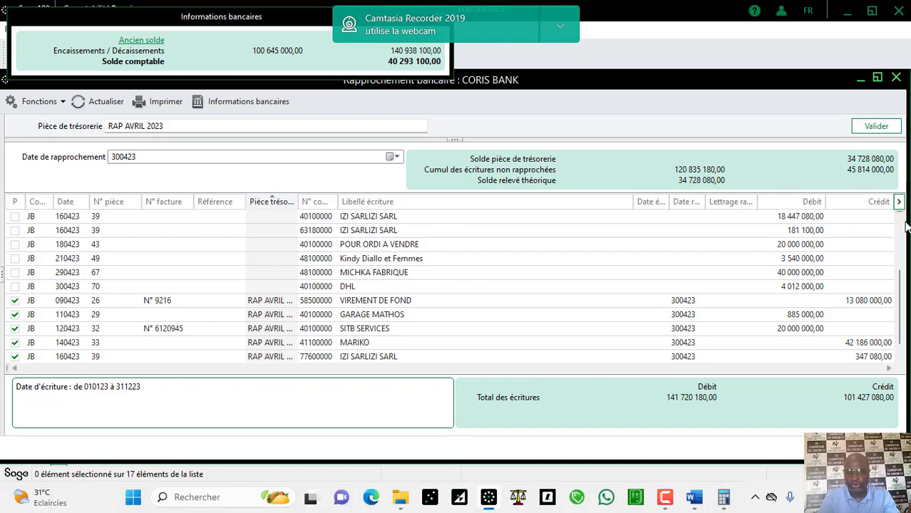
scroll(902, 227, up, 2)
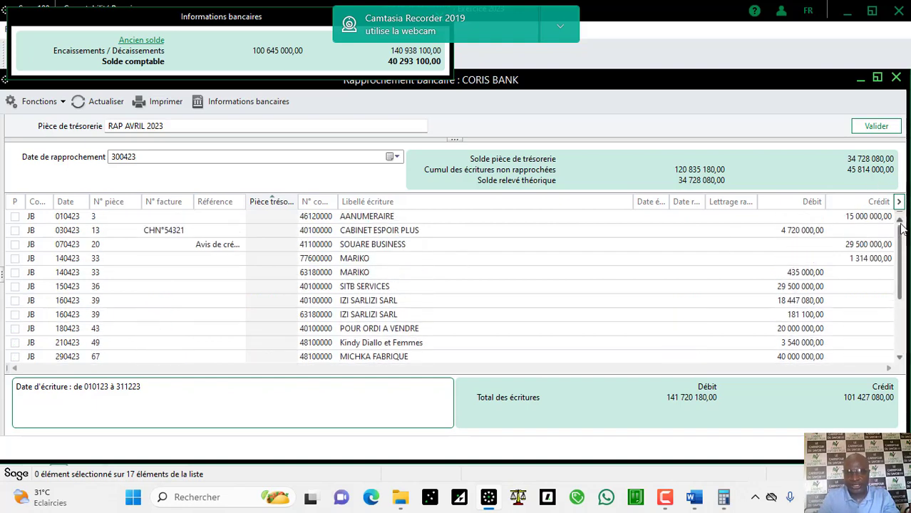
click(589, 261)
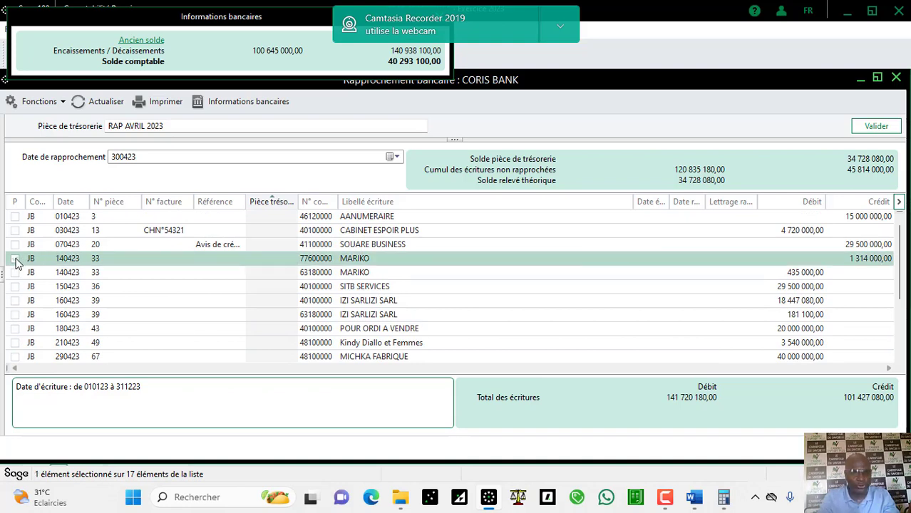
click(16, 259)
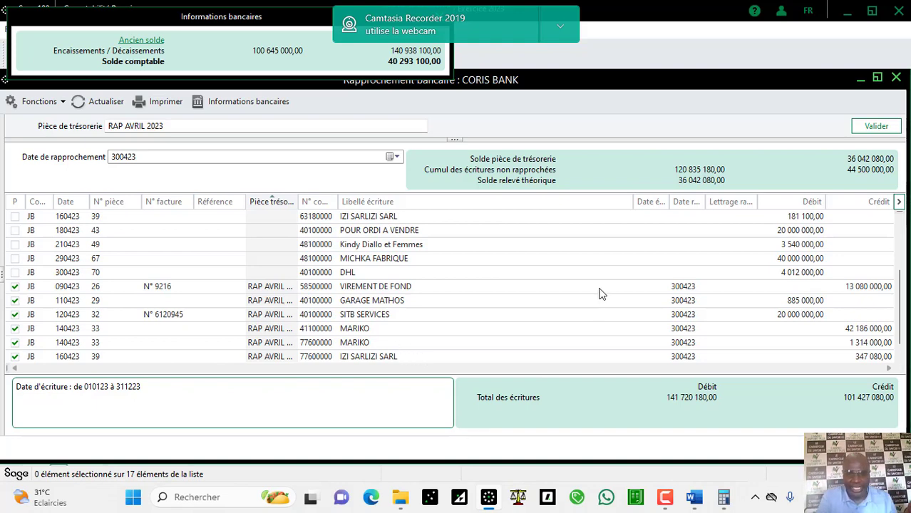
scroll(904, 271, up, 2)
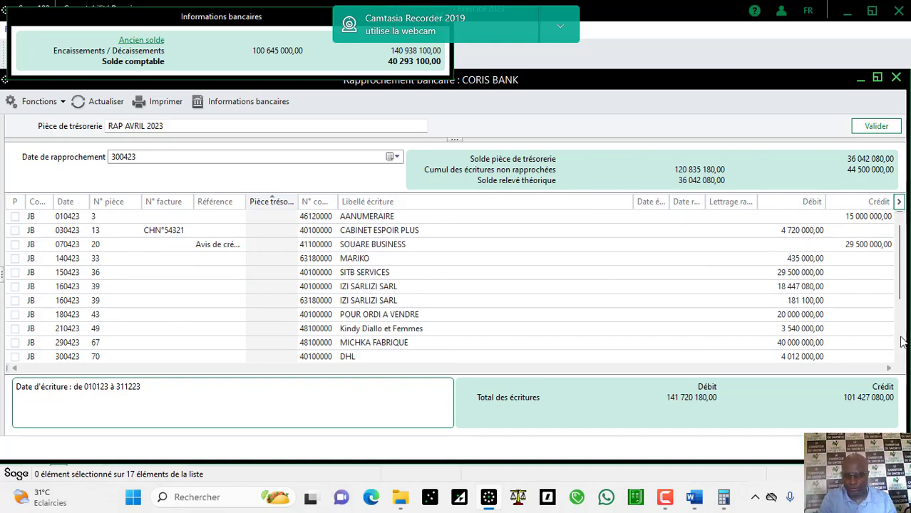
scroll(904, 343, down, 2)
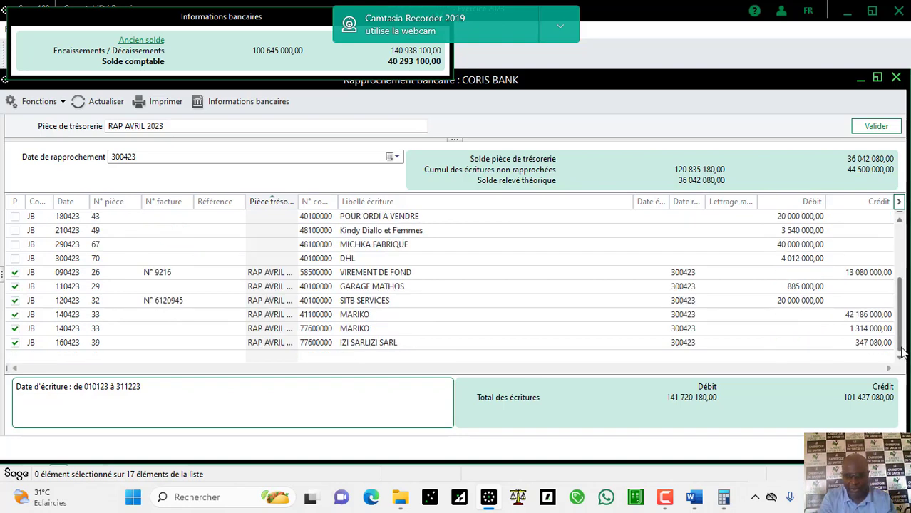
scroll(904, 257, up, 2)
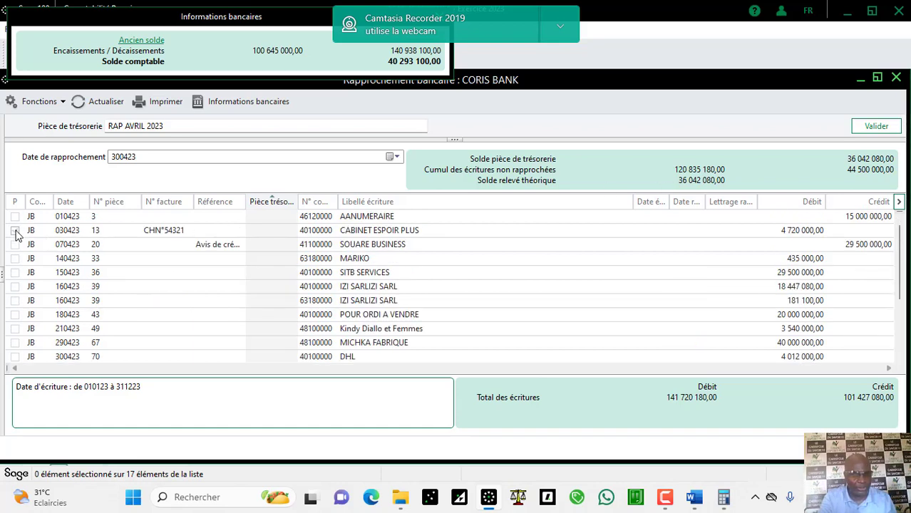
Step: Tick the CABINET ESPOIR PLUS cheque as reconciled and compare it with the Word statement
click(15, 231)
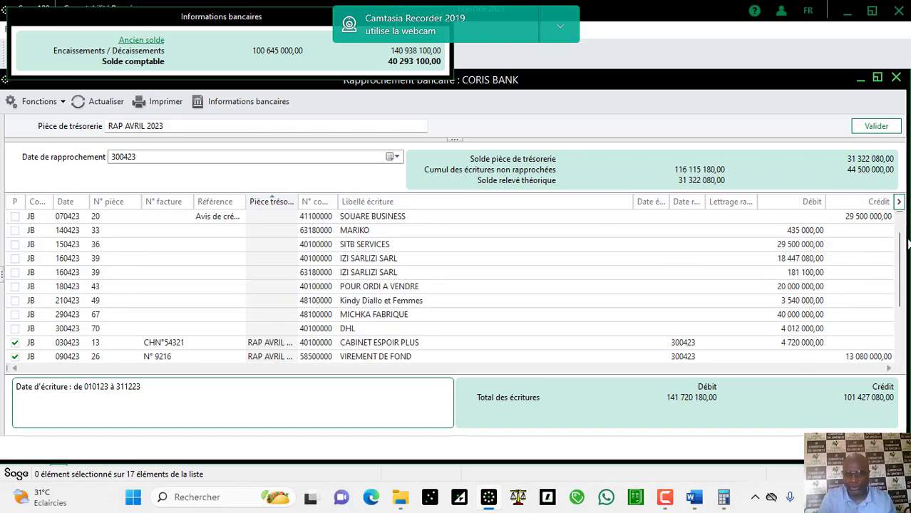
scroll(903, 230, up, 1)
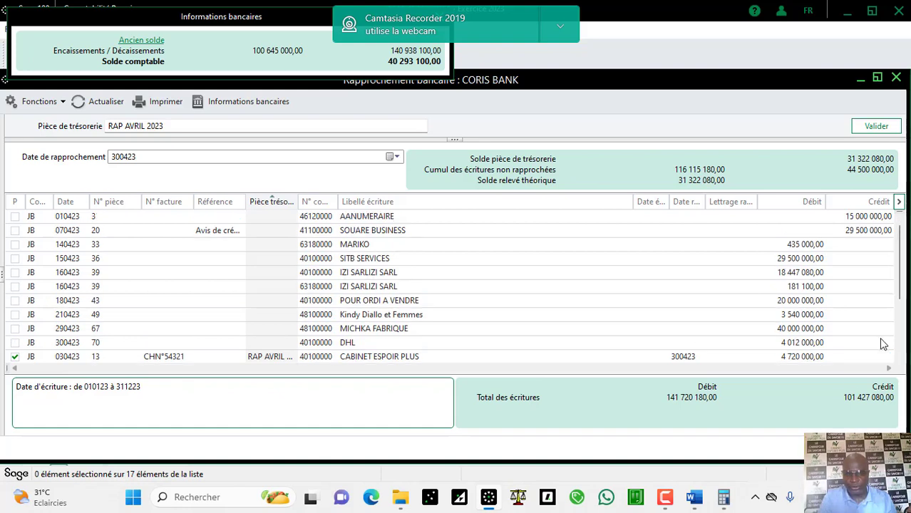
click(691, 499)
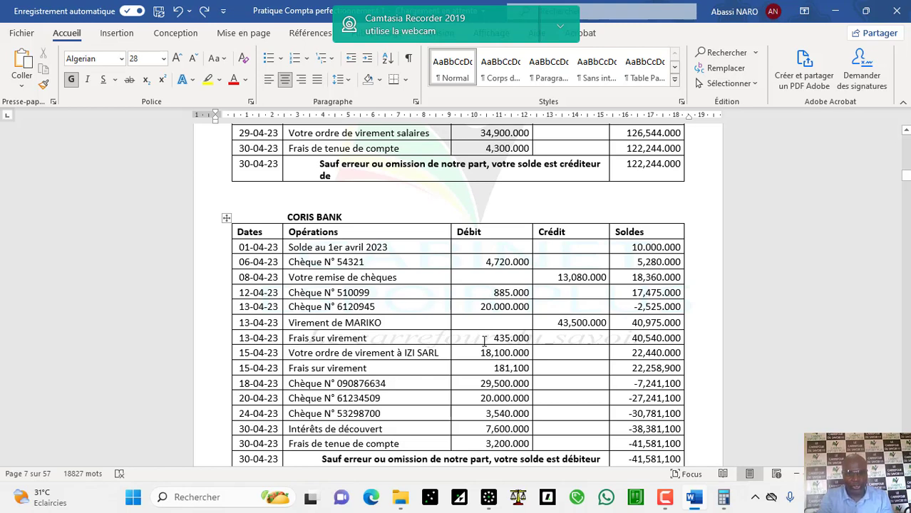
Step: Tick the MARIKO 435 000 fee line as reconciled and return to the Word statement
click(488, 497)
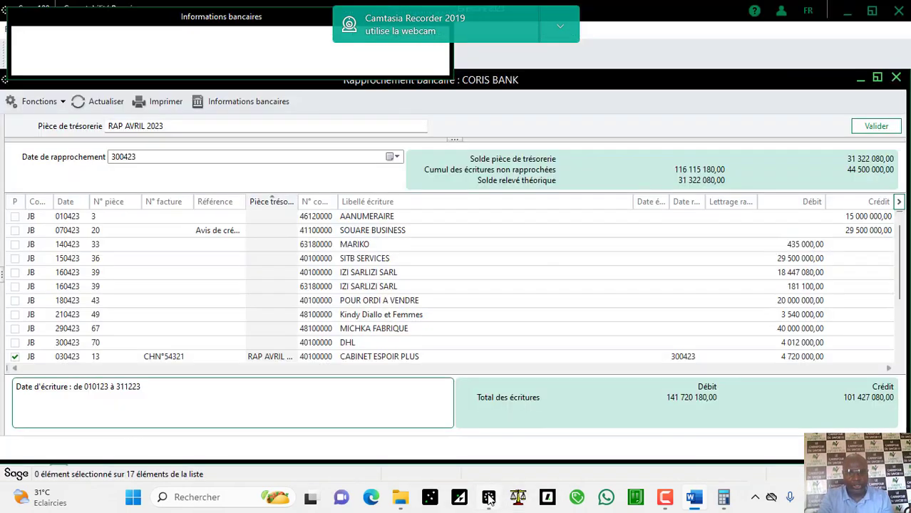
click(453, 251)
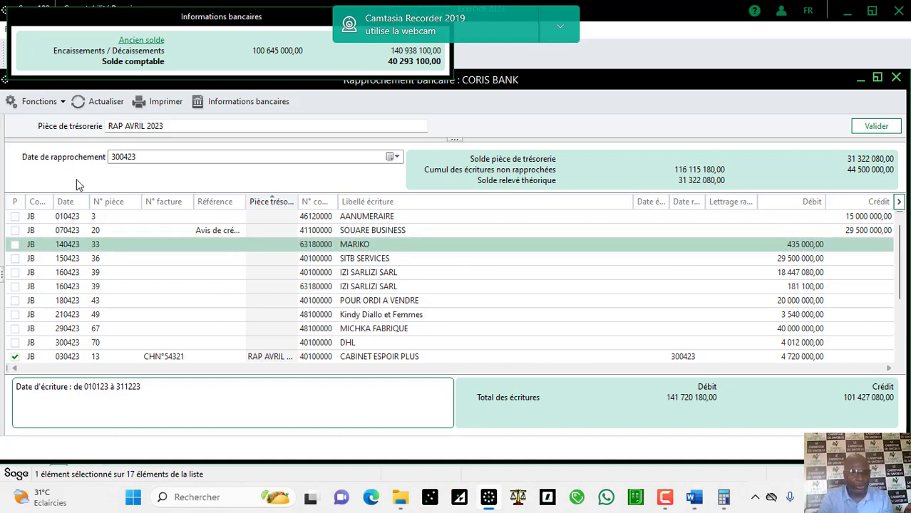
click(15, 244)
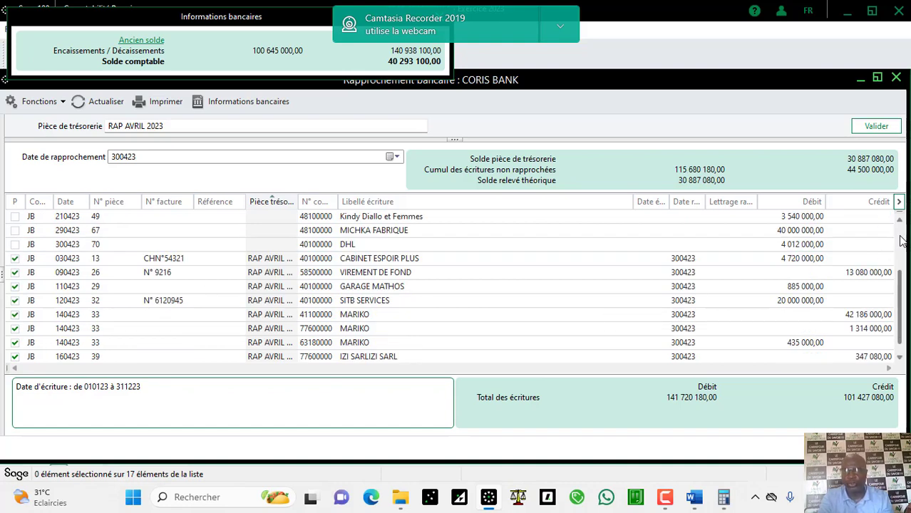
scroll(902, 241, up, 2)
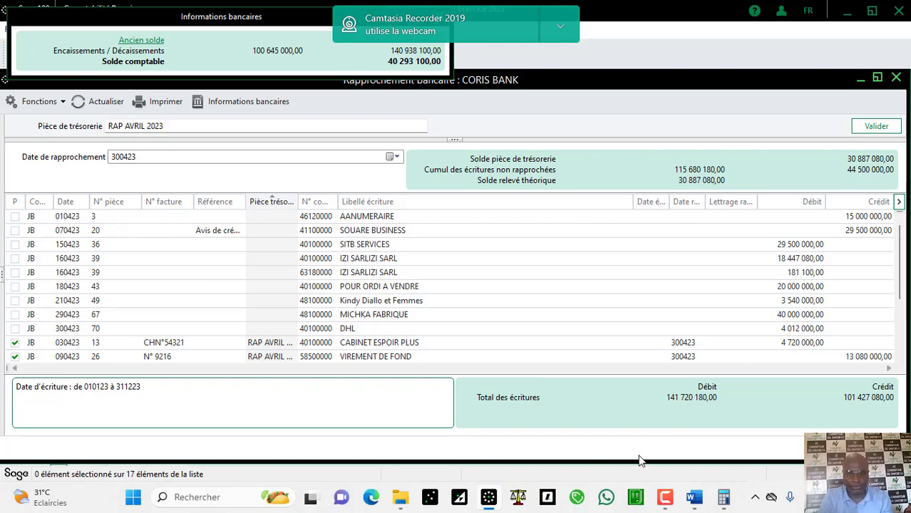
click(696, 503)
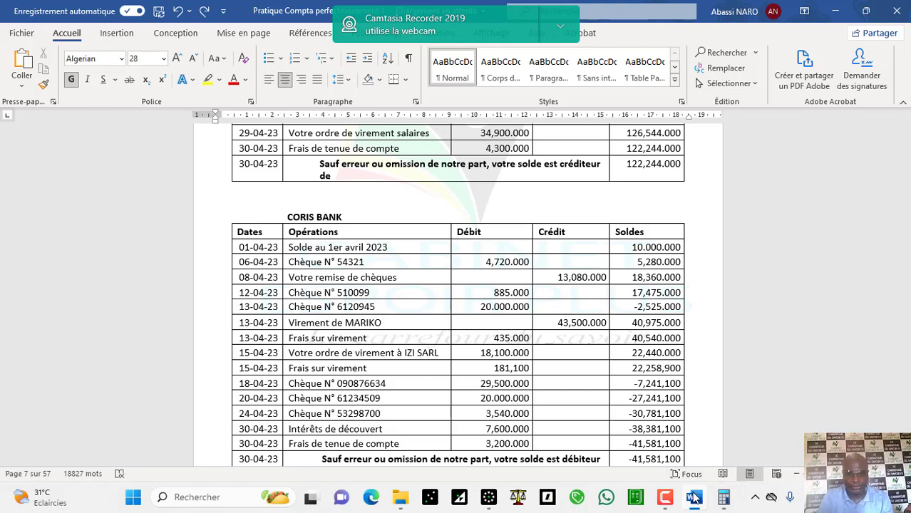
Step: Review the IZI SARL 181 100, POUR ORDI A VENDRE and 18 447 080 entries against the statement
click(489, 497)
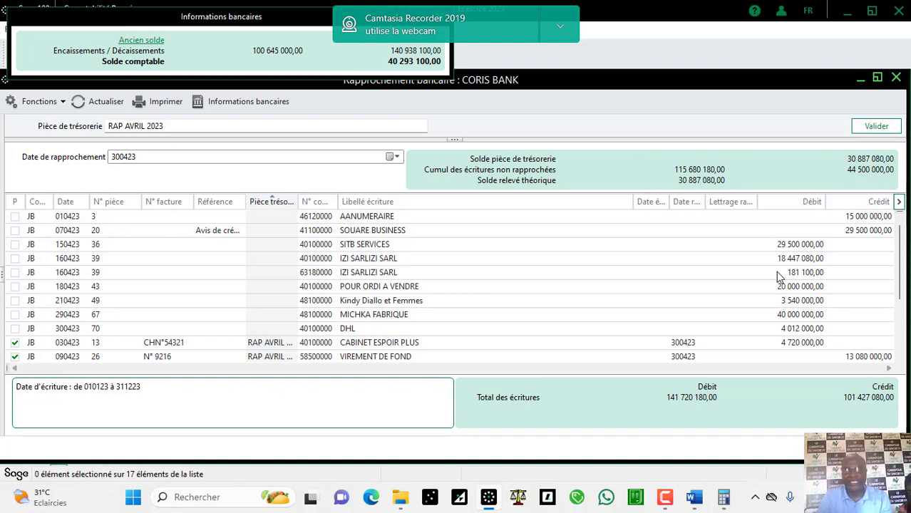
click(778, 275)
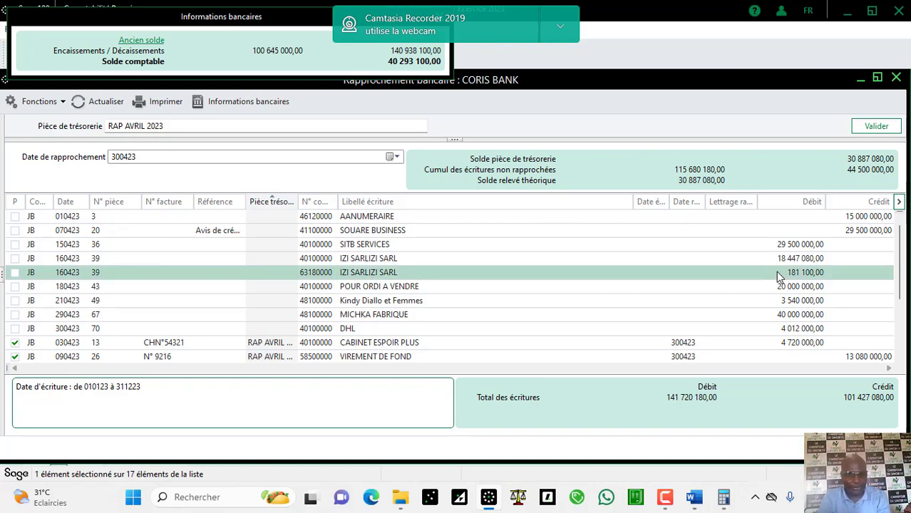
click(777, 287)
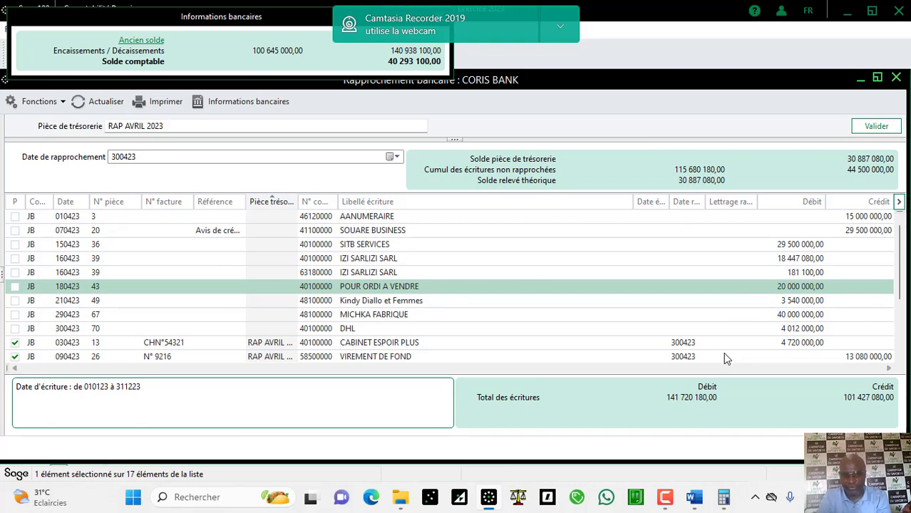
click(776, 261)
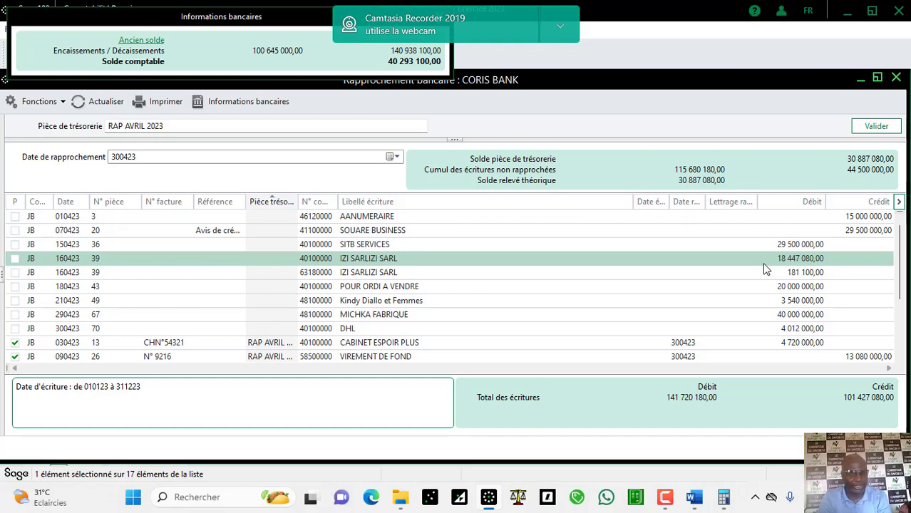
click(694, 499)
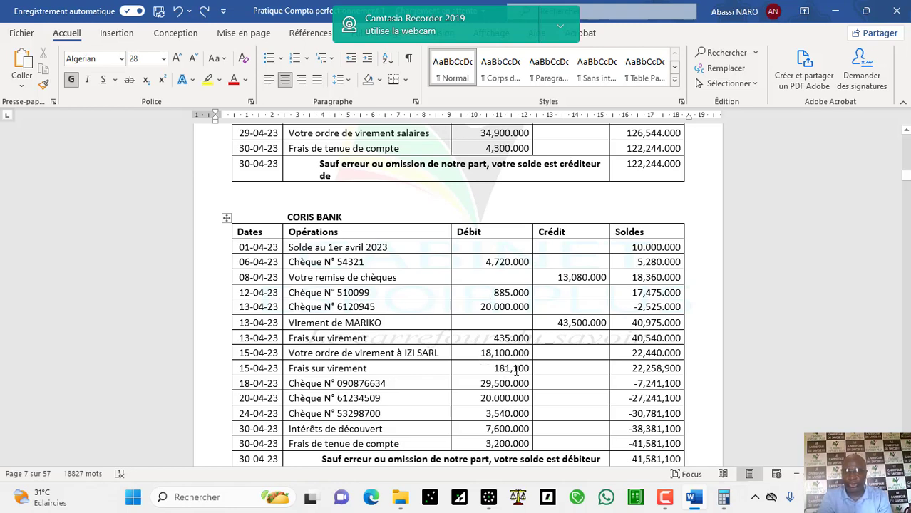
click(488, 496)
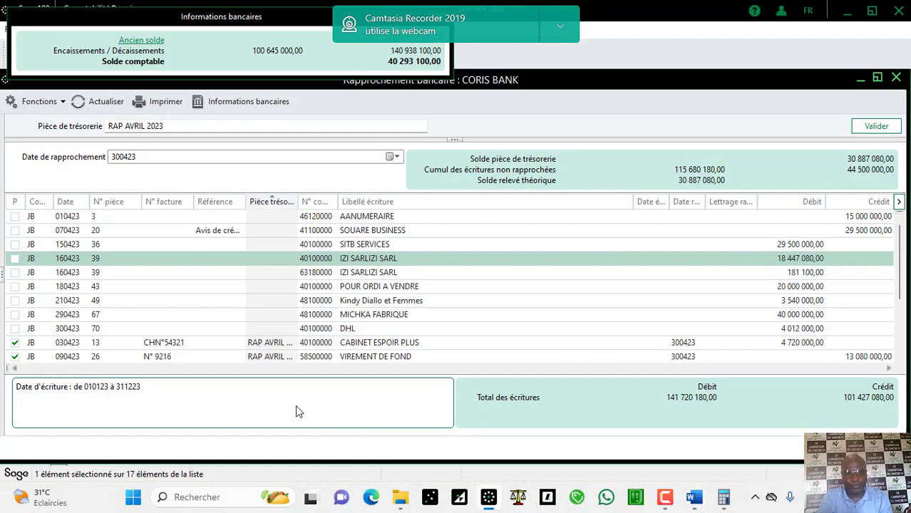
Step: Tick the IZI SARL 181 100 fee as reconciled and verify it against the Word statement
click(32, 276)
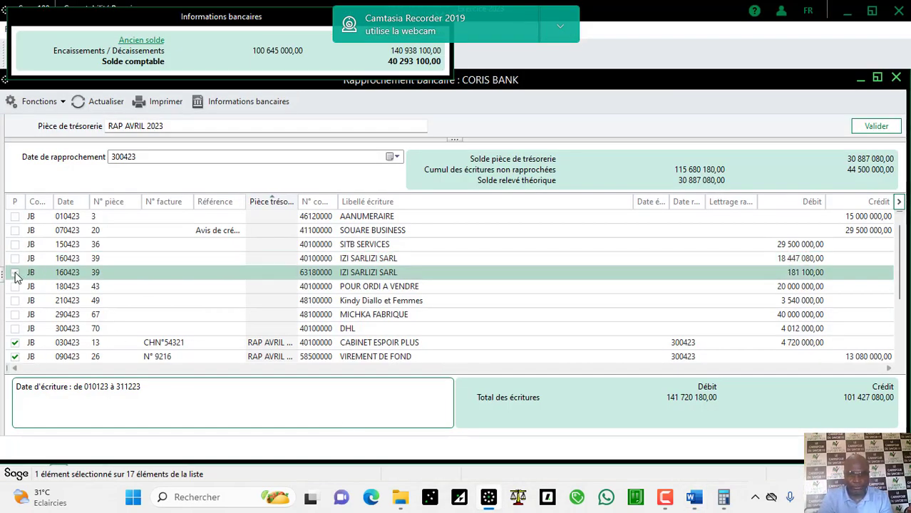
click(15, 274)
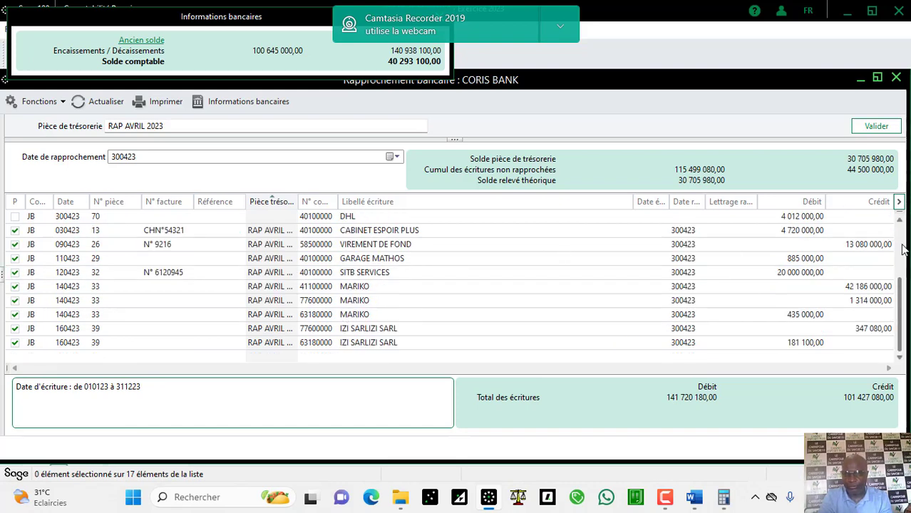
scroll(902, 247, up, 3)
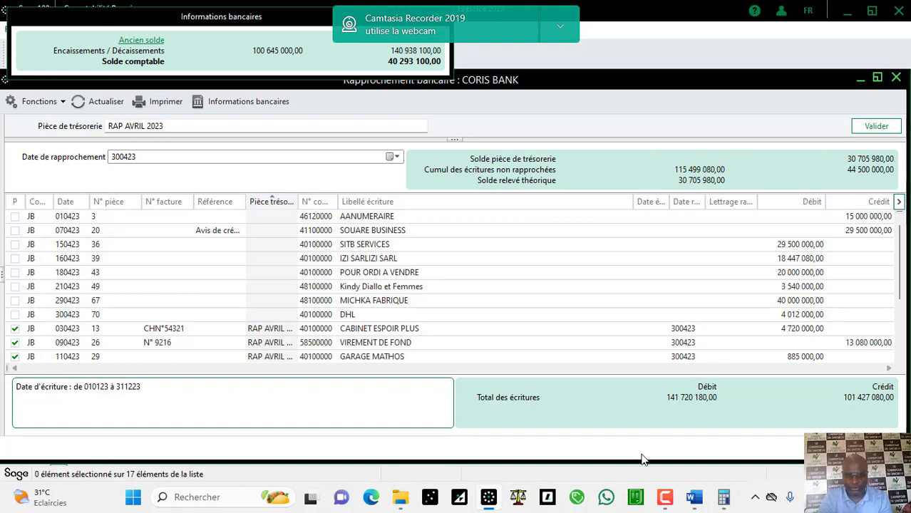
click(697, 501)
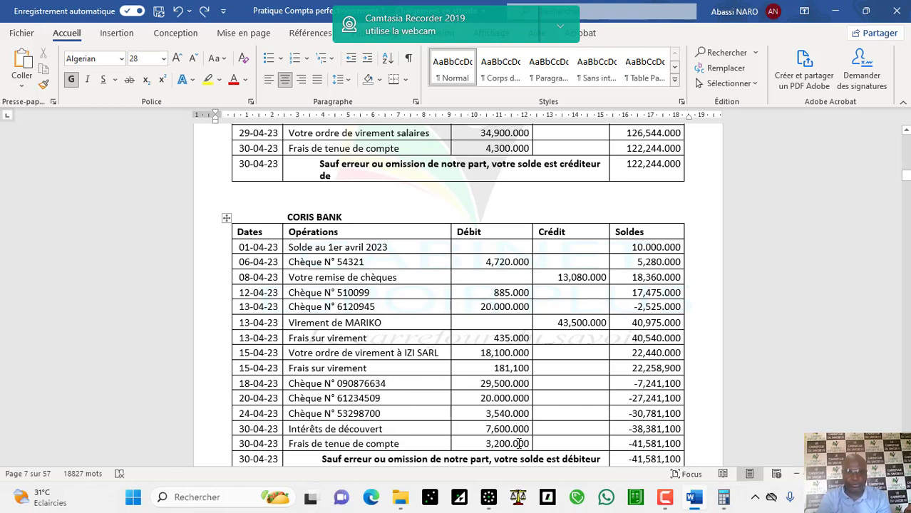
mouse_move(693, 502)
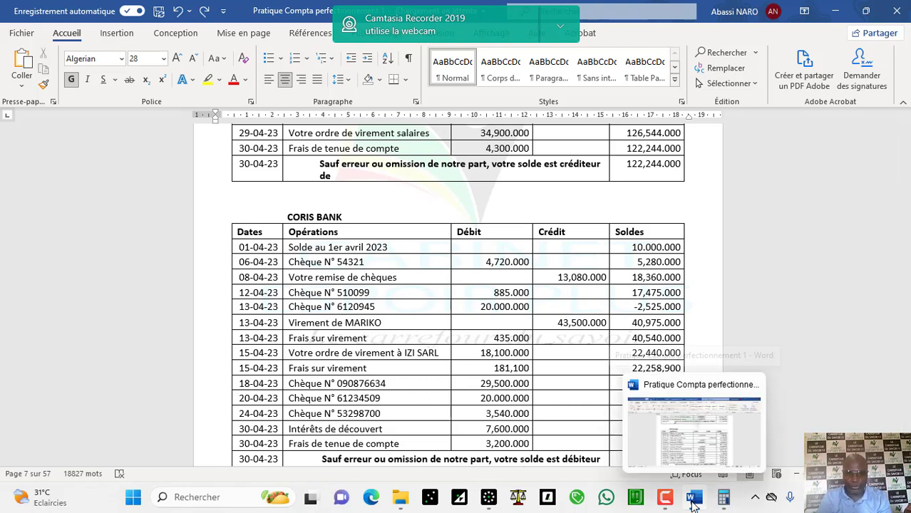
click(489, 499)
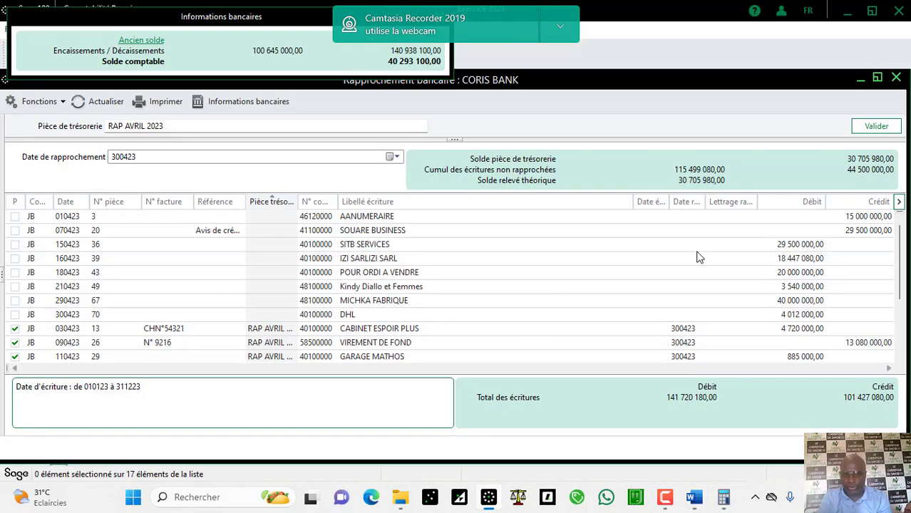
Step: Tick the 15 April SITB SERVICES 29 500 000 payment, verify in Word, then select the 12 April entry
click(779, 247)
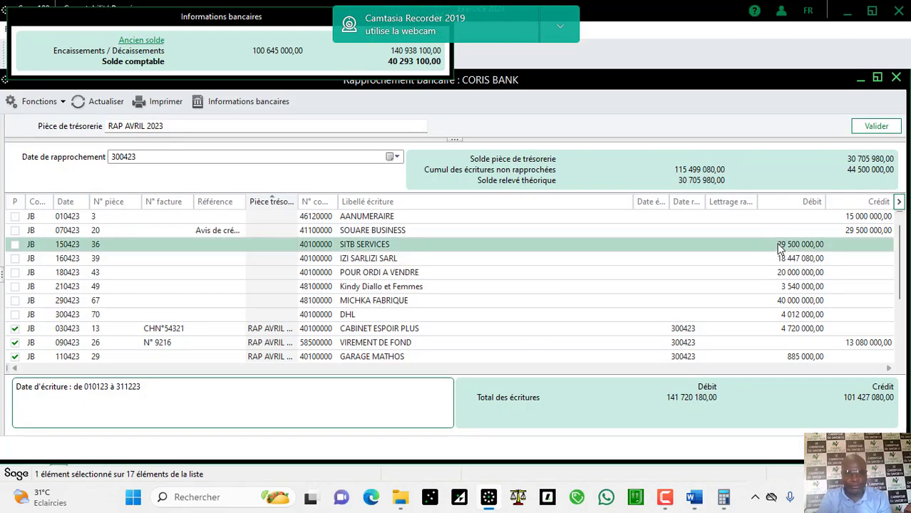
click(14, 246)
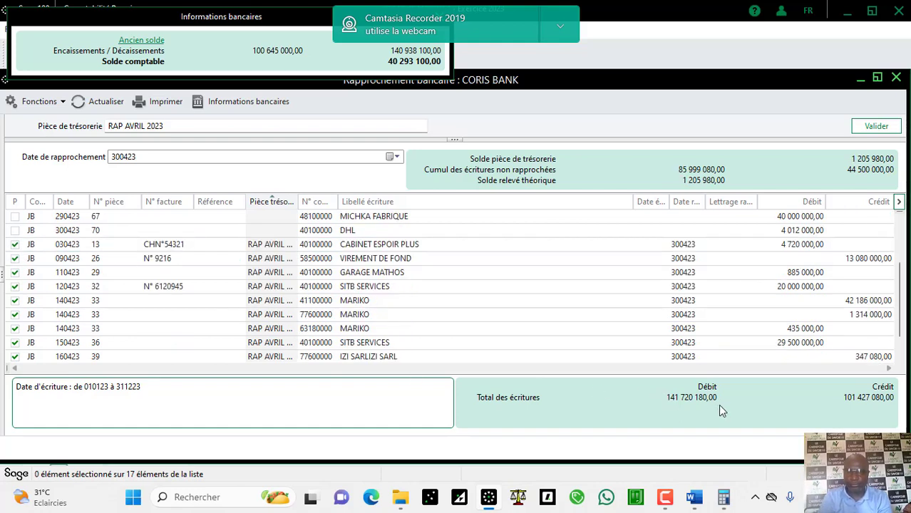
click(694, 497)
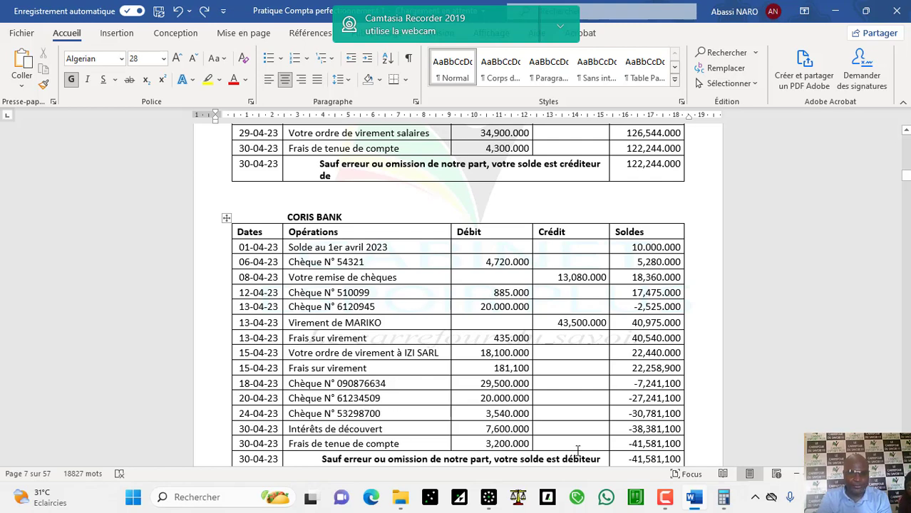
click(486, 502)
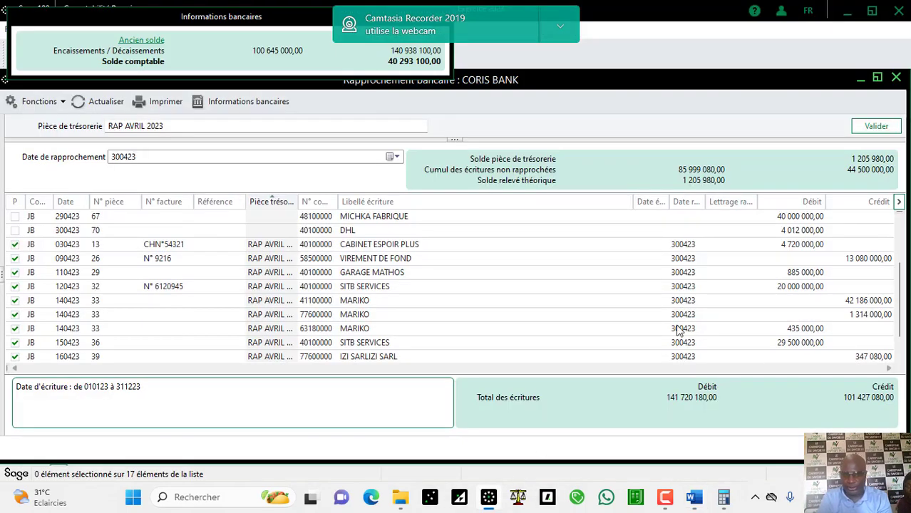
click(746, 291)
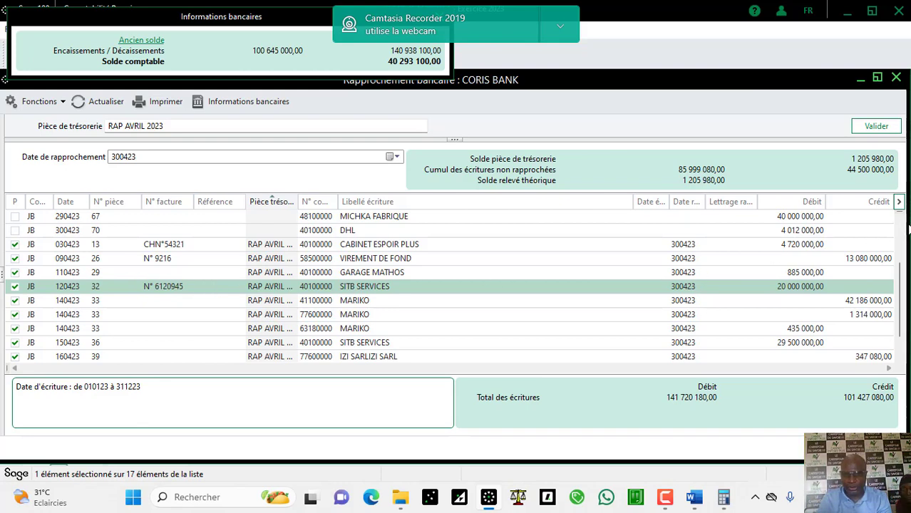
scroll(903, 235, up, 2)
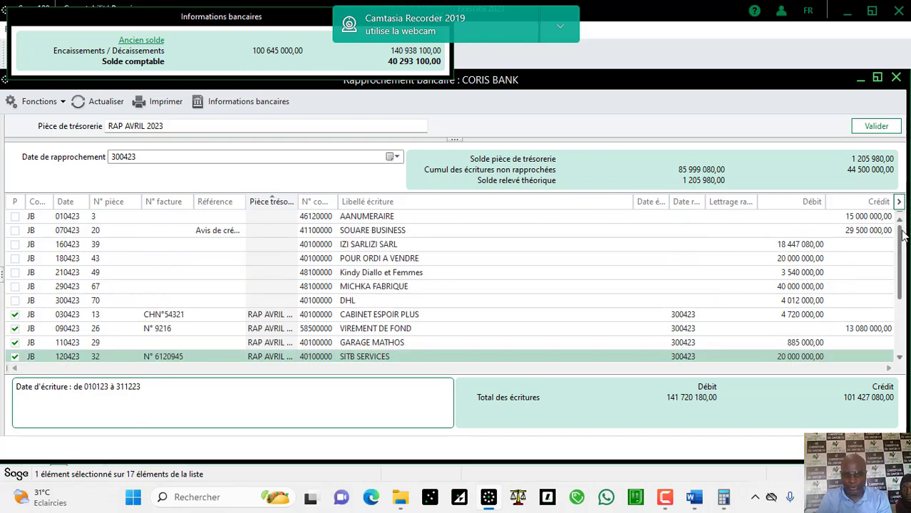
click(819, 261)
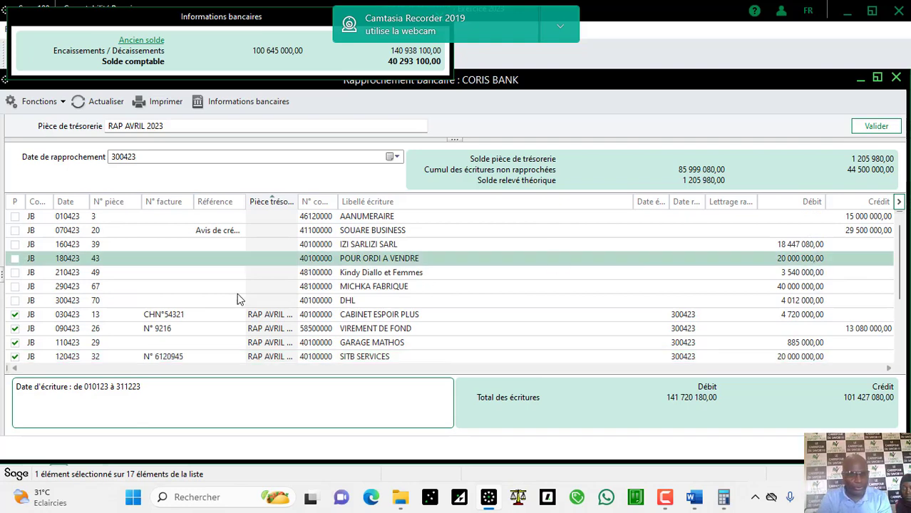
click(15, 262)
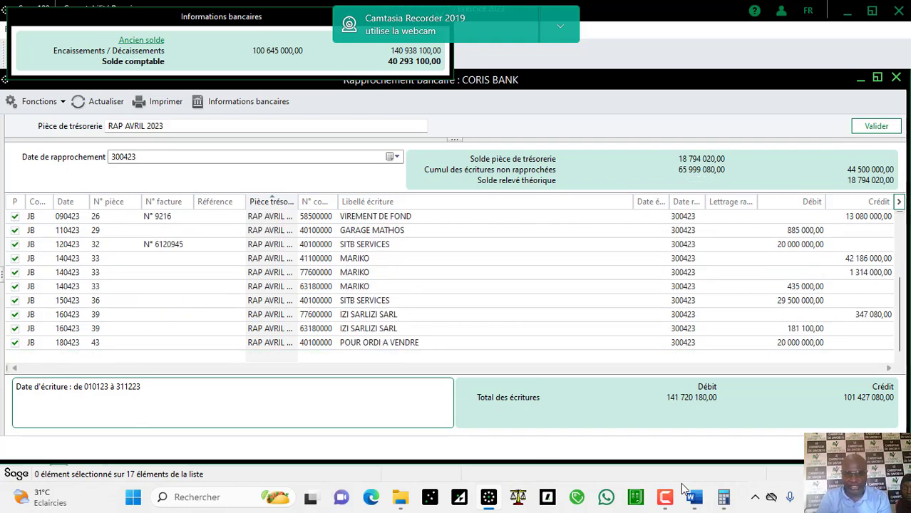
click(694, 497)
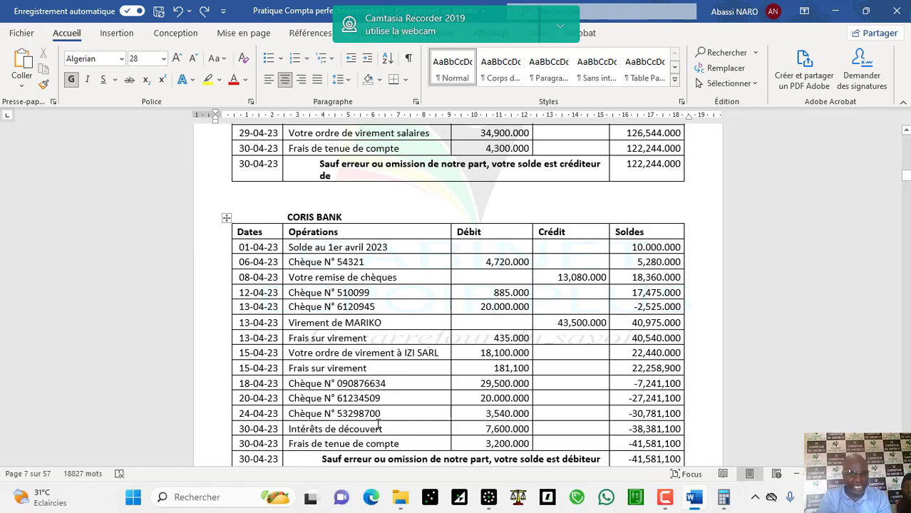
click(489, 500)
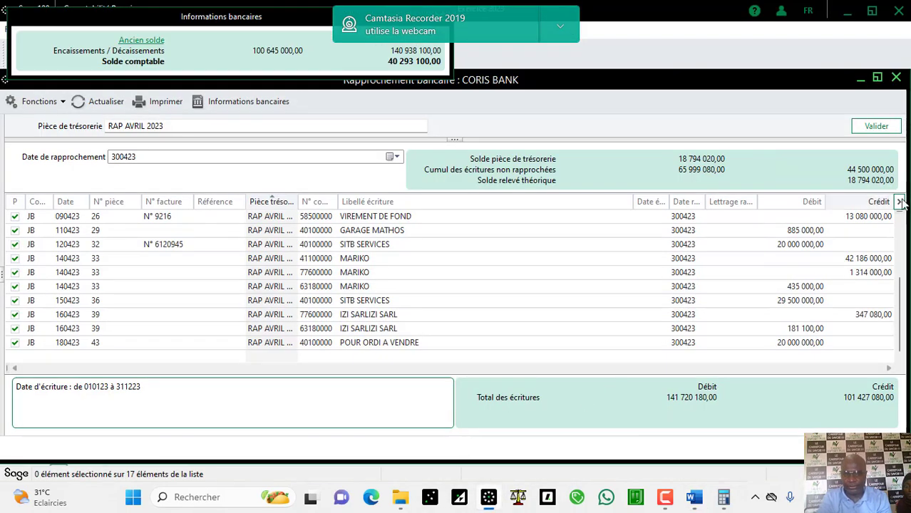
scroll(899, 256, up, 3)
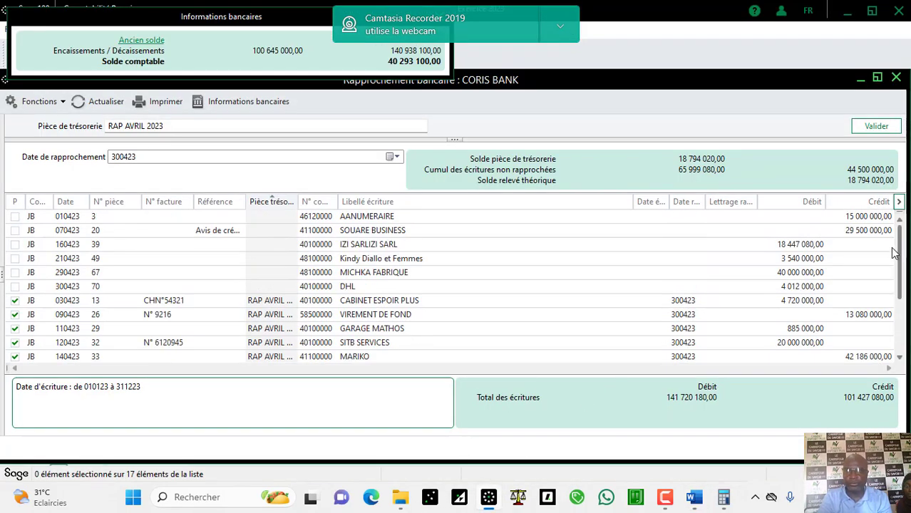
click(777, 261)
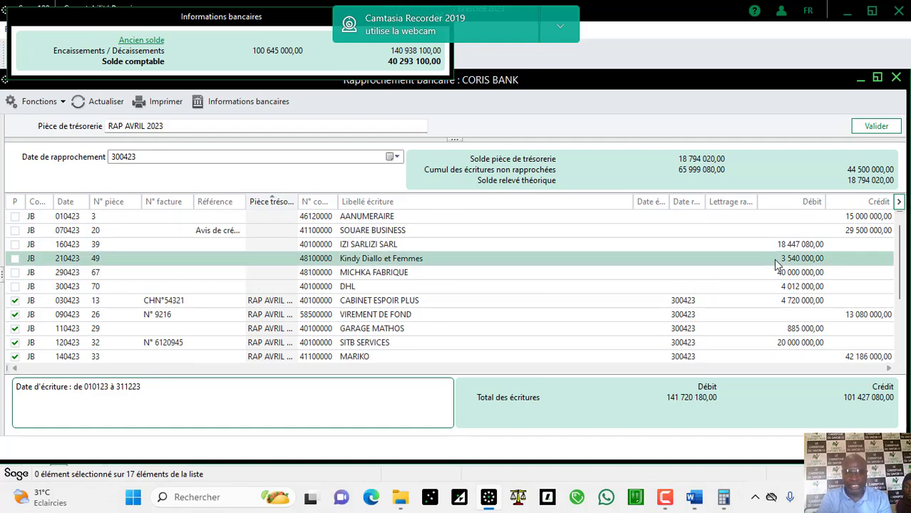
click(15, 258)
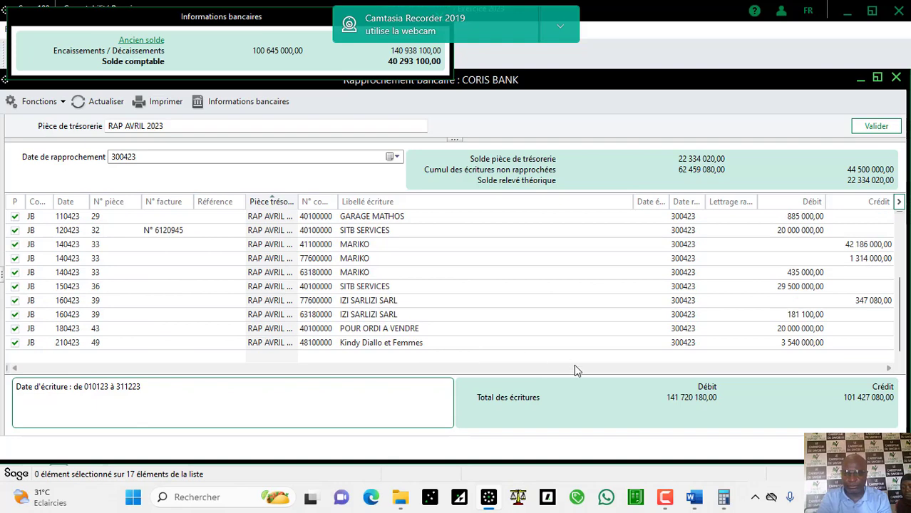
Step: Scroll the Word CORIS BANK statement down to its final fees and -41,581,100 closing balance
click(694, 499)
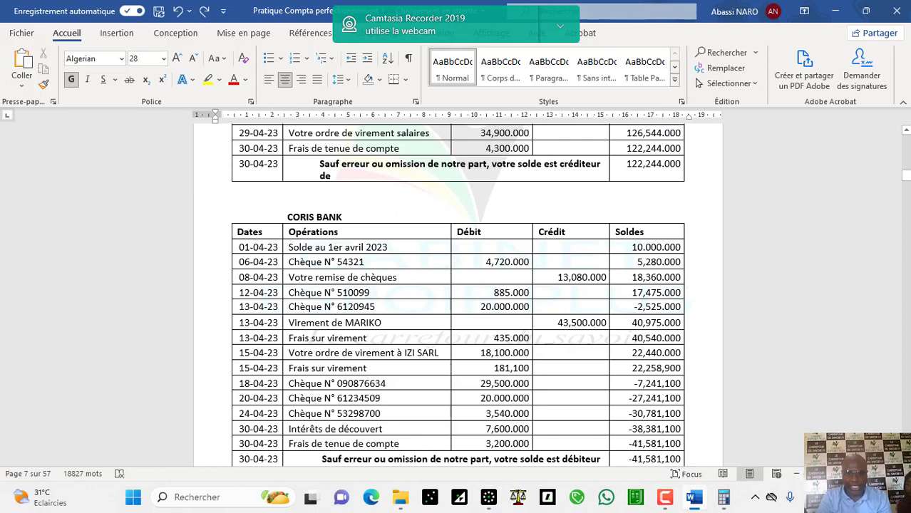
scroll(457, 294, down, 3)
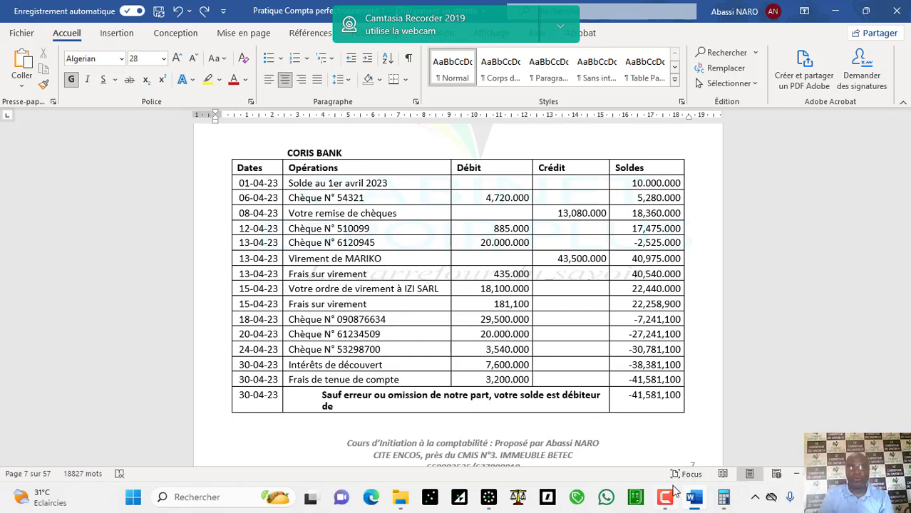
Step: Switch back to the CORIS BANK reconciliation and scroll up to the remaining unchecked entries
click(489, 498)
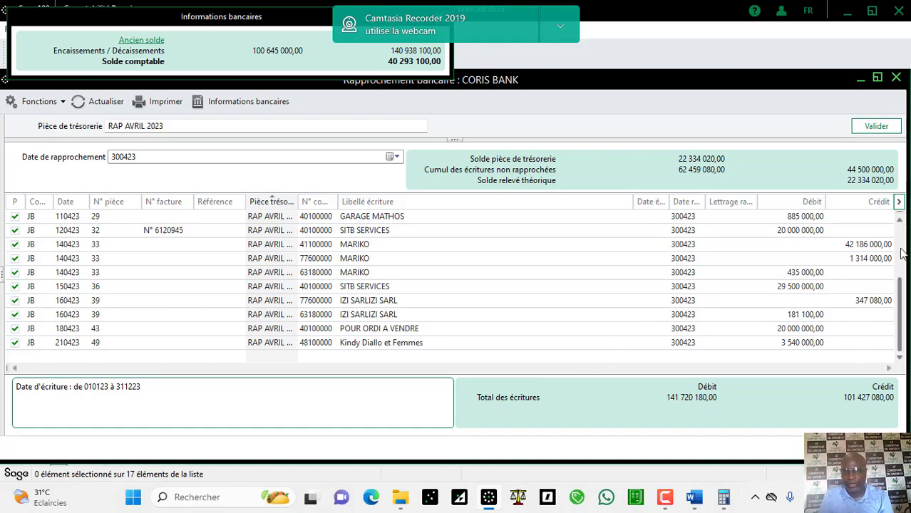
scroll(901, 253, up, 3)
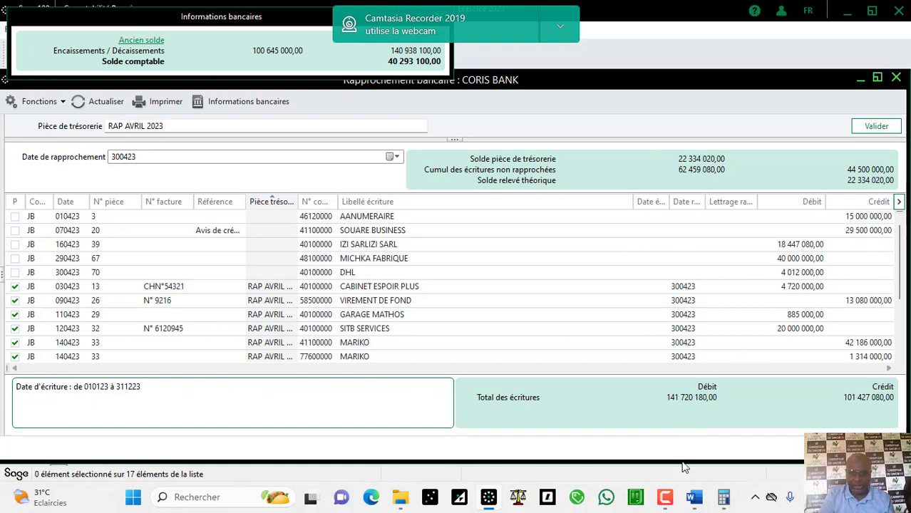
Step: Glance at the Word statement, then return to the CORIS BANK reconciliation and scroll through its unreconciled entries
click(691, 503)
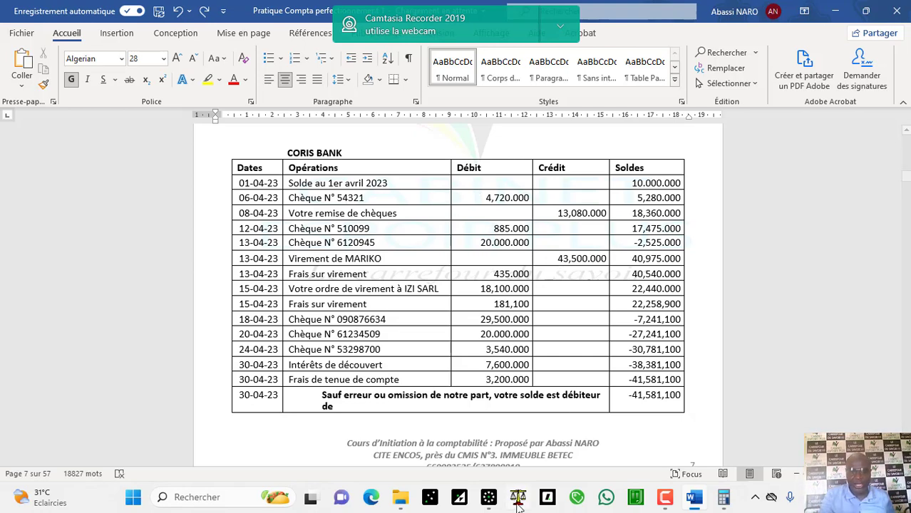
click(489, 501)
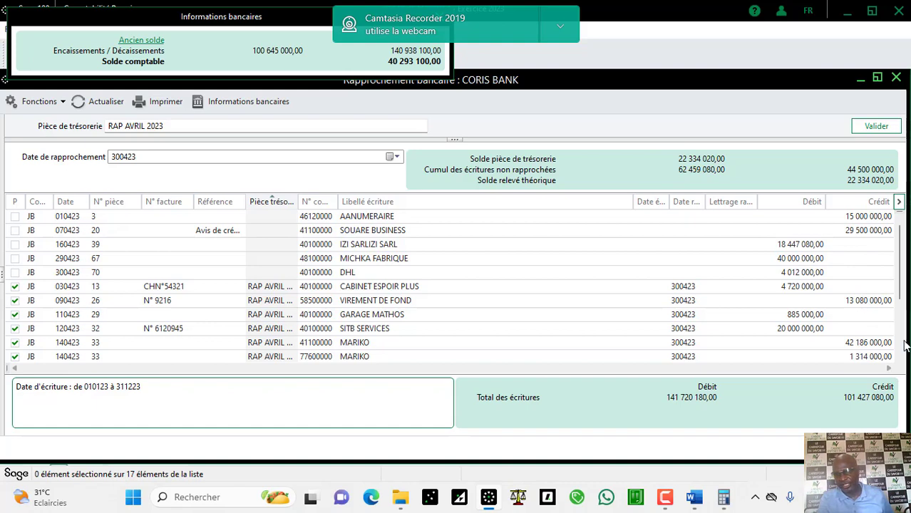
scroll(904, 346, down, 3)
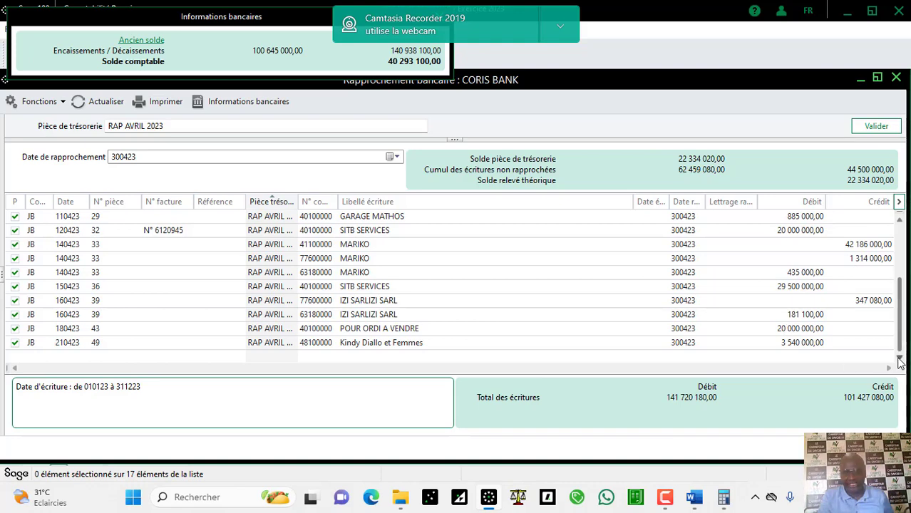
click(899, 240)
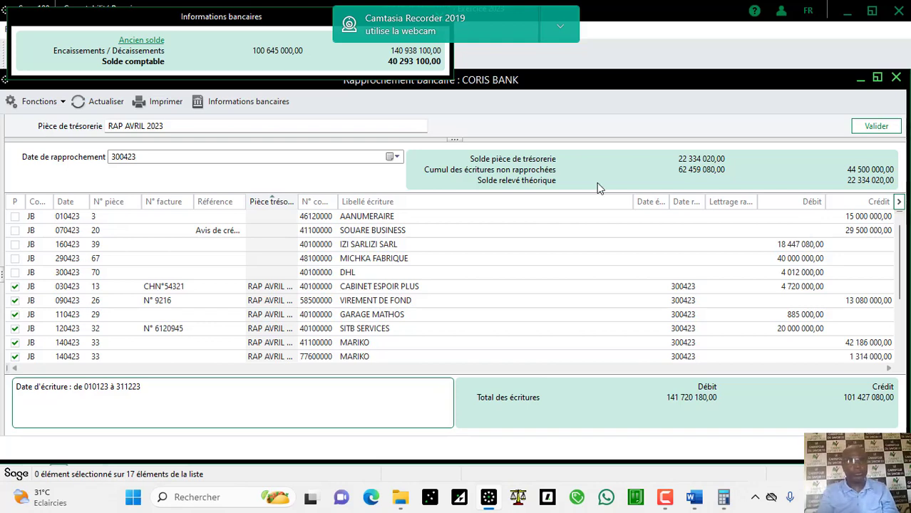
Step: Refresh the CORIS BANK list to drop reconciled entries, then validate the reconciliation
click(94, 102)
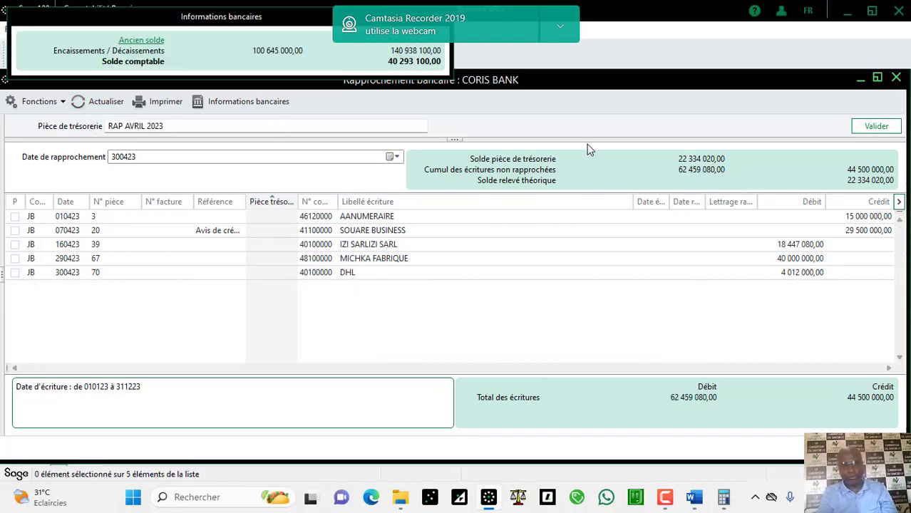
click(882, 129)
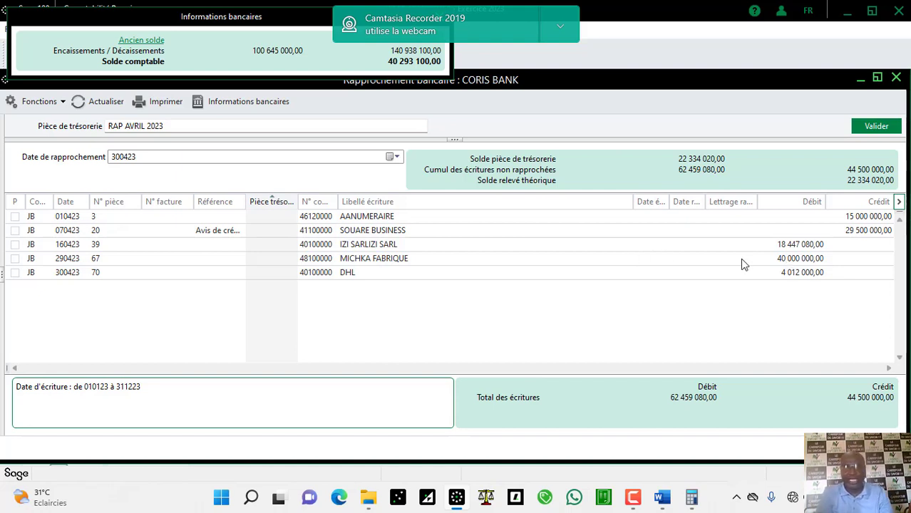
click(777, 246)
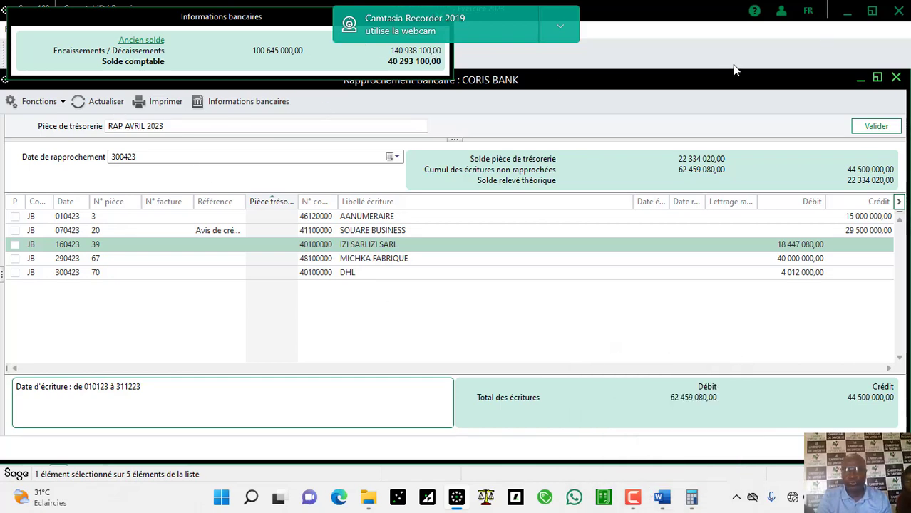
Step: Minimize the reconciliation, open and close the ECOBANK mai23 journal, then select the JOD and CORIS BANK avr.23 journals
click(858, 79)
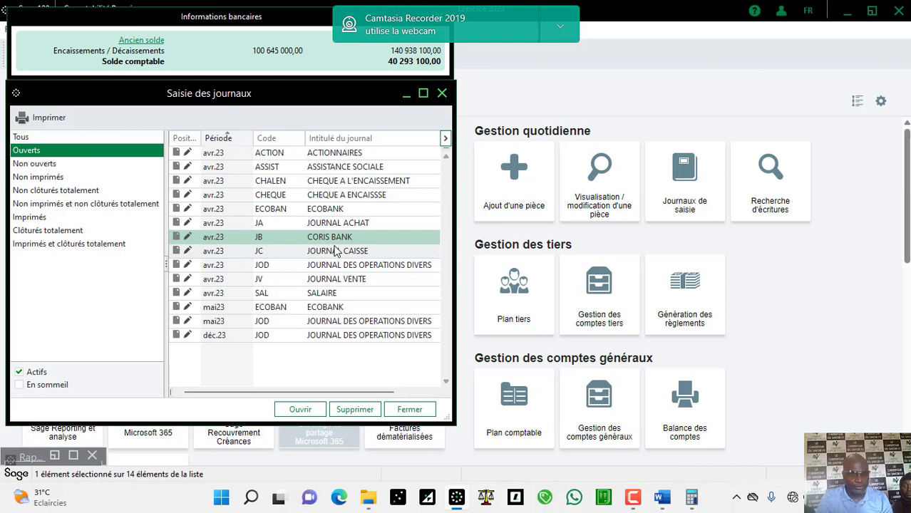
double_click(311, 306)
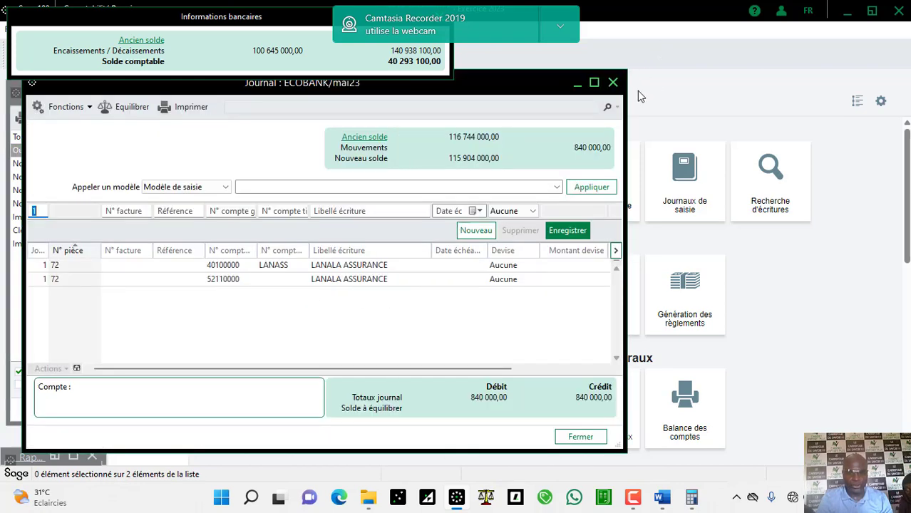
click(613, 82)
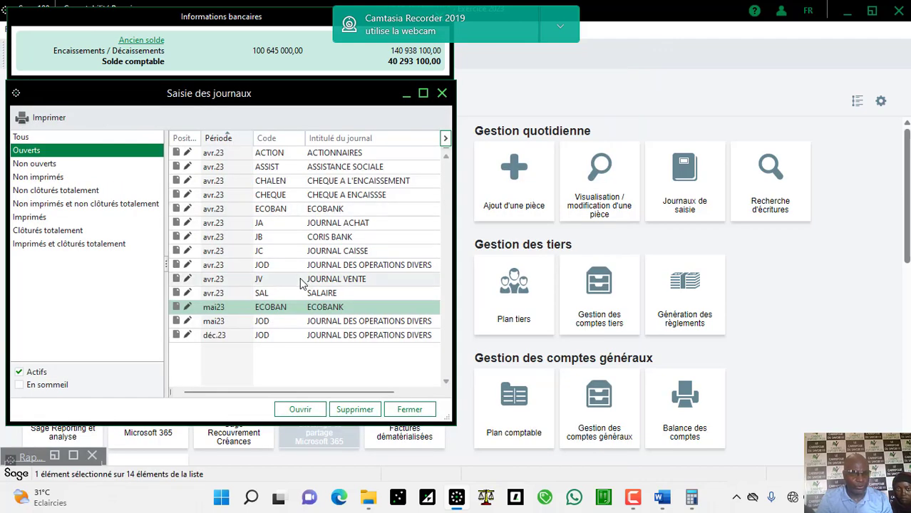
click(249, 323)
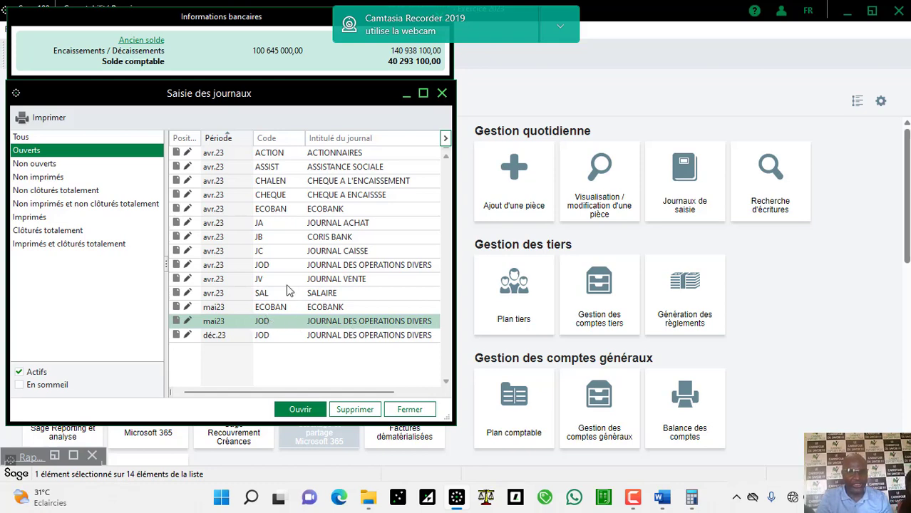
click(299, 241)
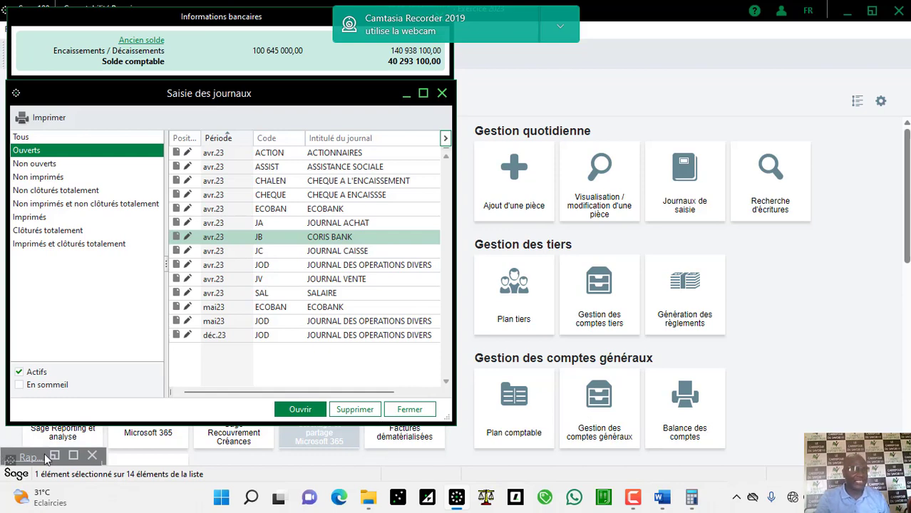
Step: Restore the CORIS BANK reconciliation, glance at the Word statement, and come back to Sage
click(74, 457)
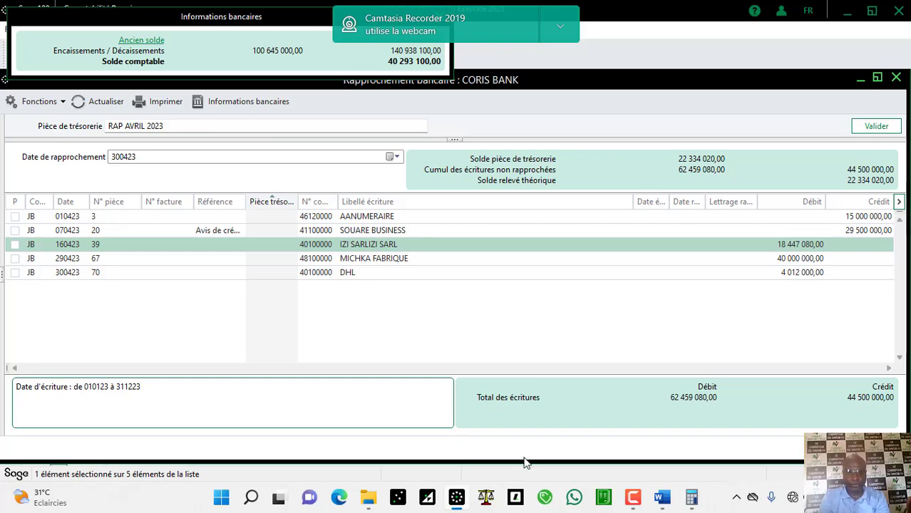
click(456, 499)
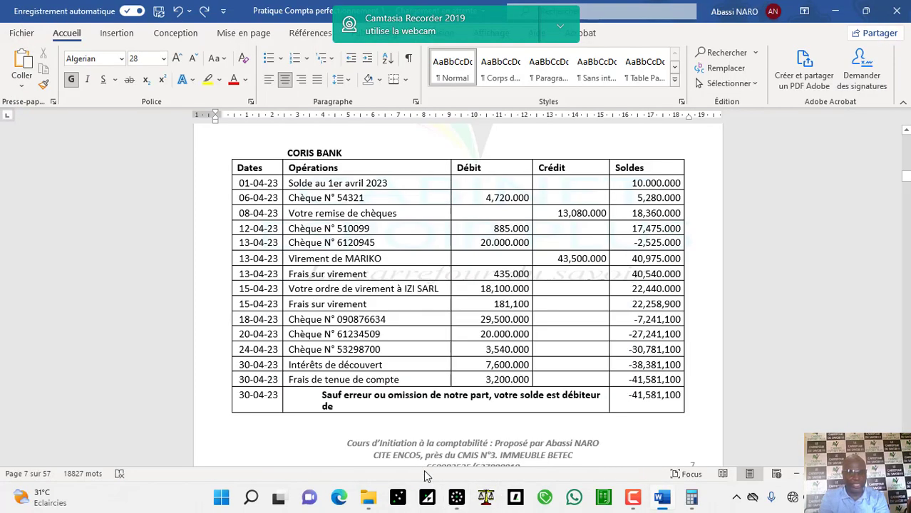
click(455, 500)
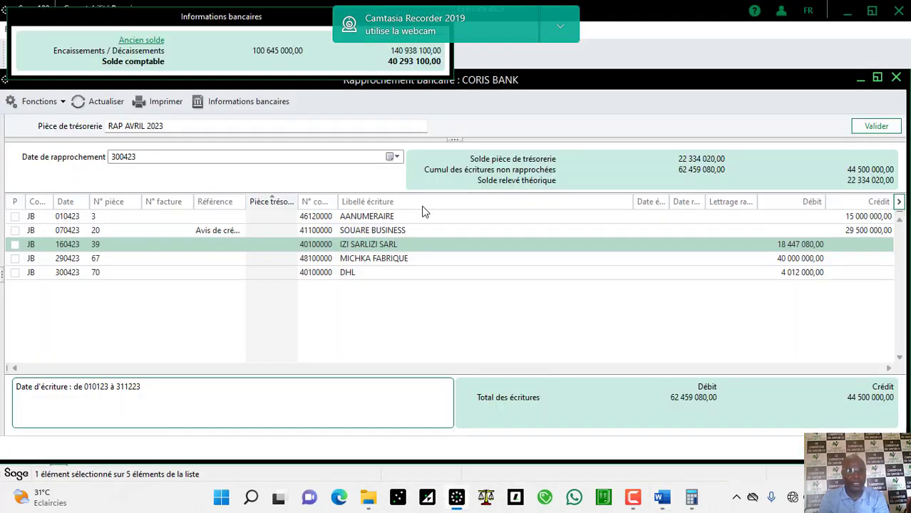
Step: Open the ECOBANK avr.23 journal maximized to review its 279 256 000,00 totals, then minimize it
click(859, 78)
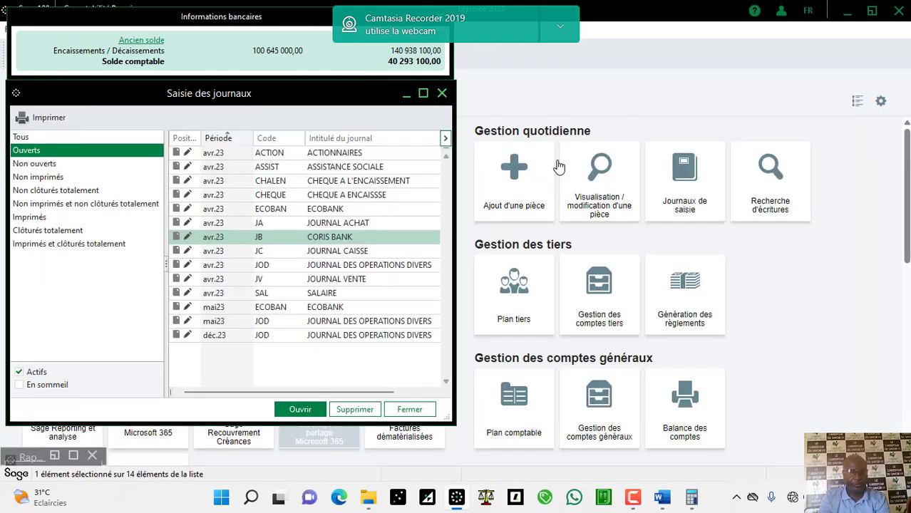
double_click(405, 208)
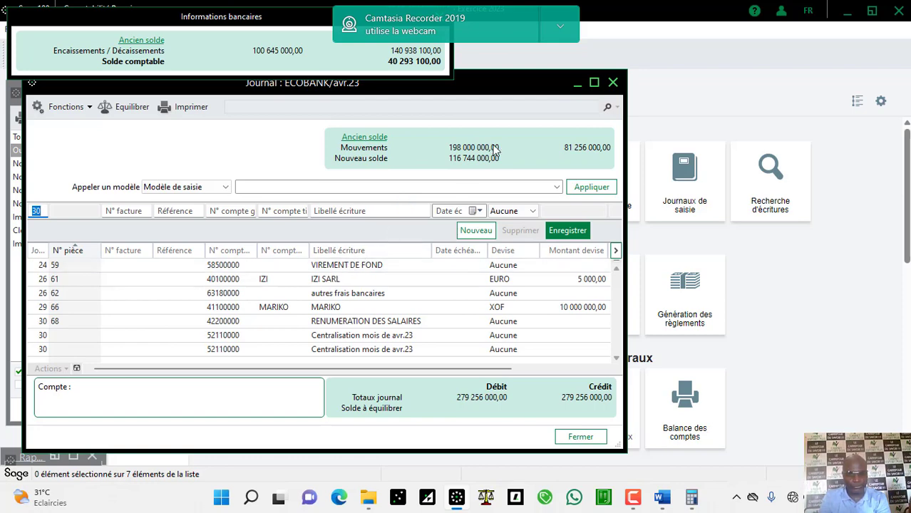
click(593, 83)
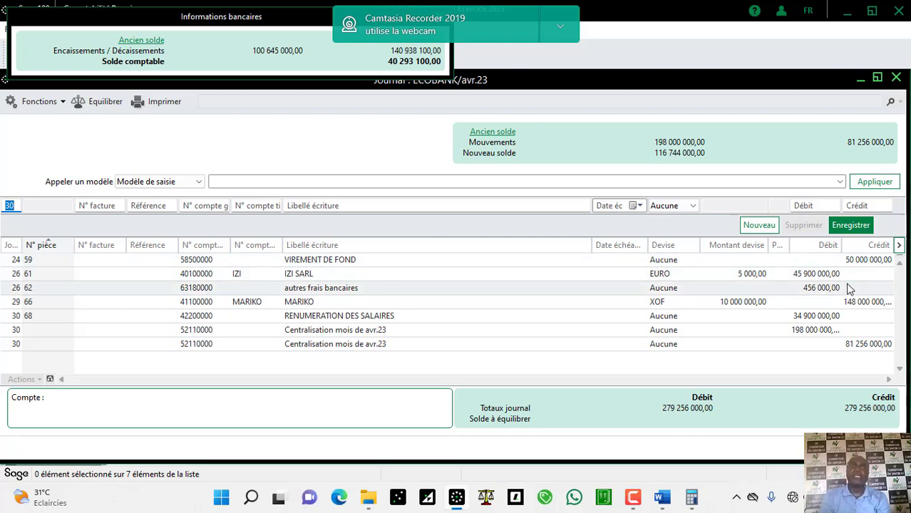
click(861, 77)
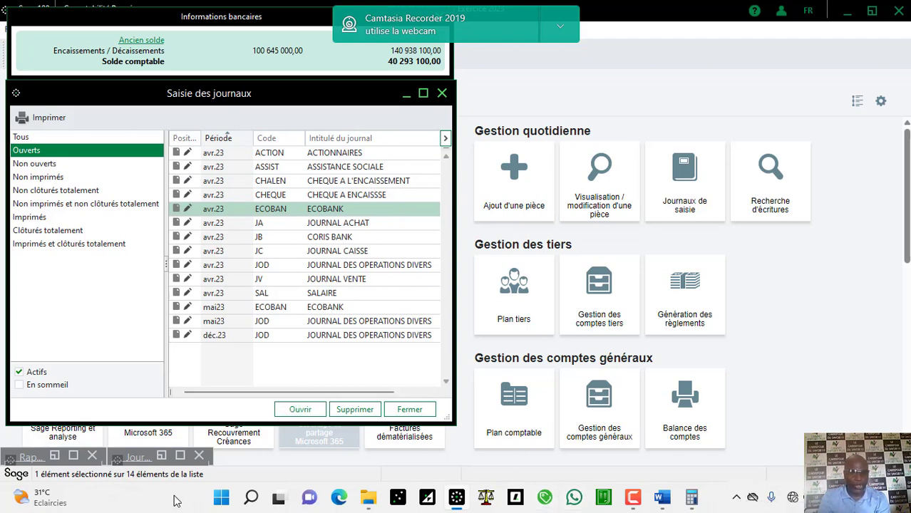
Step: Restore the CORIS BANK reconciliation, select the SOUARE BUSINESS entry, then switch to the Word statement
click(72, 457)
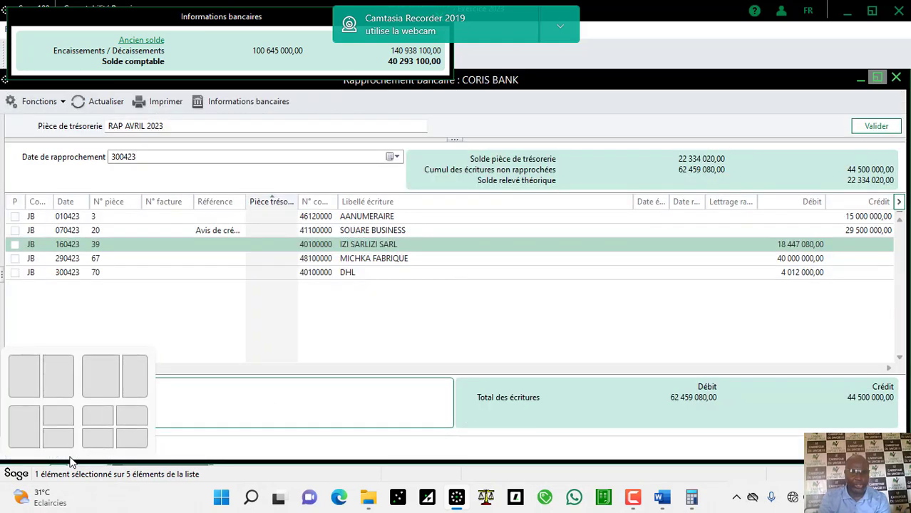
click(446, 231)
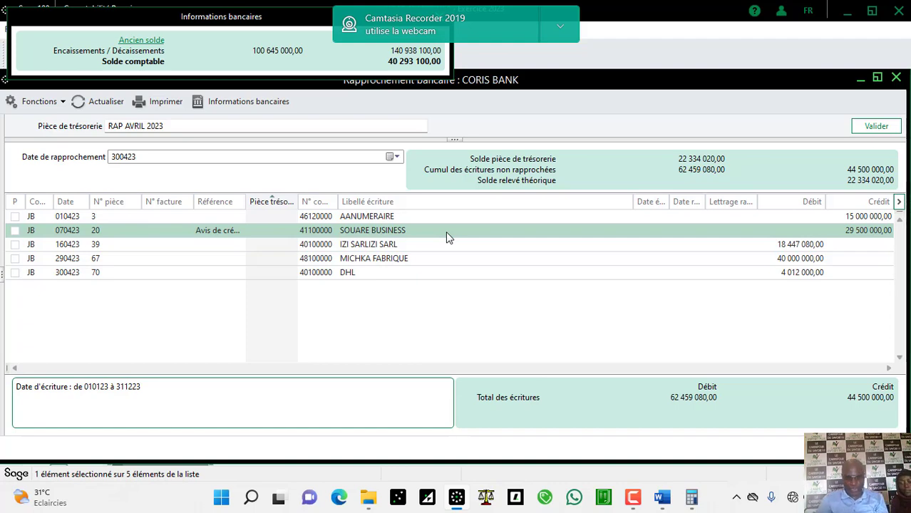
click(661, 499)
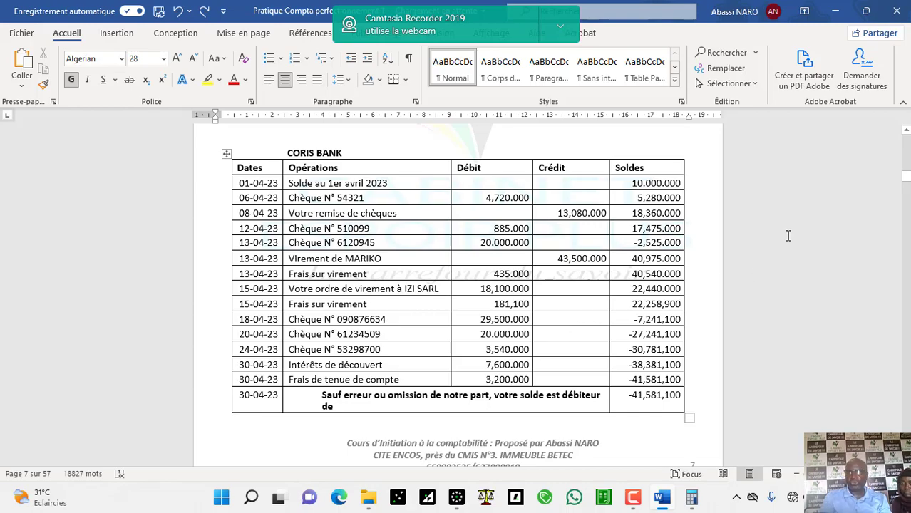
Step: Scroll the Word document up to the pages 3–4 bank source documents, then return to the Sage reconciliation
click(906, 162)
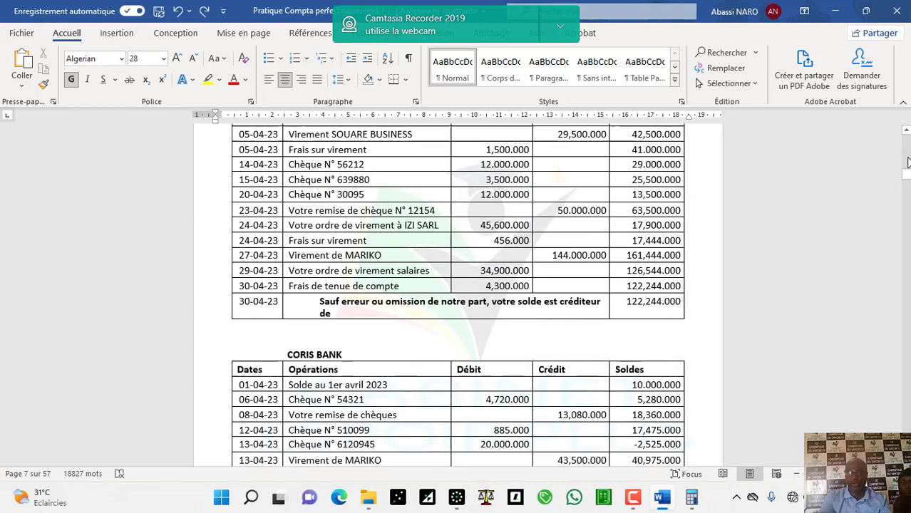
scroll(906, 162, up, 1)
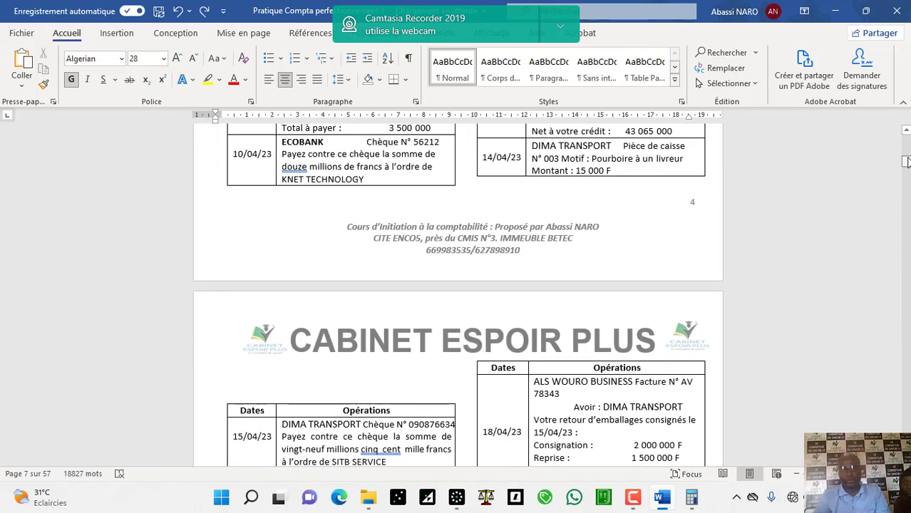
drag(907, 157, 907, 148)
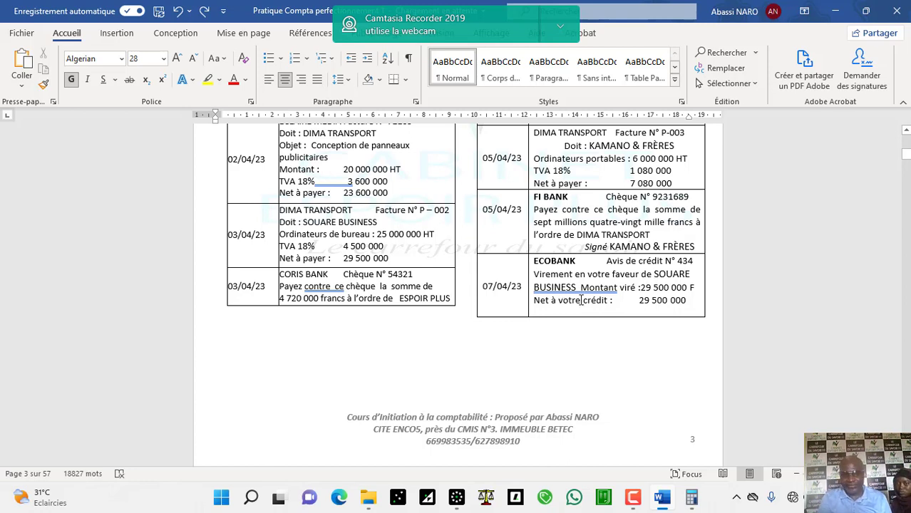
click(457, 496)
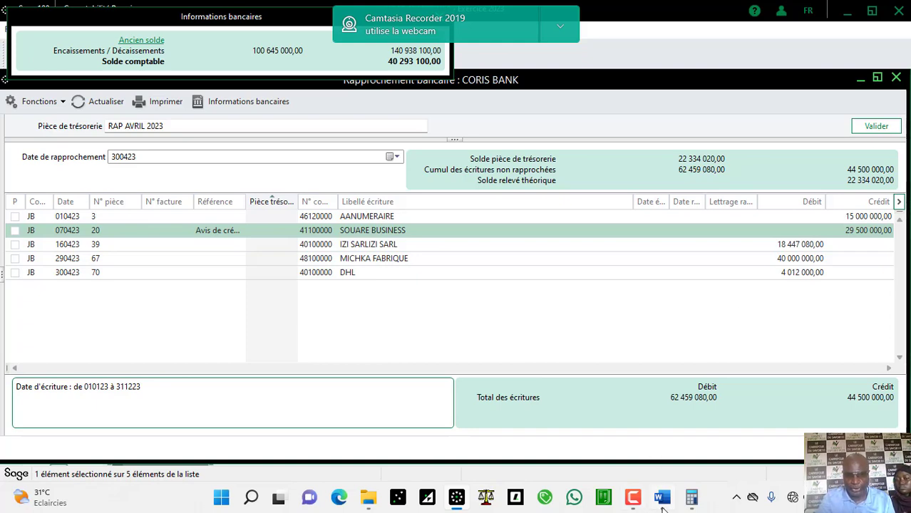
click(666, 505)
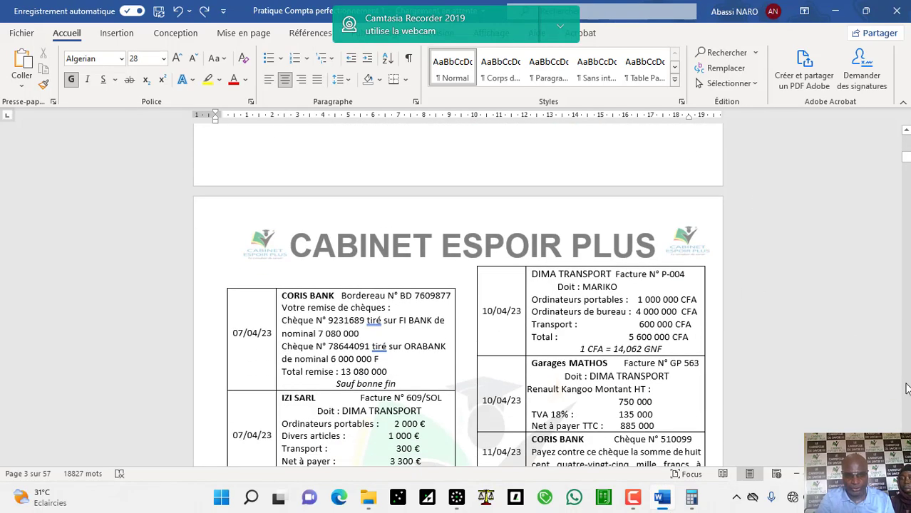
click(907, 422)
click(907, 421)
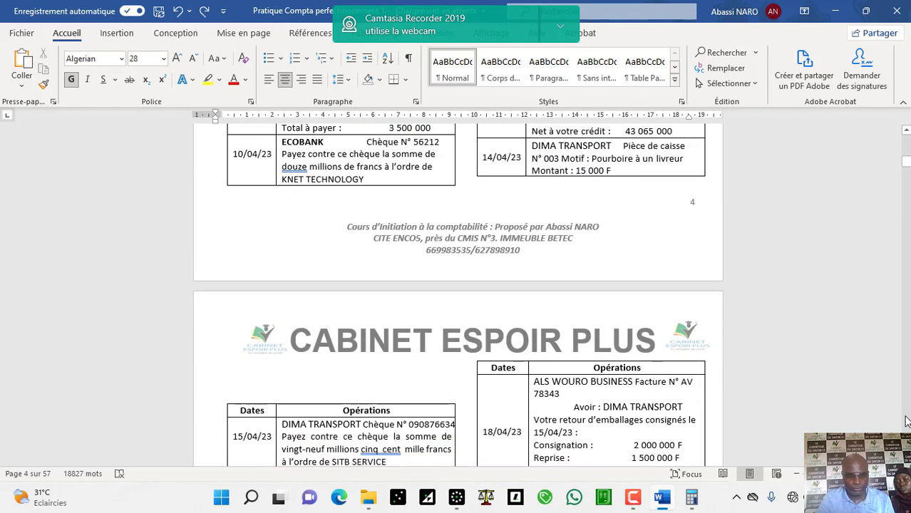
click(906, 421)
click(907, 422)
click(907, 421)
click(907, 421)
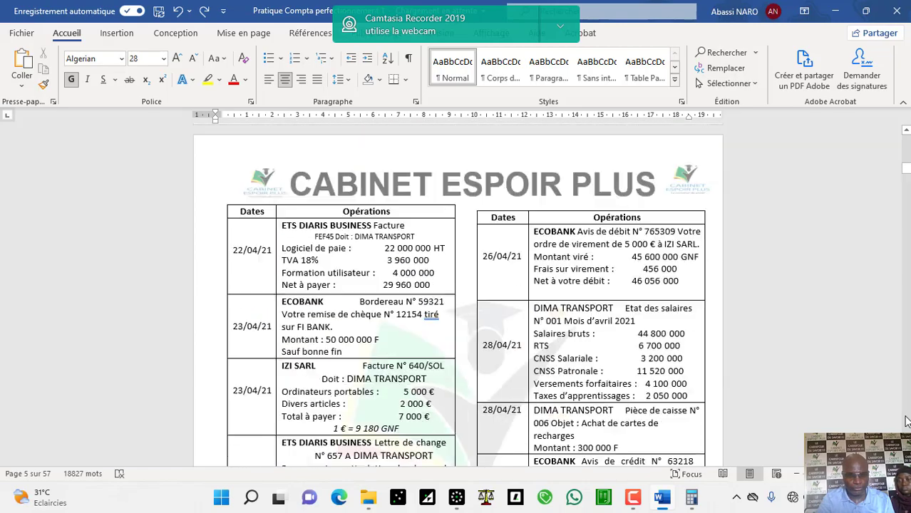
click(907, 421)
click(907, 421)
click(907, 421)
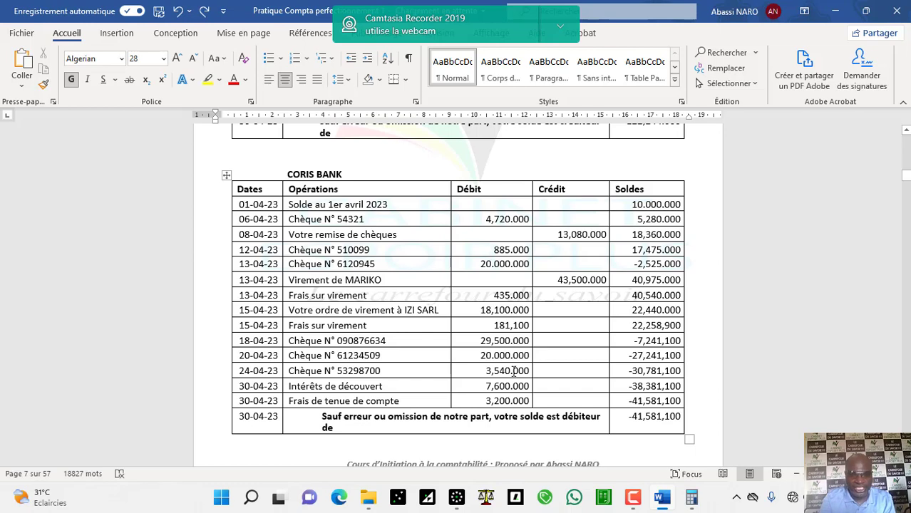
click(456, 497)
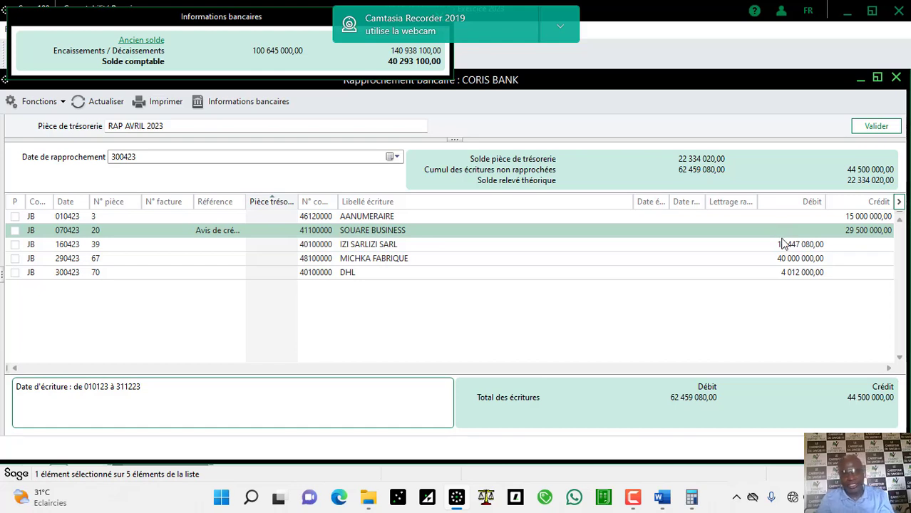
Step: Select the IZI SARL transaction, then bring the Word course document with the CORIS BANK April statement forward
click(783, 248)
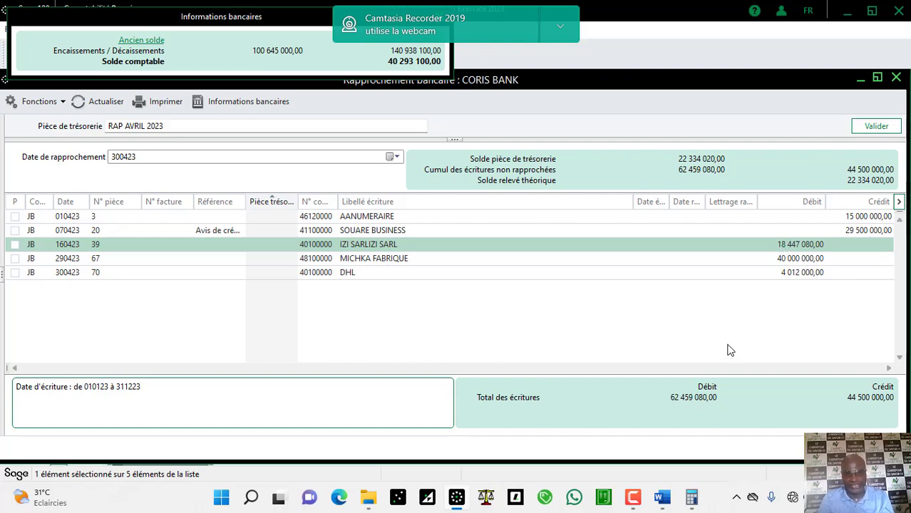
click(662, 499)
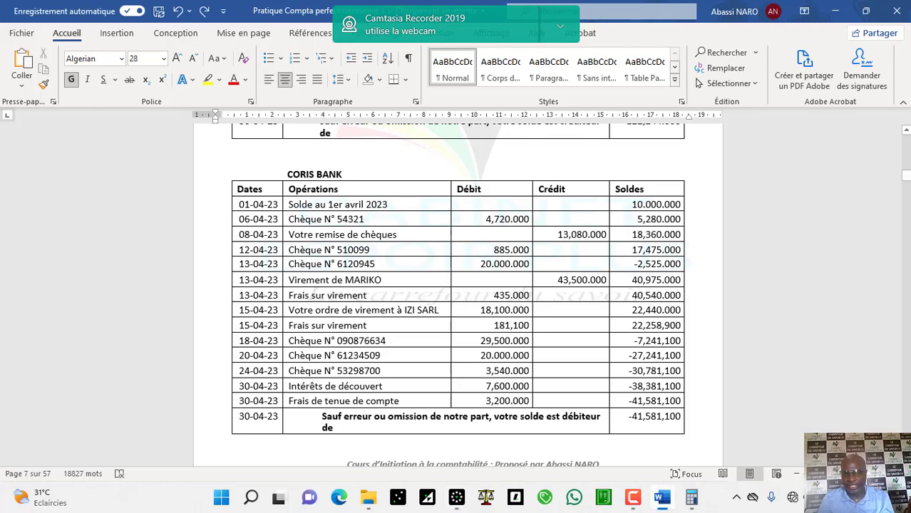
Step: Review the April CORIS BANK operations in the course document, then return to Sage's bank reconciliation
scroll(908, 157, up, 10)
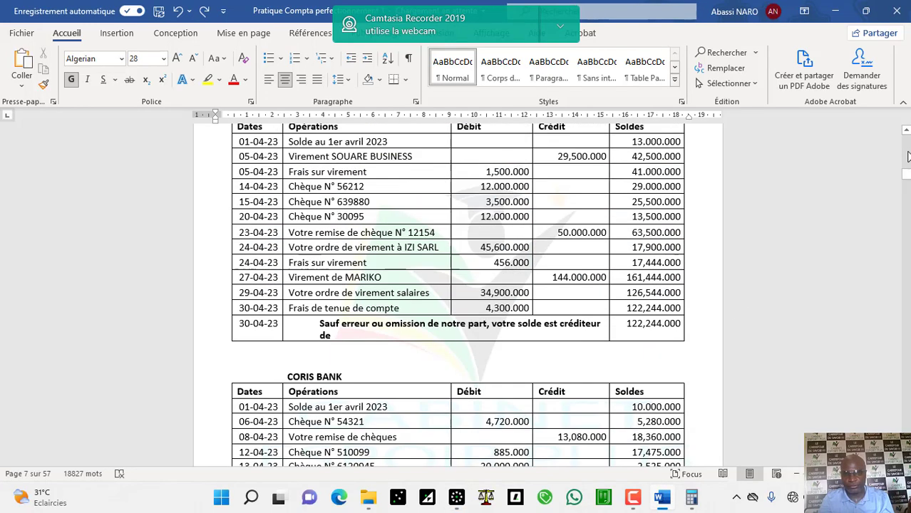
scroll(908, 157, up, 5)
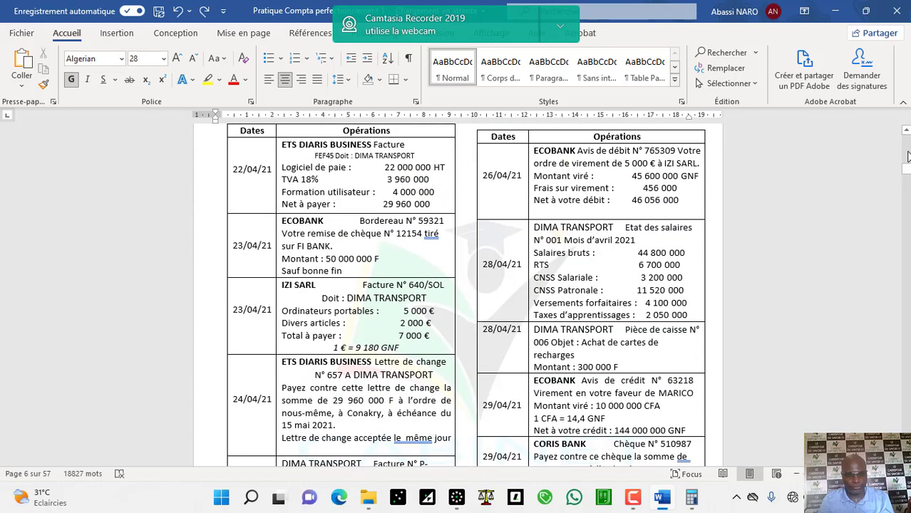
scroll(908, 156, up, 5)
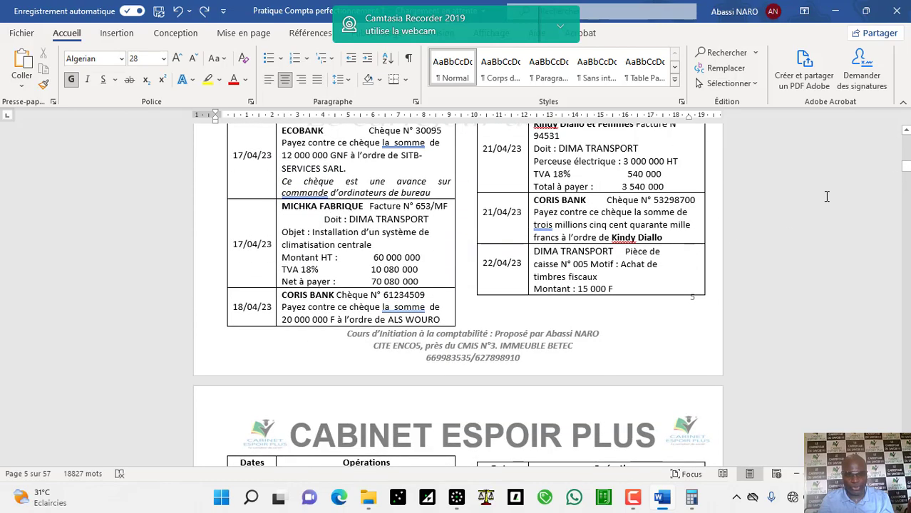
click(906, 132)
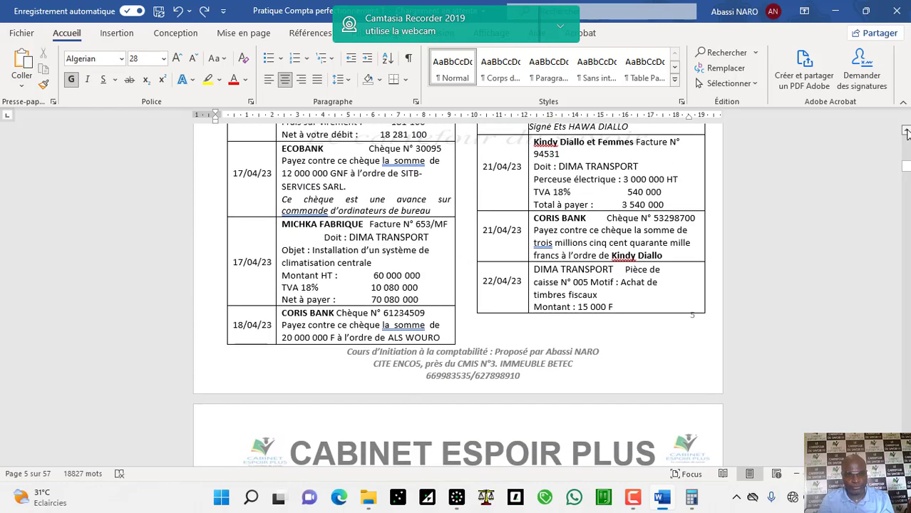
scroll(907, 132, up, 3)
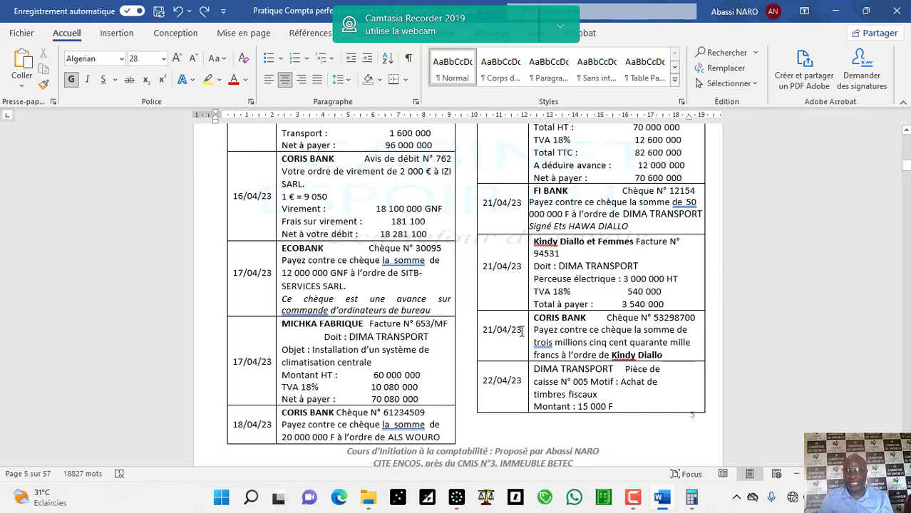
click(460, 494)
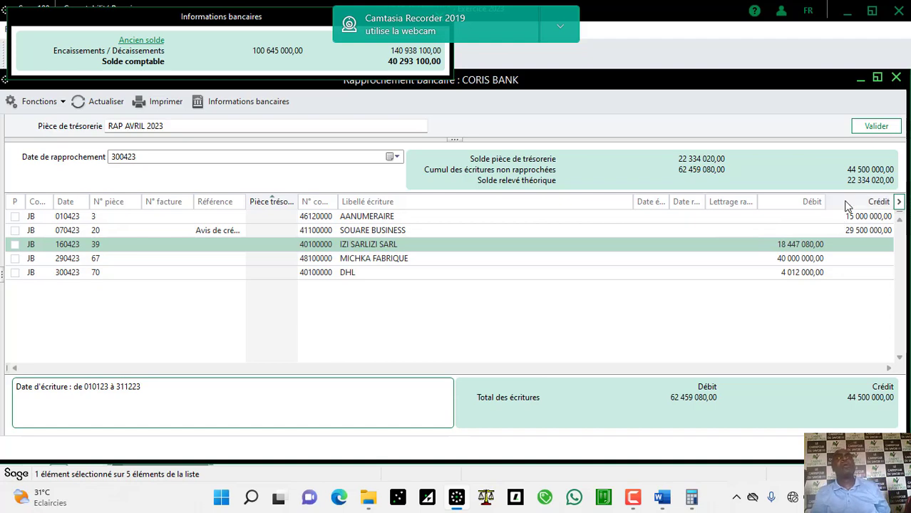
Step: In the CORIS BANK avr.23 journal, enter a day 1 APRES RAP 5,000,000 debit on account 58500000
click(858, 78)
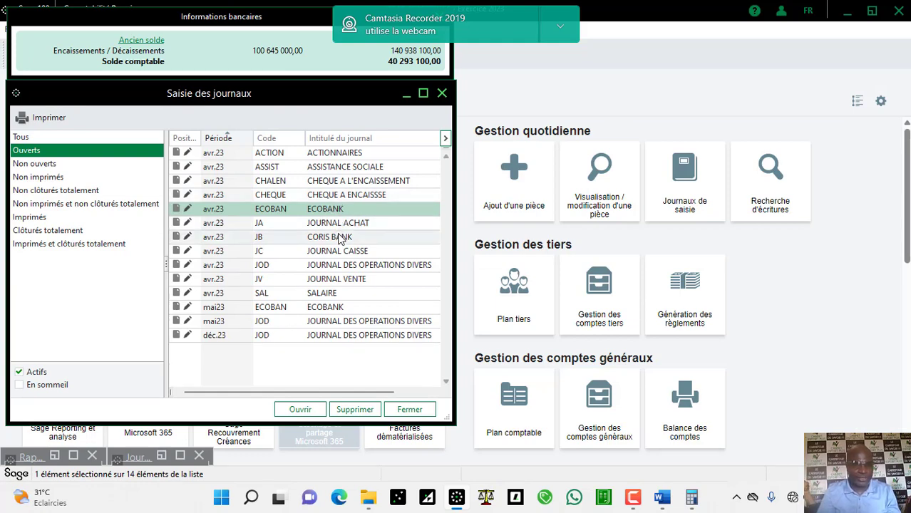
key(Return)
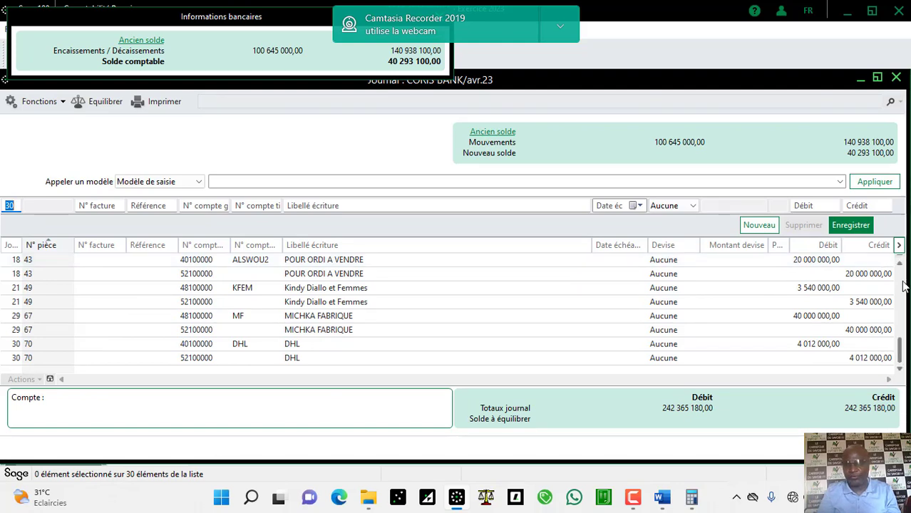
scroll(904, 285, up, 8)
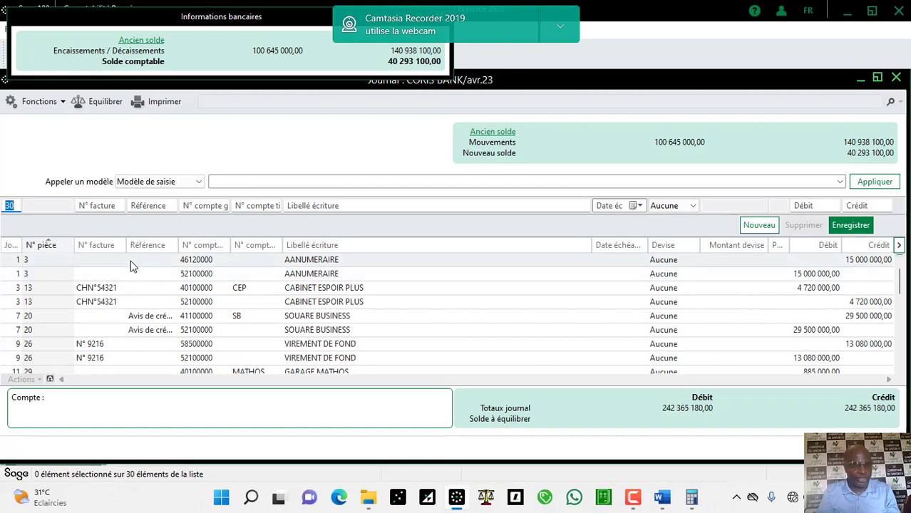
text(1)
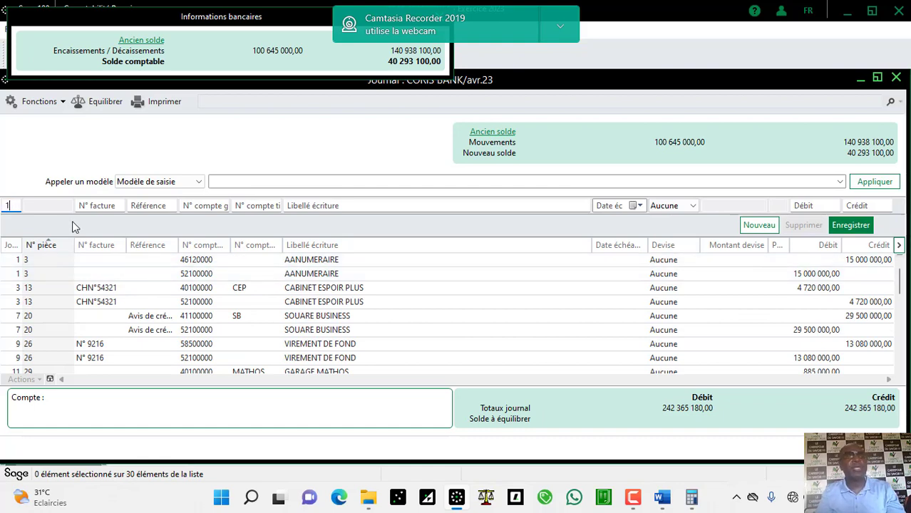
key(Tab)
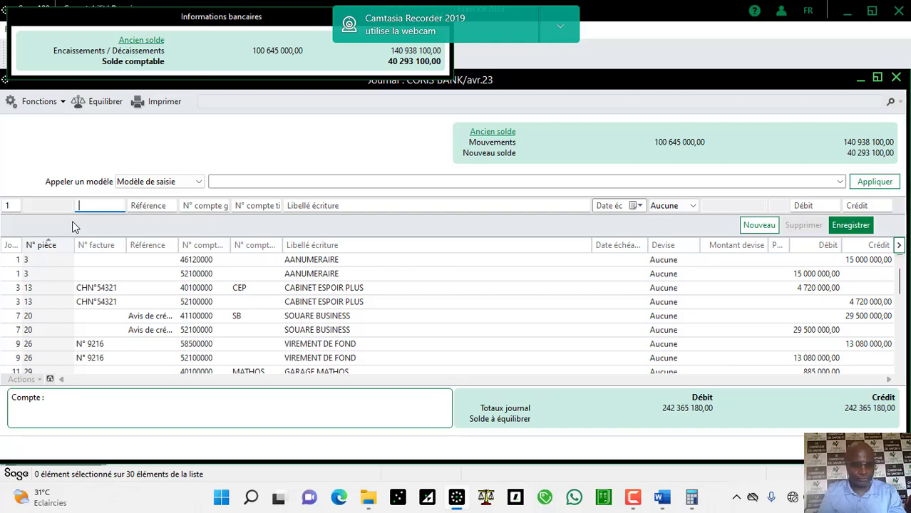
text(APRE)
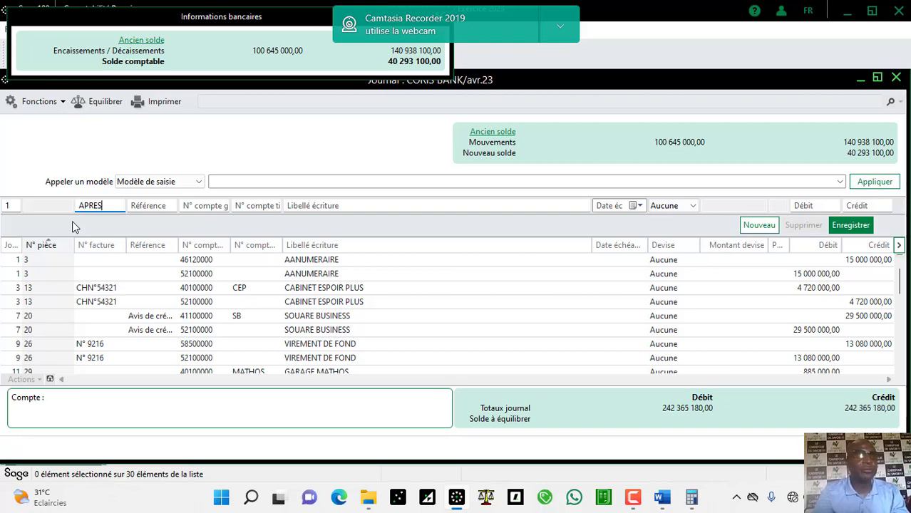
text(S)
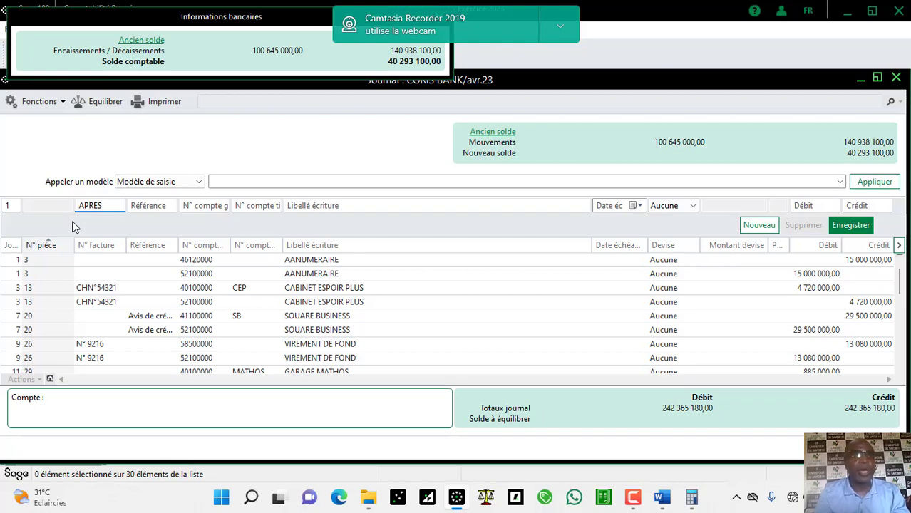
text( RAP)
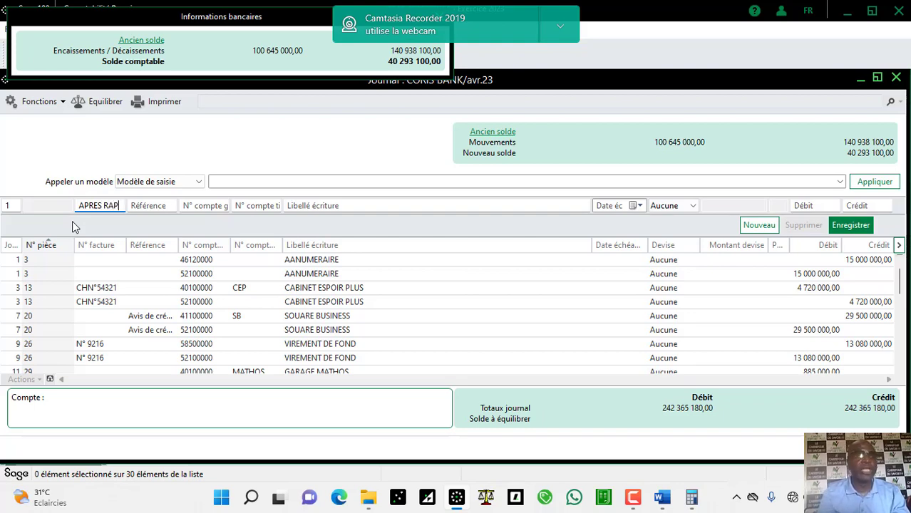
key(Tab)
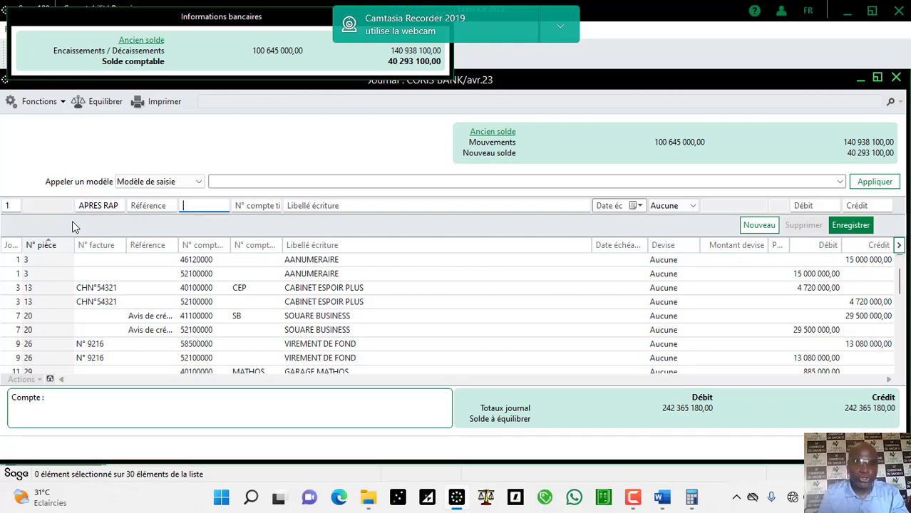
text(585)
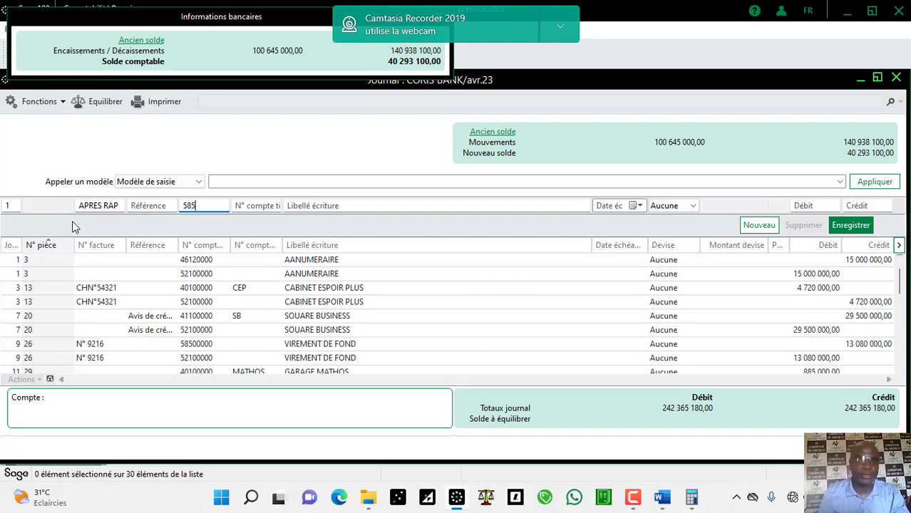
text(00000)
key(Tab)
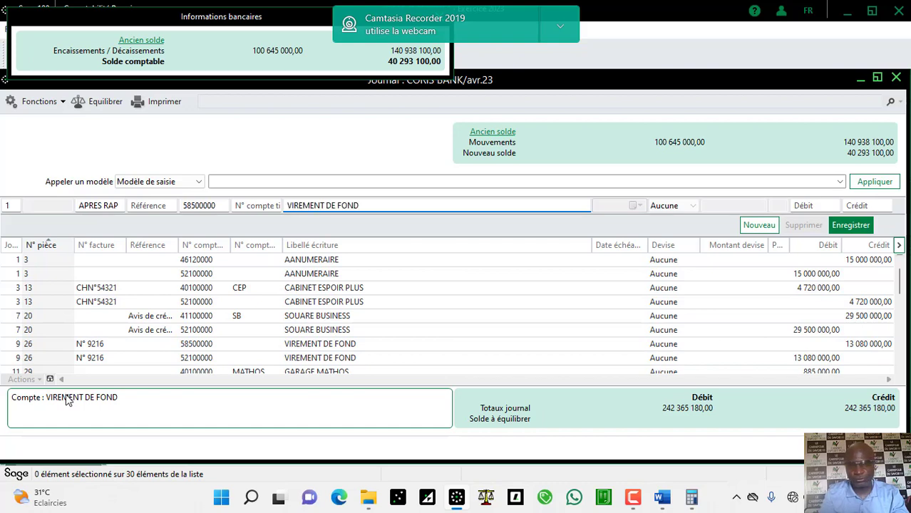
key(Tab)
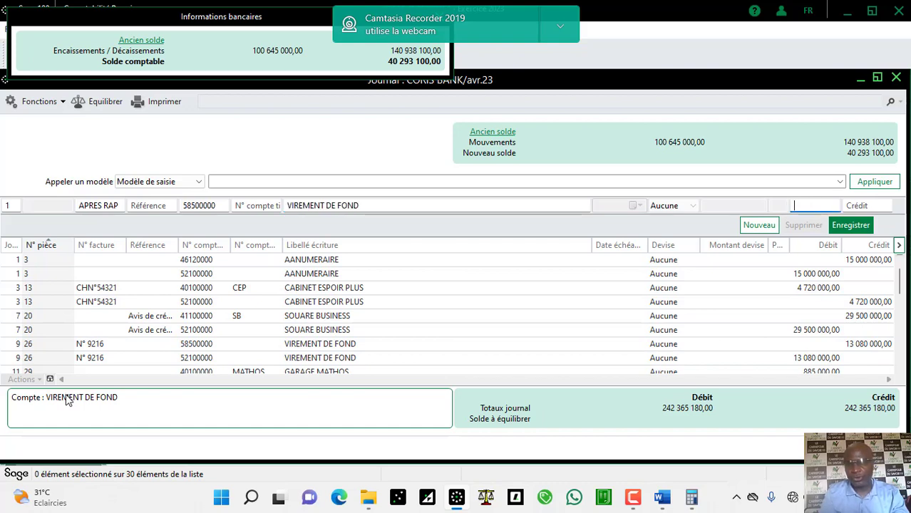
text(5000)
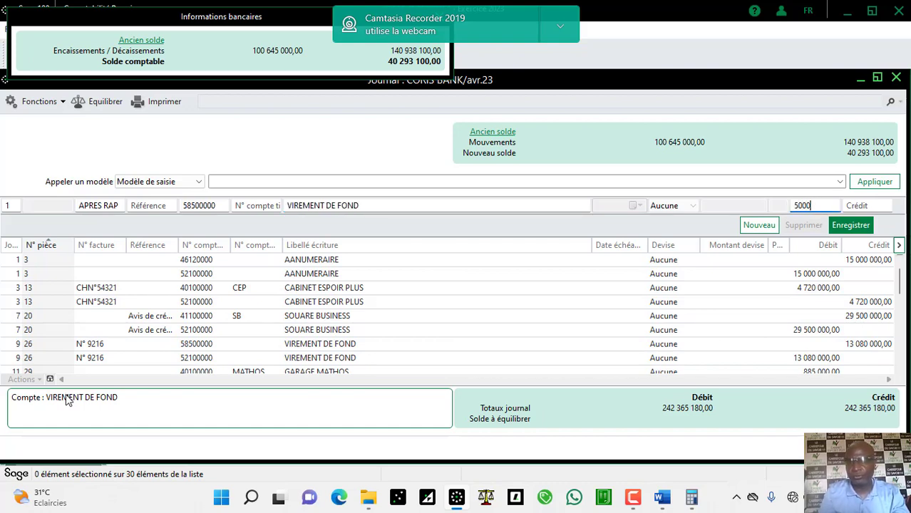
text(000)
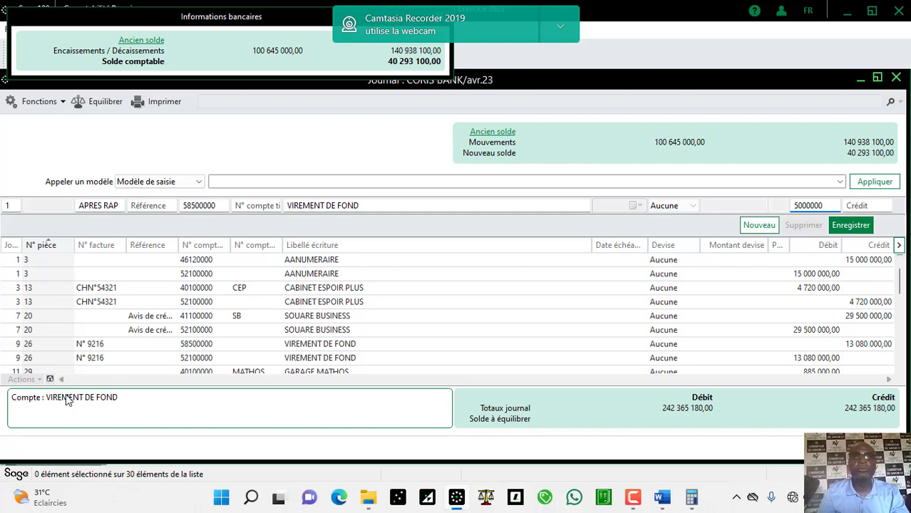
key(Return)
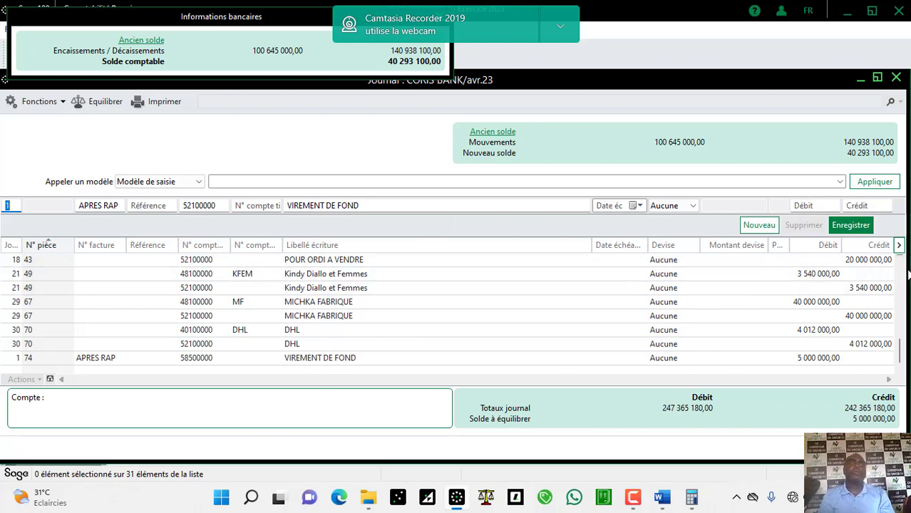
Step: Record the balancing 5,000,000 bank credit line for the APRES RAP transfer
scroll(902, 283, up, 8)
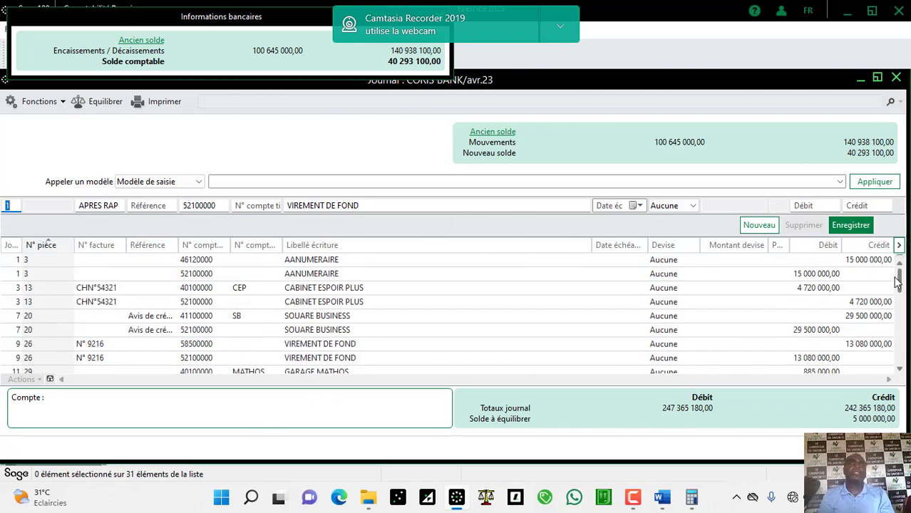
click(854, 261)
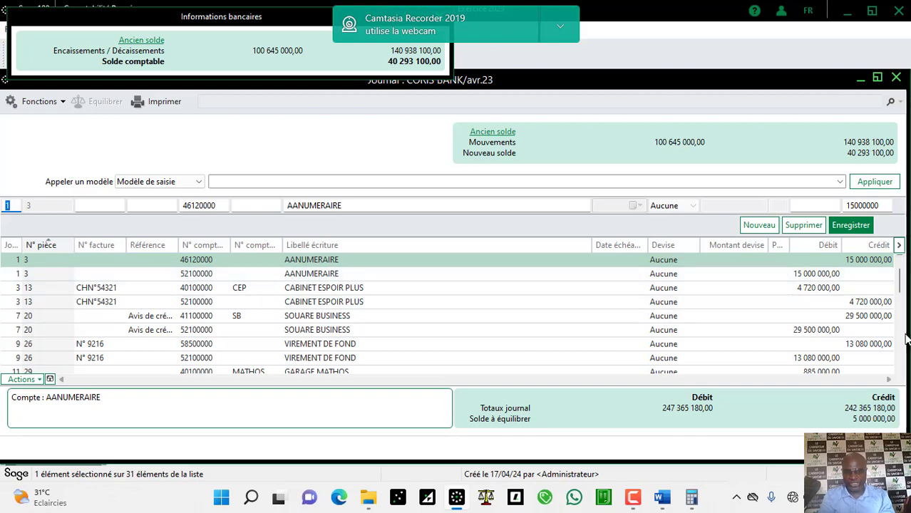
scroll(900, 368, down, 8)
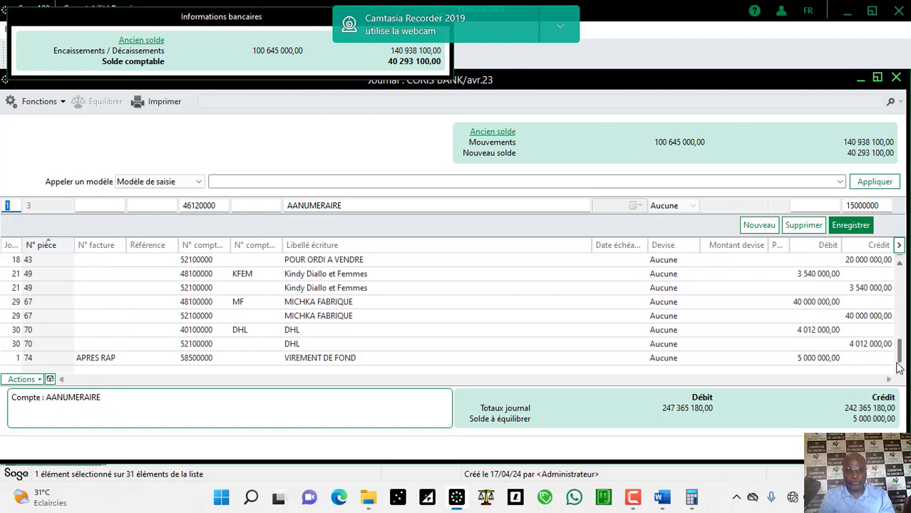
scroll(902, 298, up, 4)
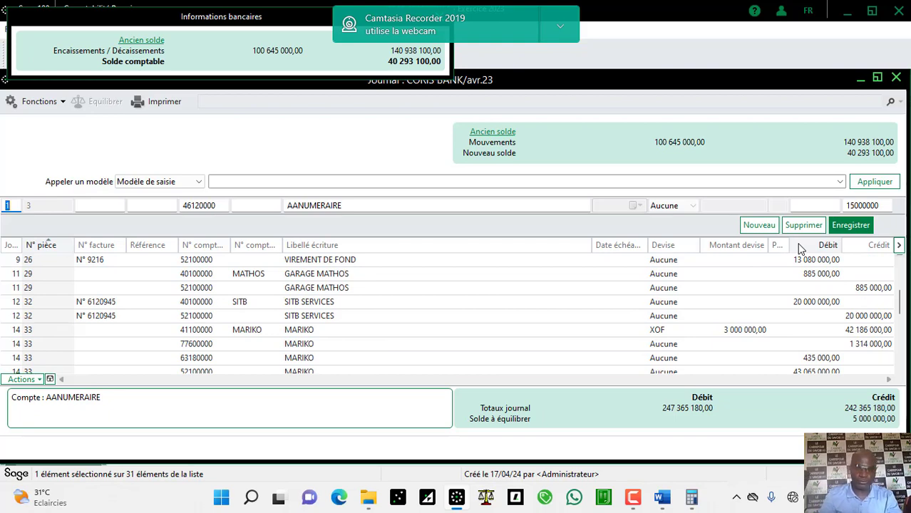
key(Return)
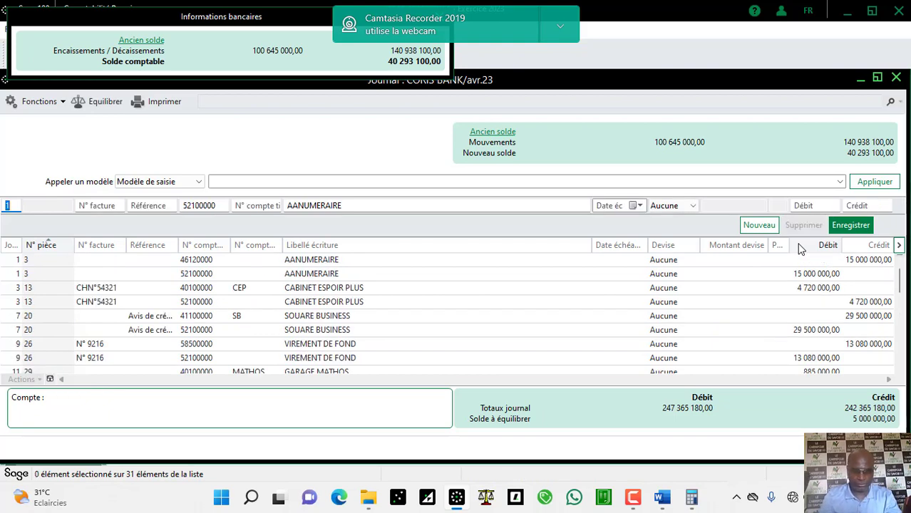
key(Tab)
key(Tab)
key(Tab)
key(Tab)
key(Tab)
key(Tab)
key(Tab)
key(Tab)
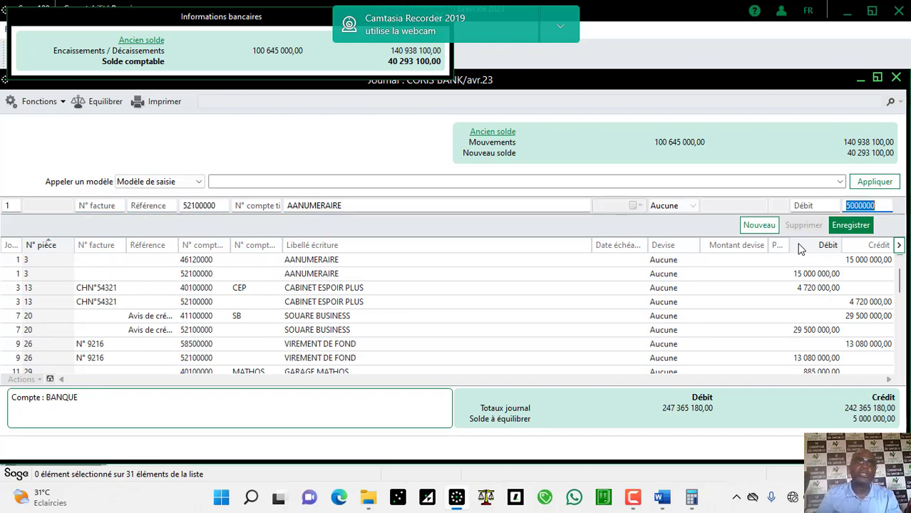
key(Return)
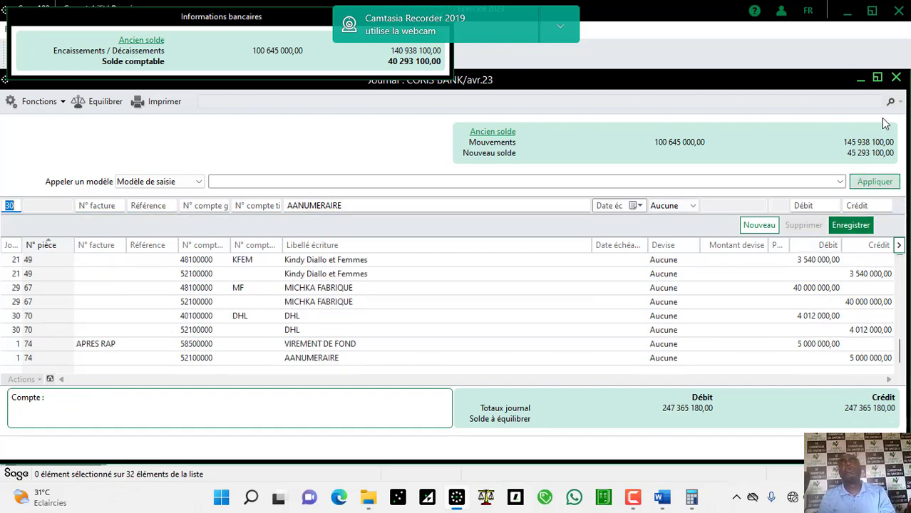
Step: Switch to the ECOBAN journal for period avr.23 via Fonctions > Atteindre
click(42, 101)
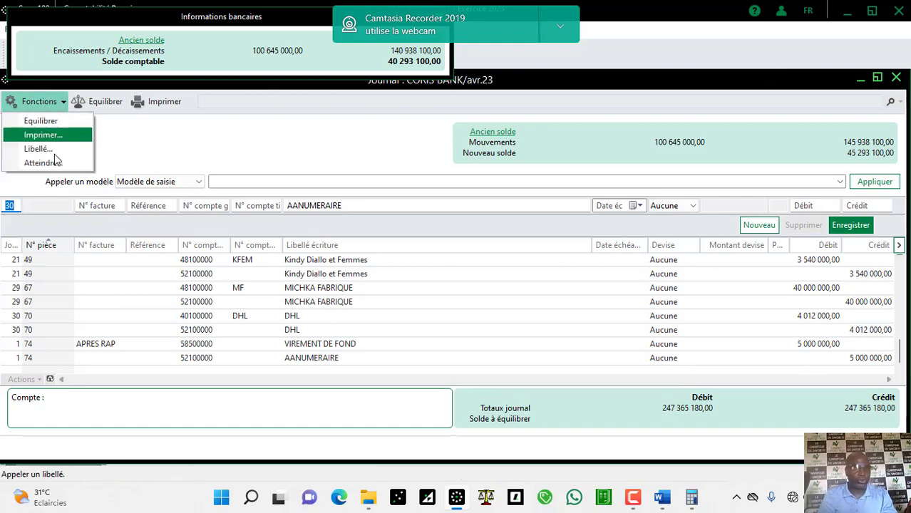
click(52, 162)
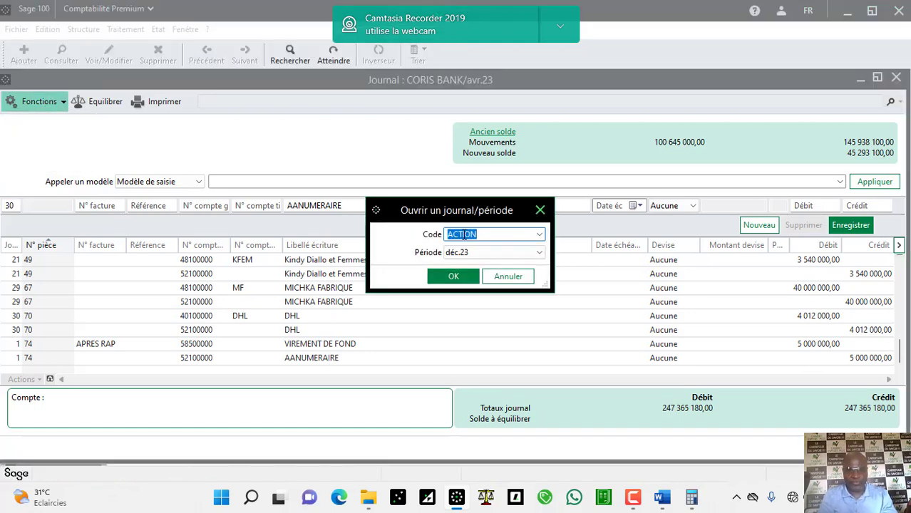
click(539, 236)
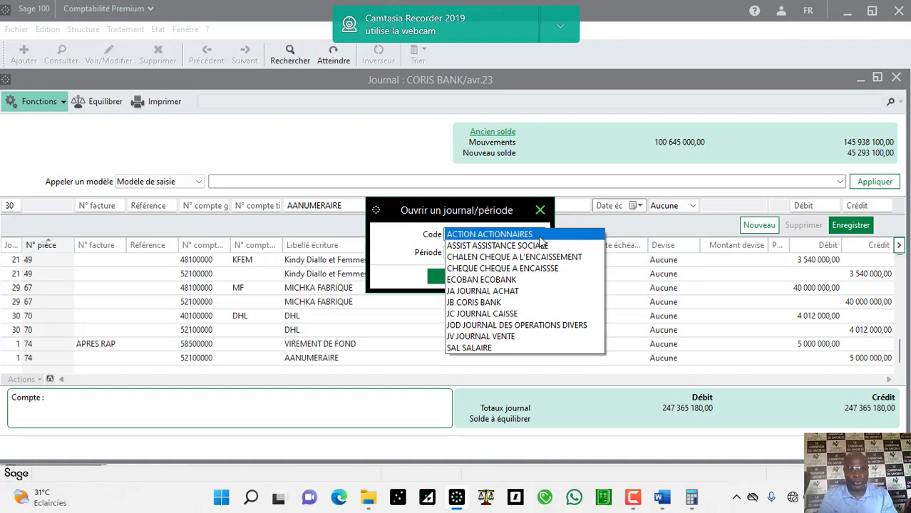
click(509, 279)
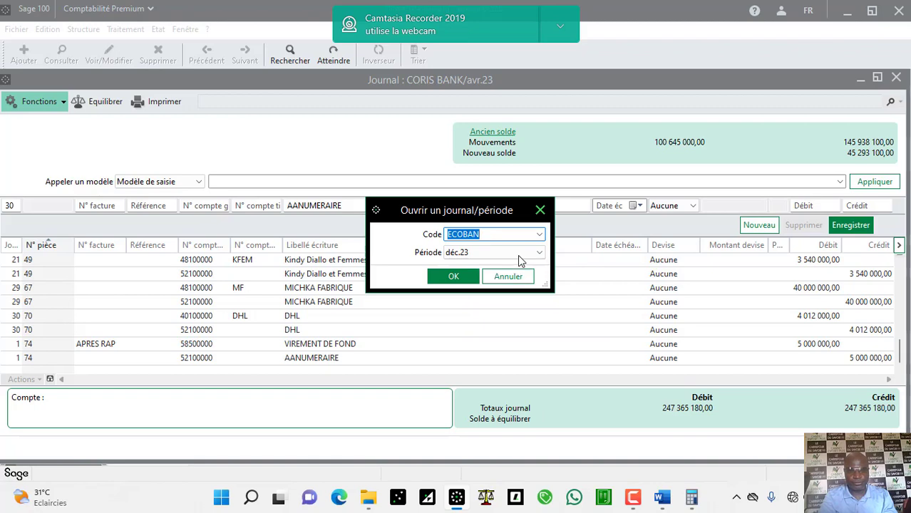
click(520, 254)
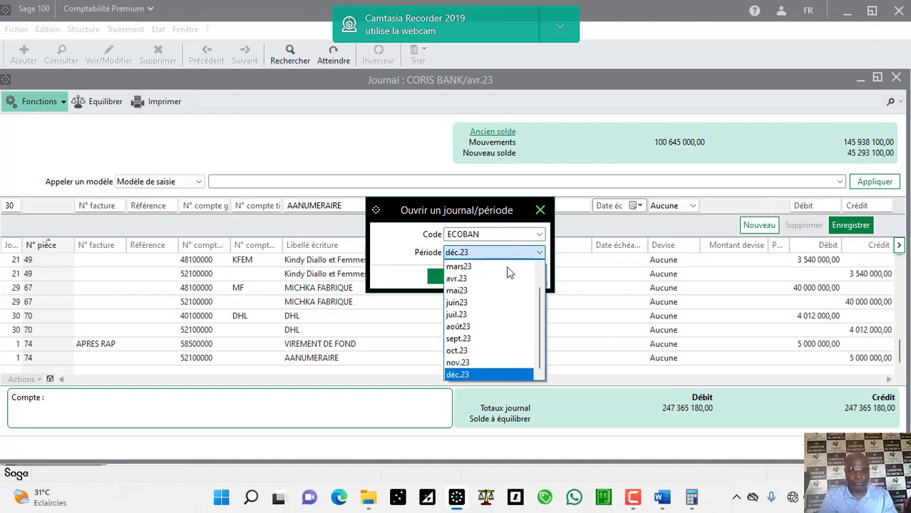
click(499, 279)
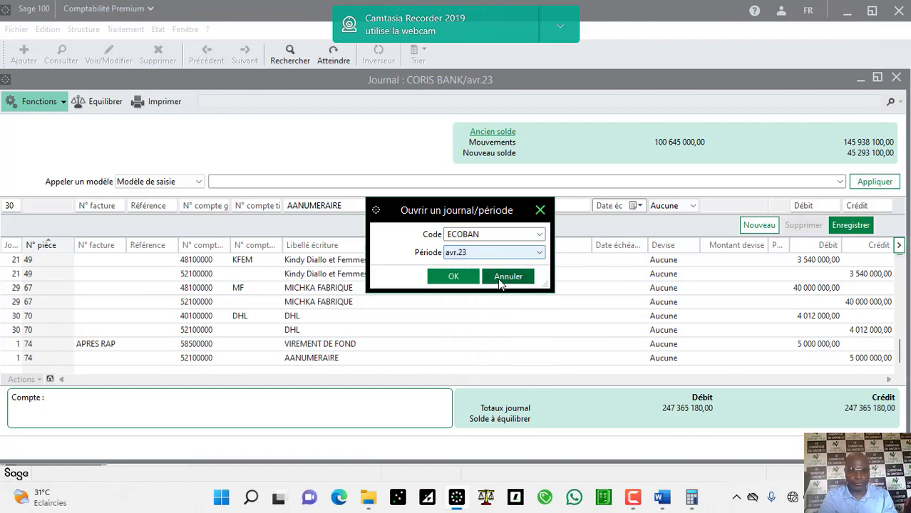
click(460, 279)
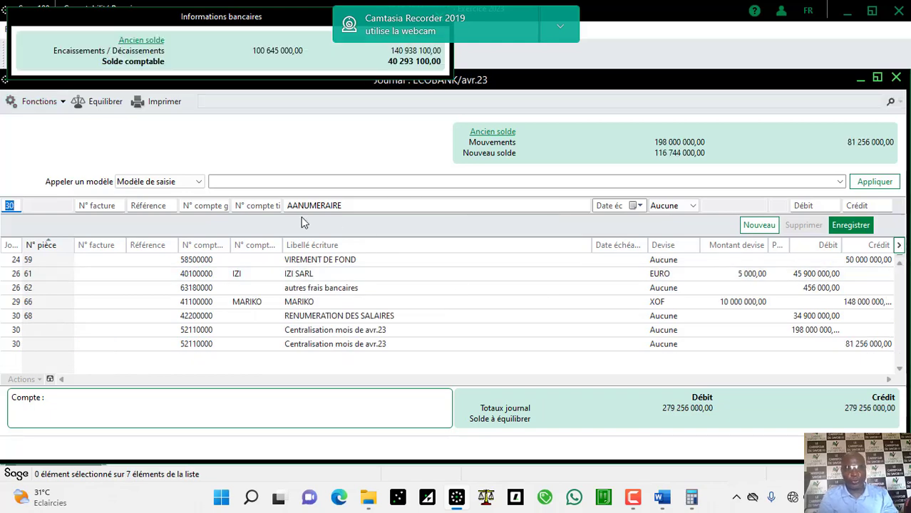
Step: Enter a day 1 APRES RAP line of 5,000,000 on account 58500000
text(1)
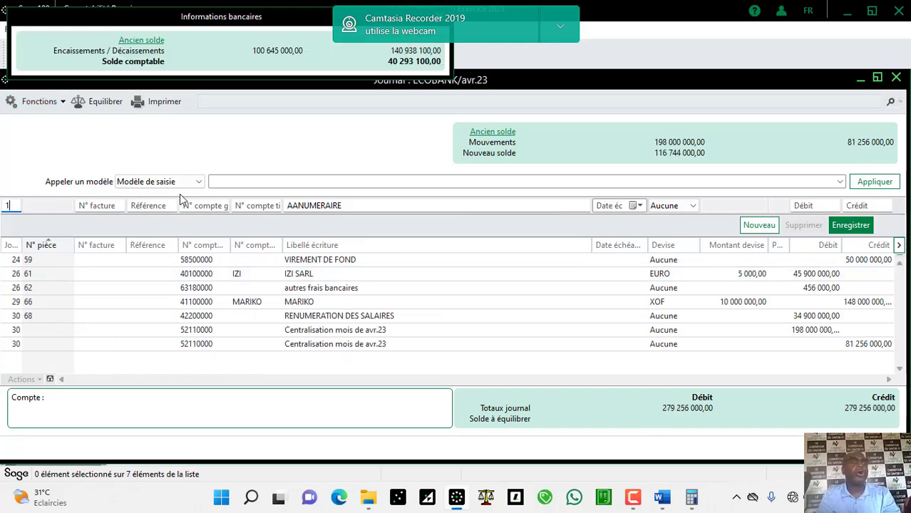
key(Tab)
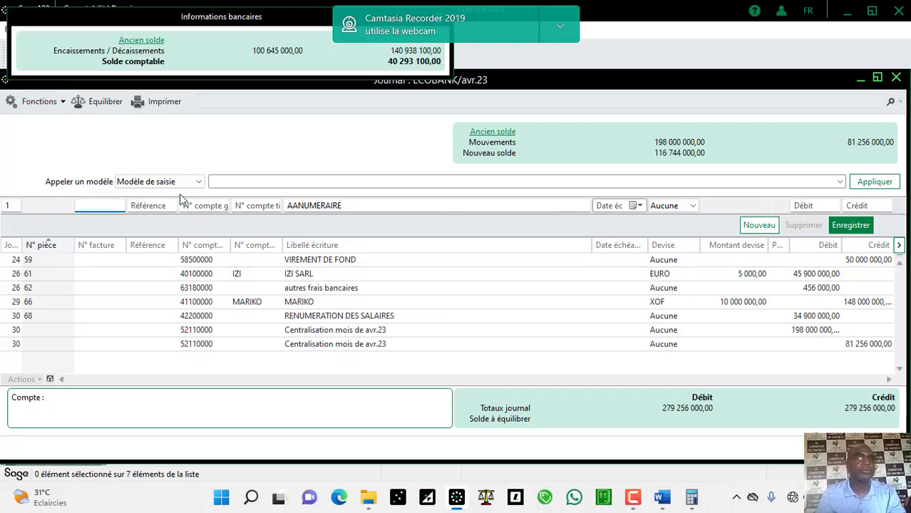
text(APR)
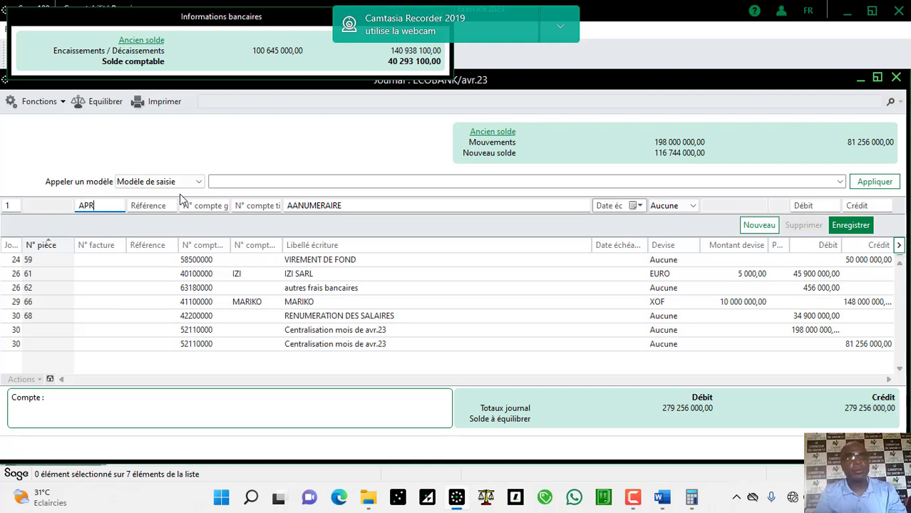
text(ES )
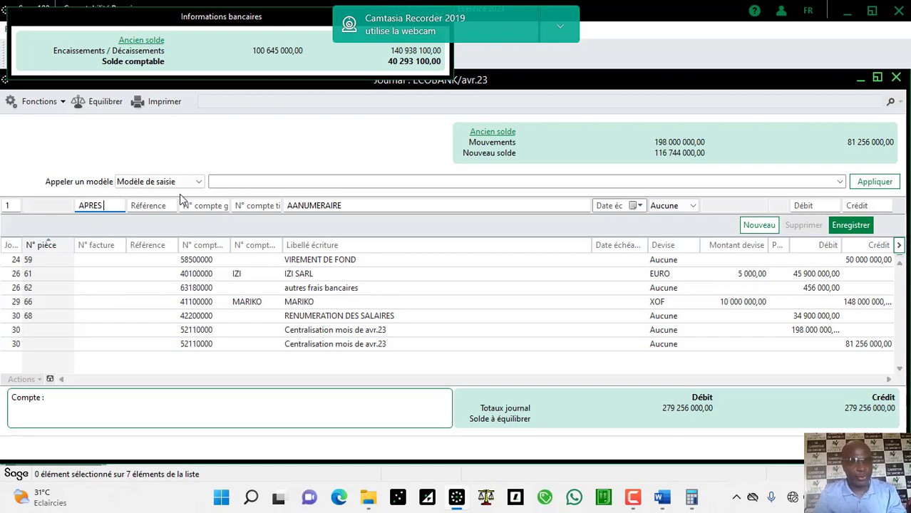
text(RAP)
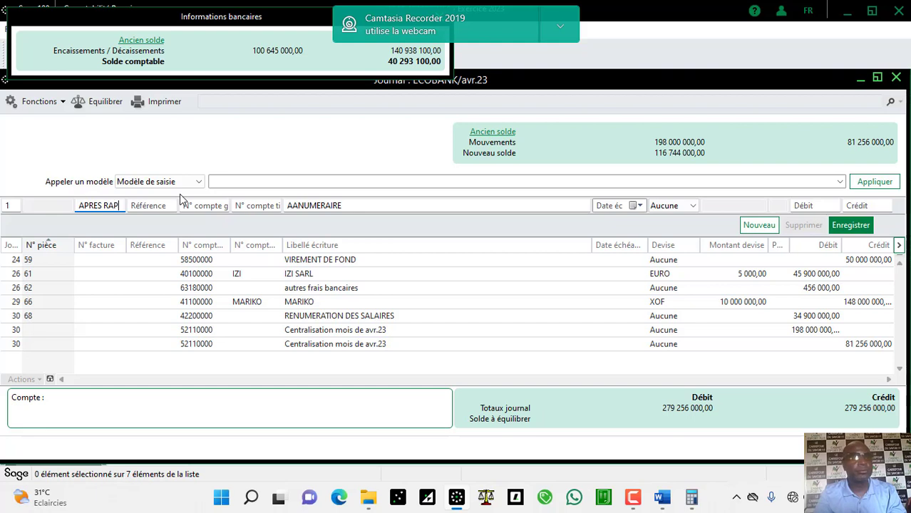
key(Tab)
key(Tab)
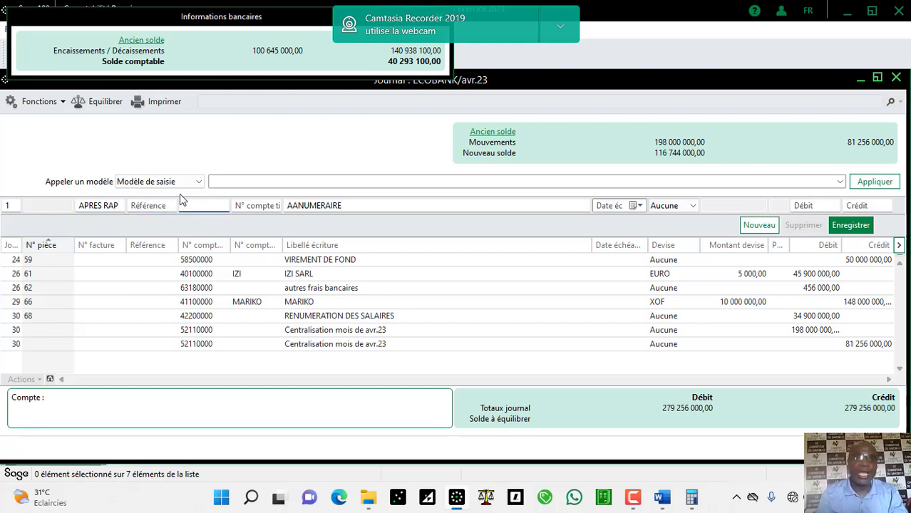
text(58500000)
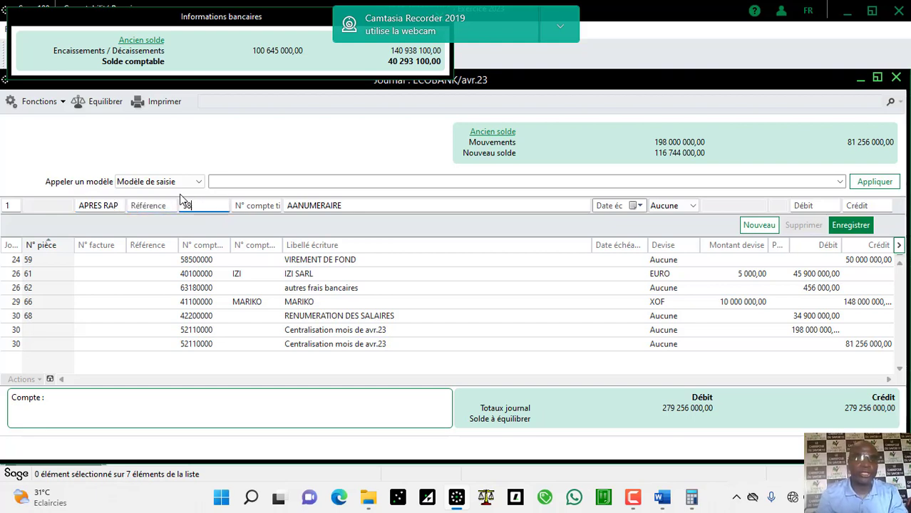
key(Tab)
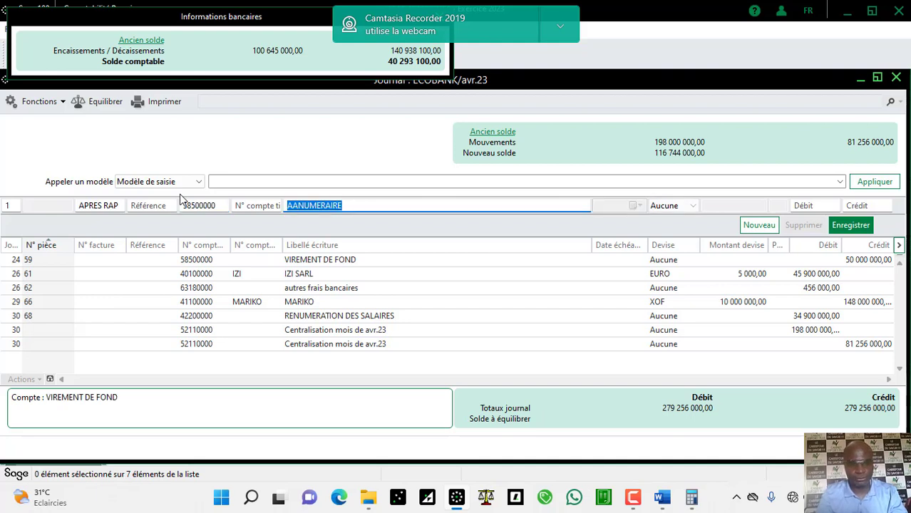
key(Tab)
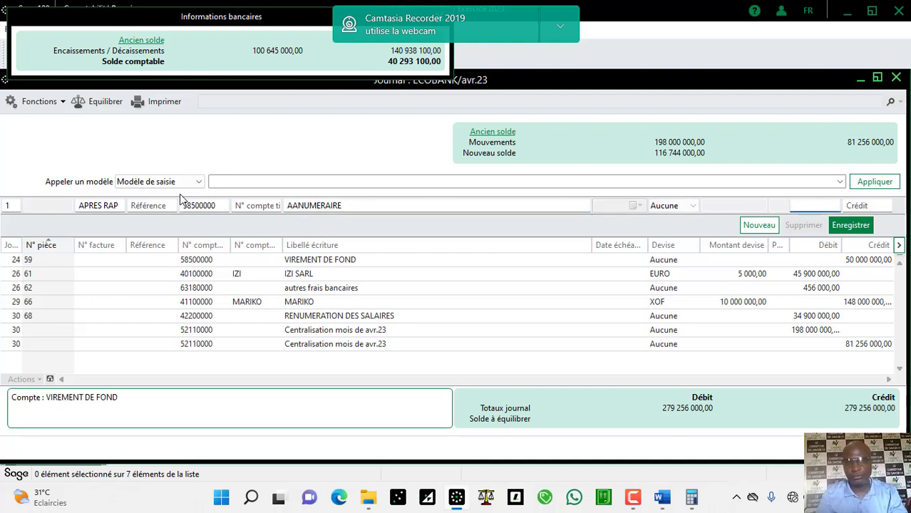
text(5000)
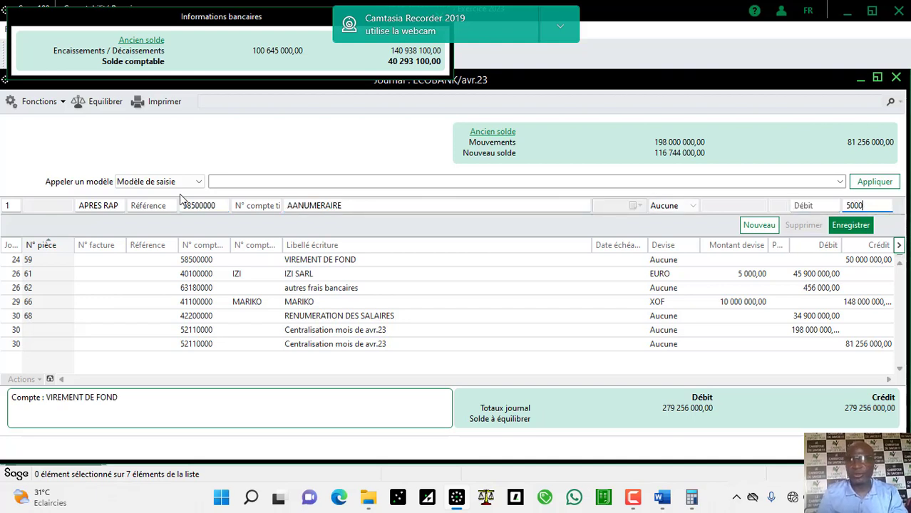
text(000)
key(Return)
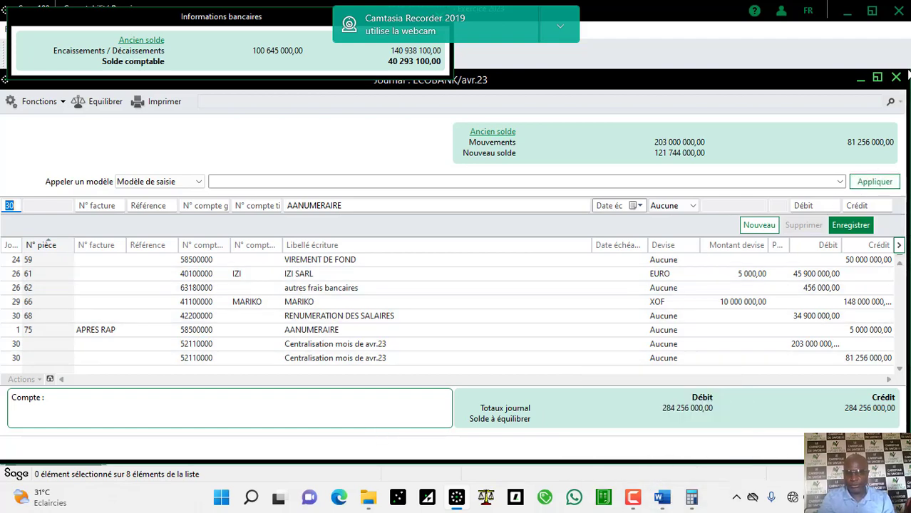
Step: Close the ECOBANK journal and dismiss the low-battery warning and battery-saver notification
click(896, 77)
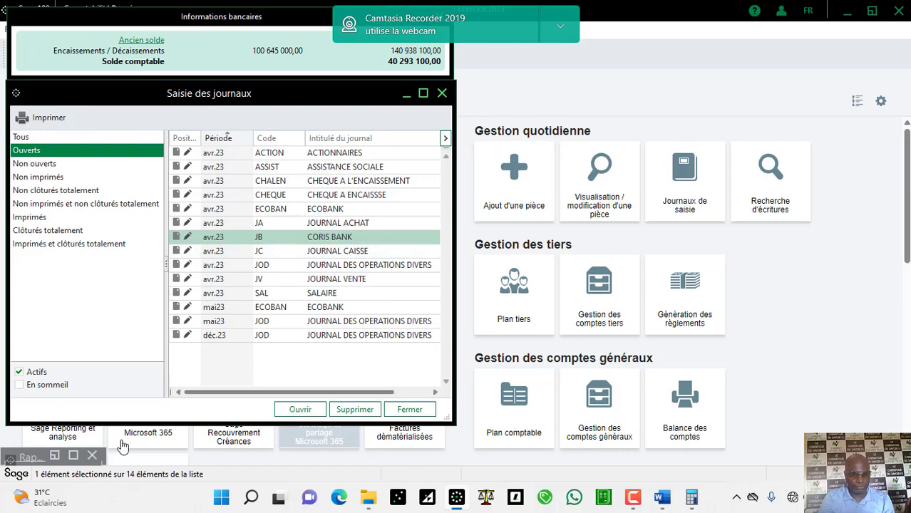
mouse_move(72, 456)
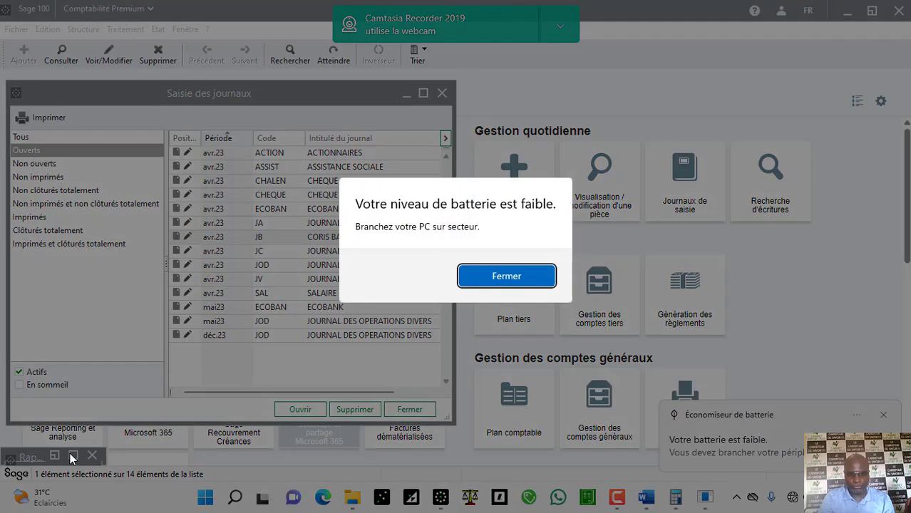
click(506, 276)
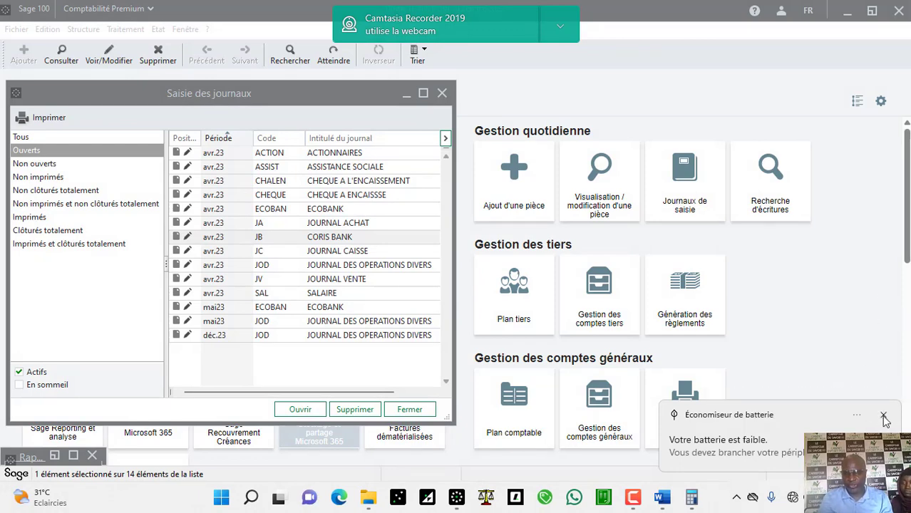
click(884, 419)
scroll(904, 427, down, 5)
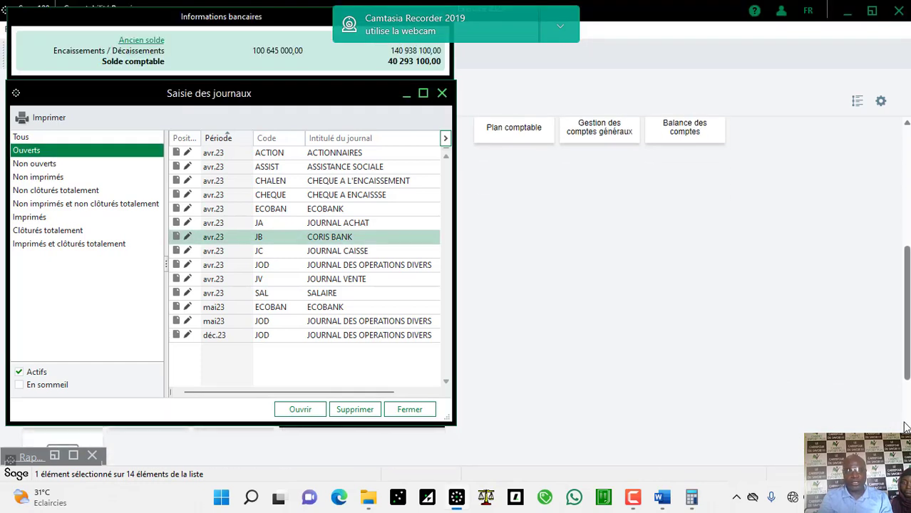
Step: Close the journal list and restore the CORIS BANK bank reconciliation window
click(410, 409)
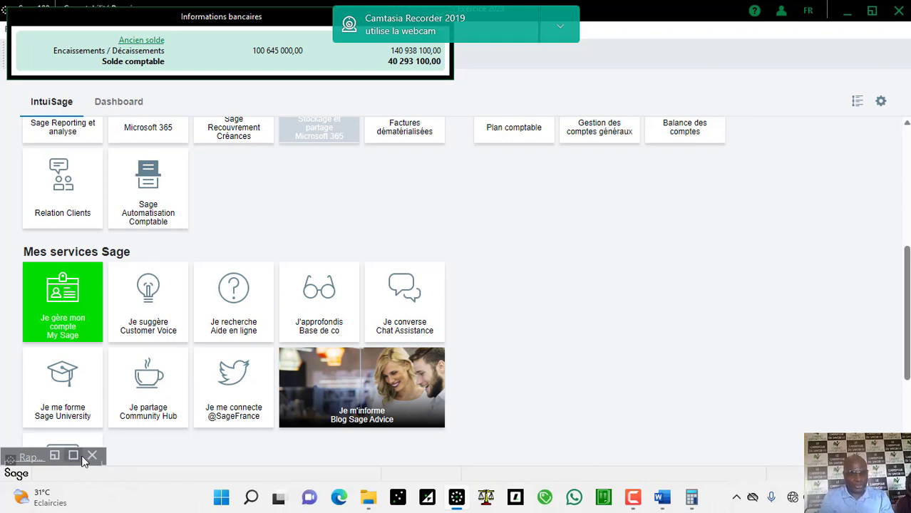
mouse_move(77, 456)
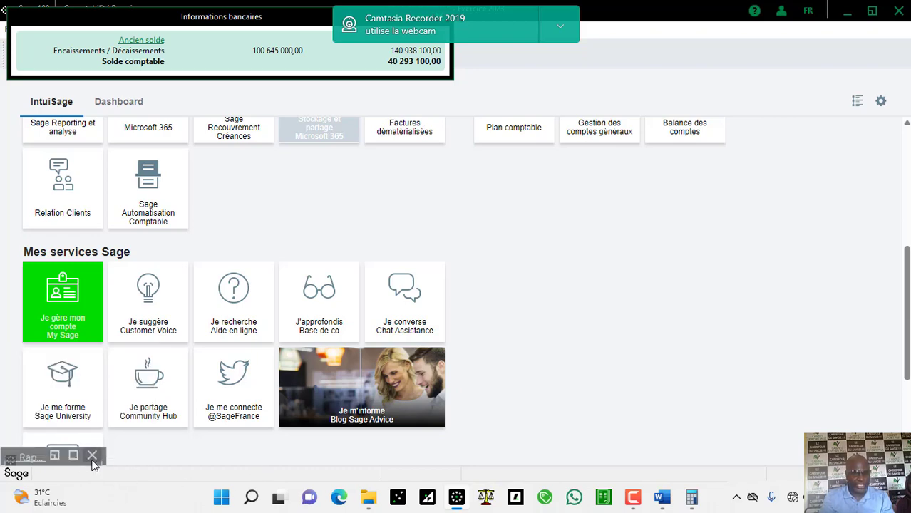
click(73, 456)
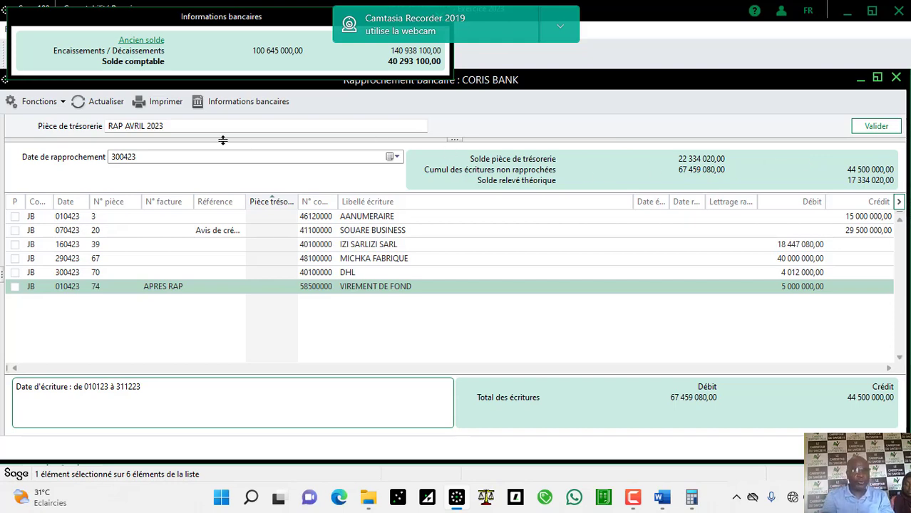
Step: Refresh the CORIS BANK reconciliation so it lists the 5,000,000 APRES RAP transfer
click(105, 105)
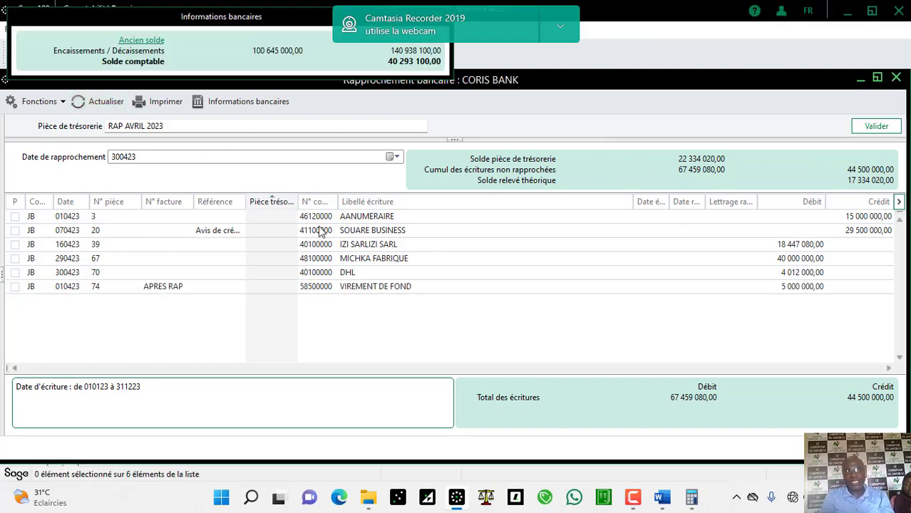